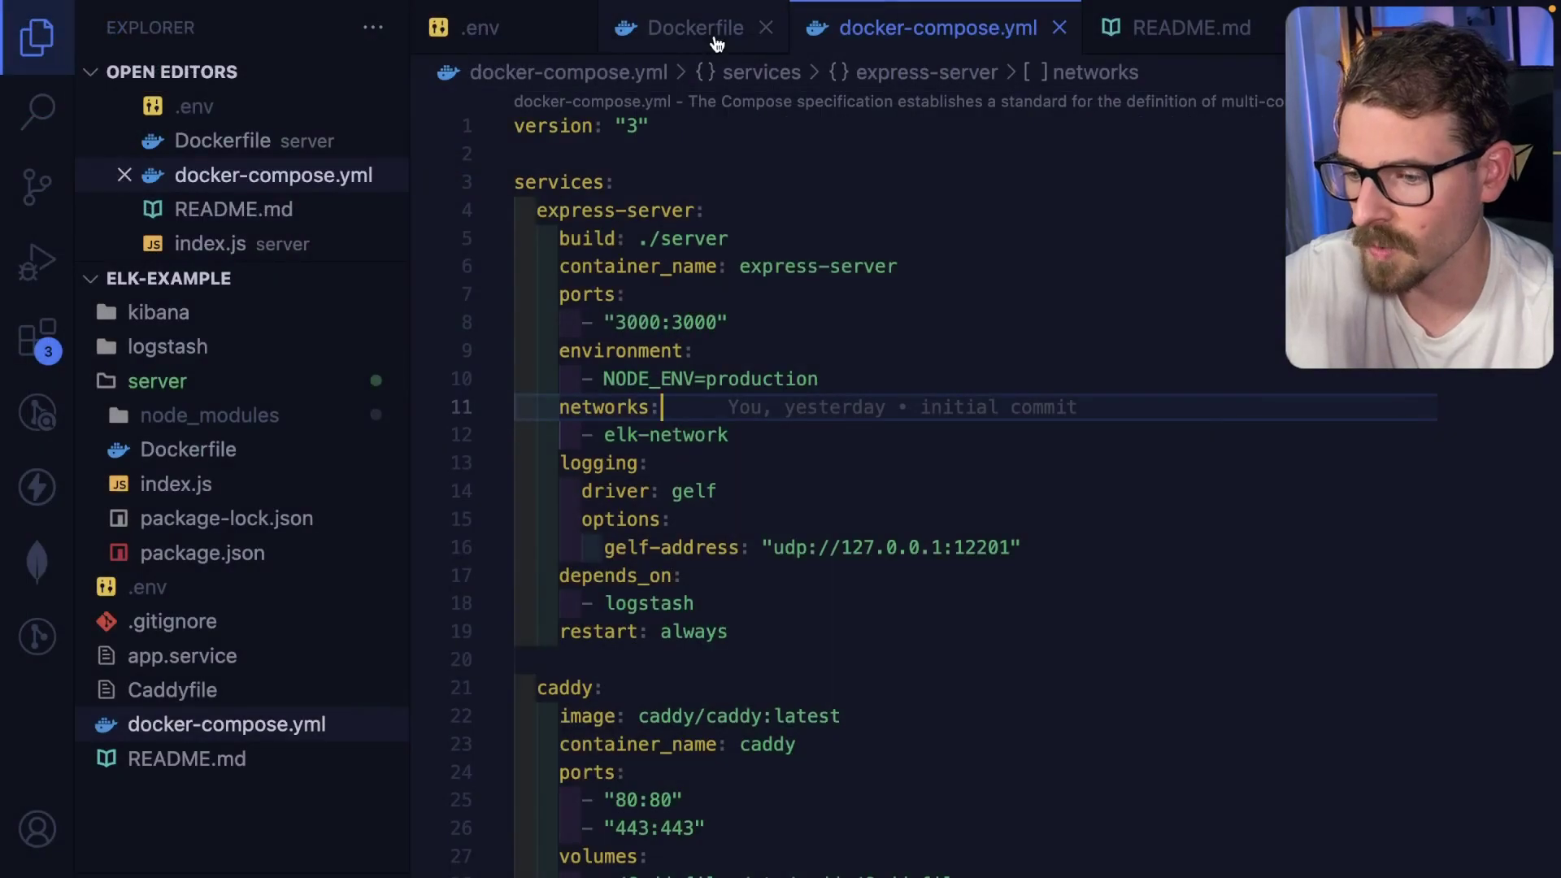
Open server/index.js via quick open and scroll through its winston logger and routes.
key("super+p")
type("ind")
key("Return")
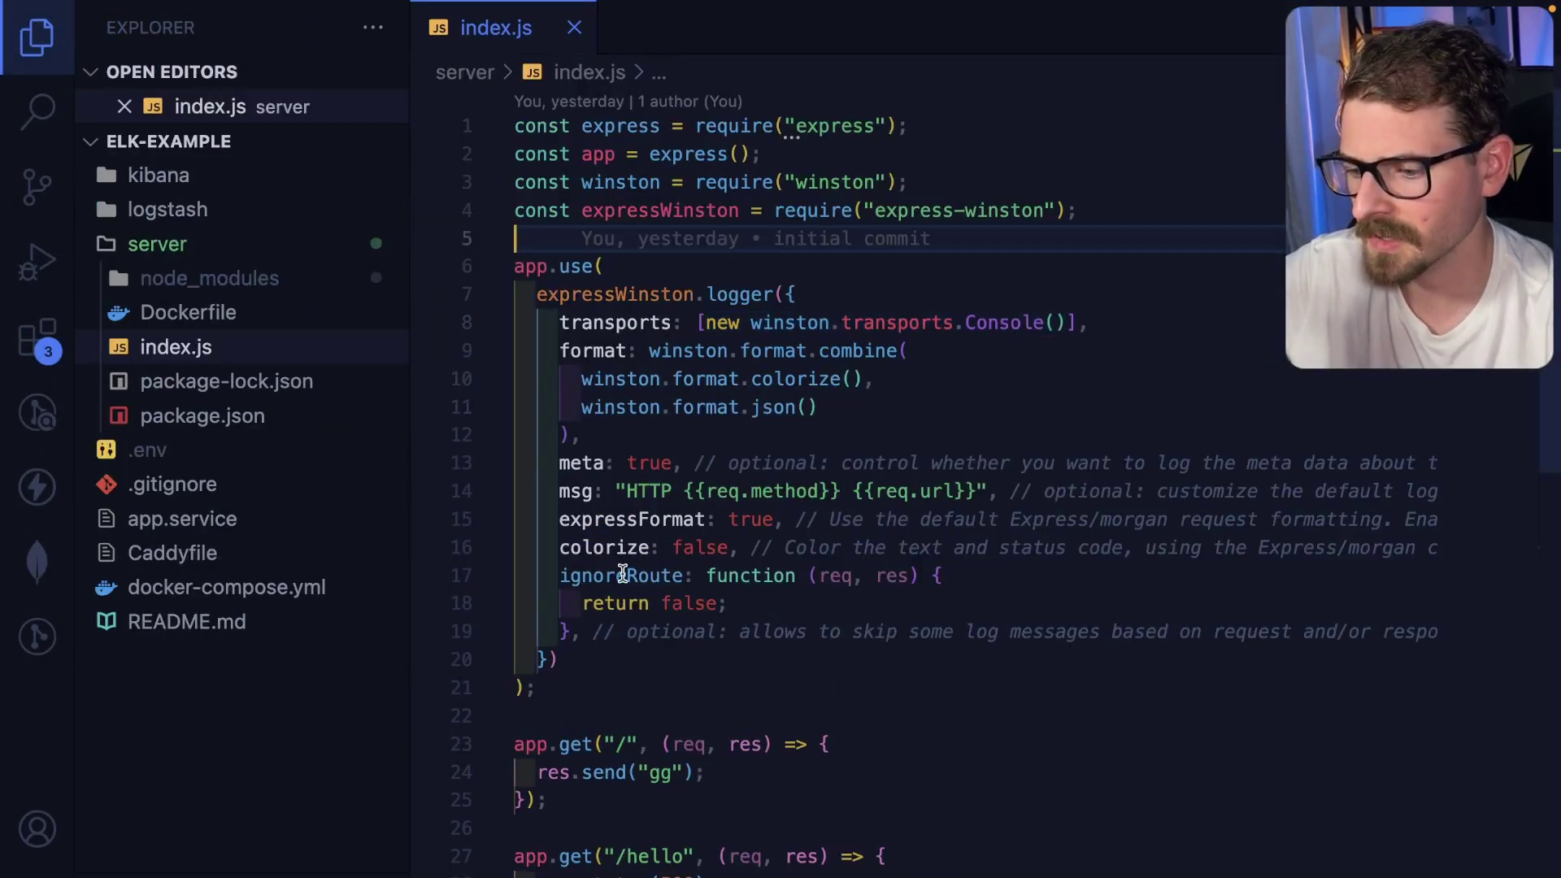
scroll(679, 524, "down", 5)
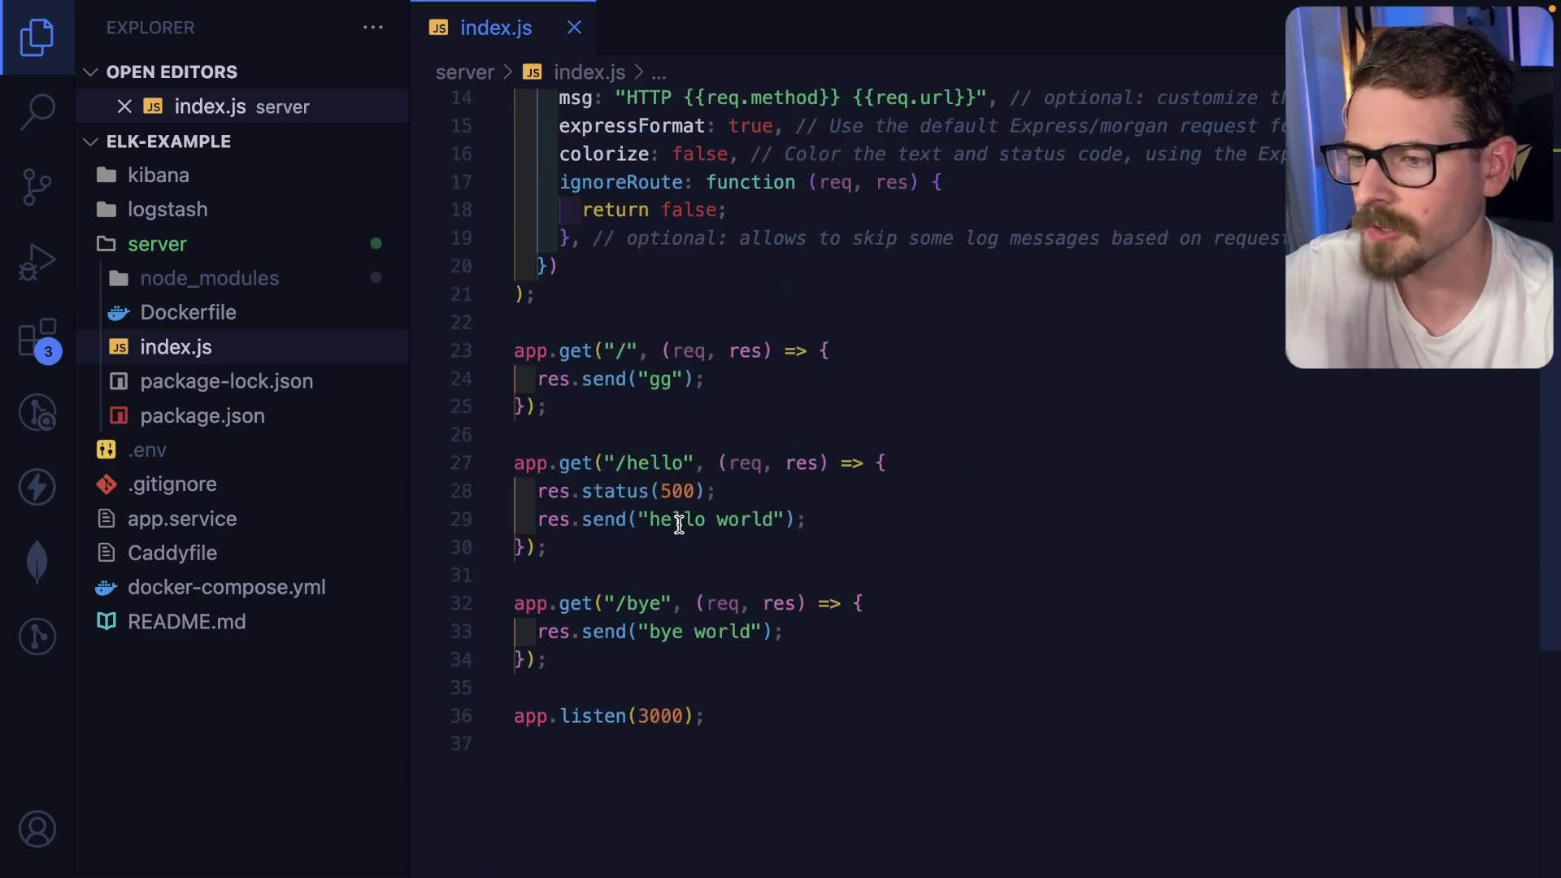
scroll(683, 521, "up", 5)
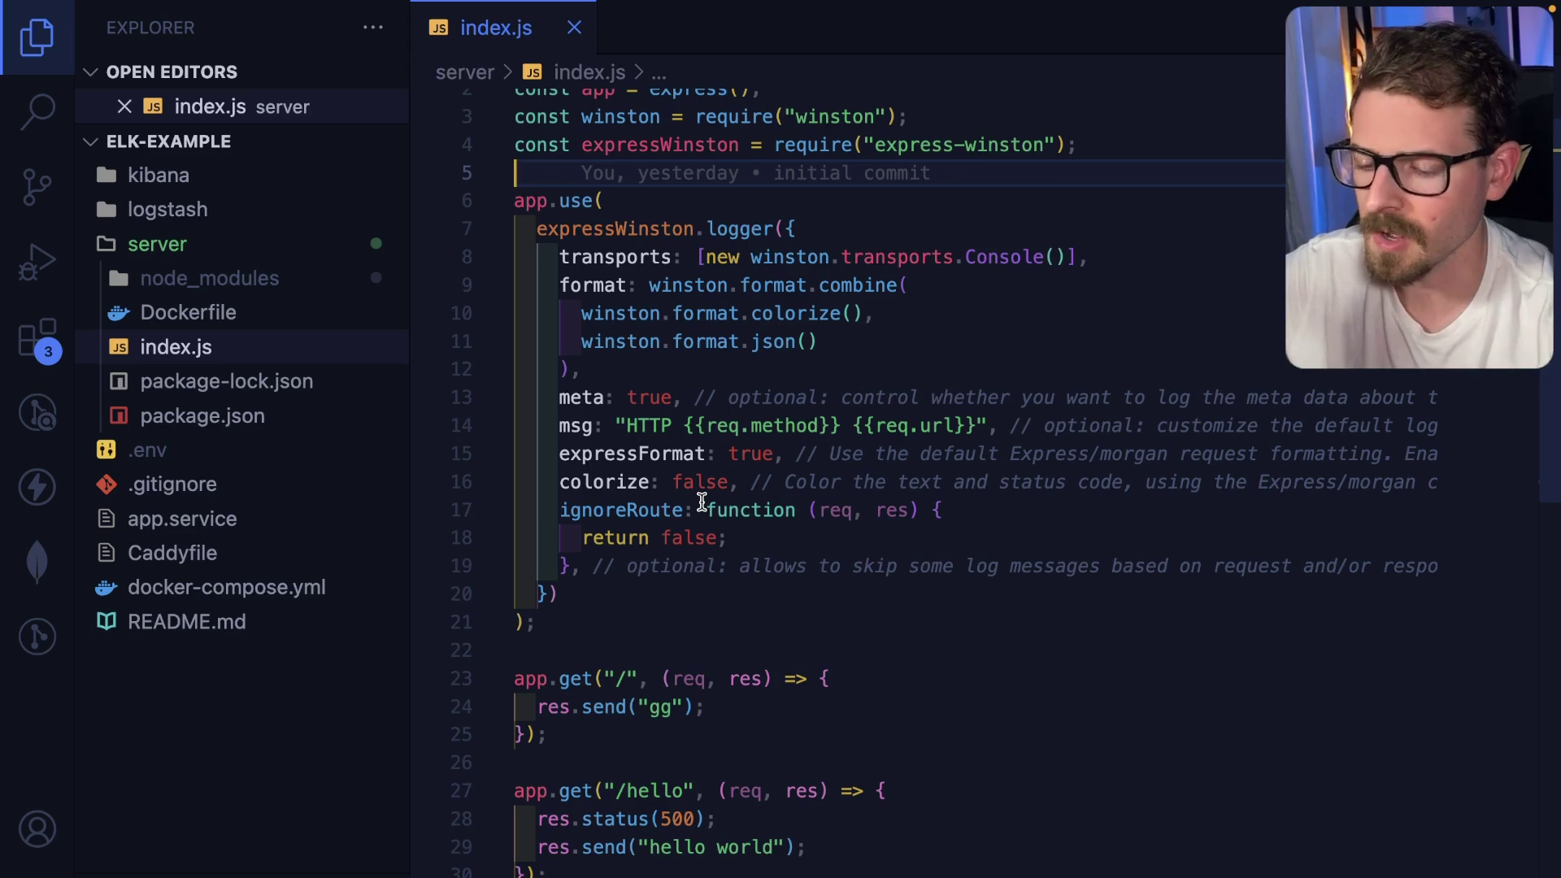
scroll(720, 393, "down", 4)
left_click(837, 369)
key("Return")
type("logger.")
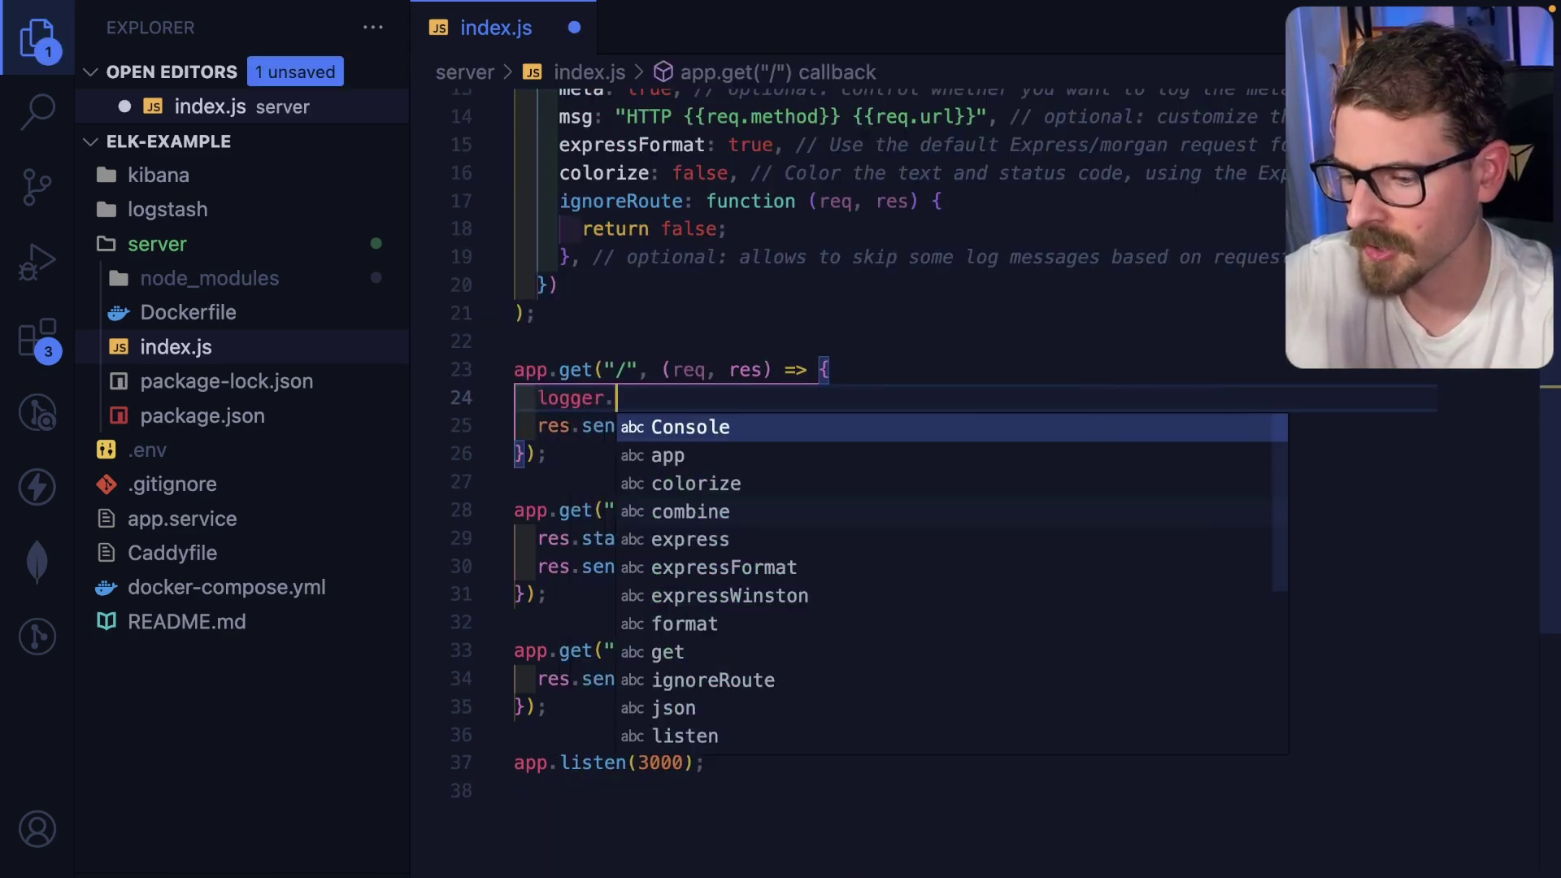
type("error()")
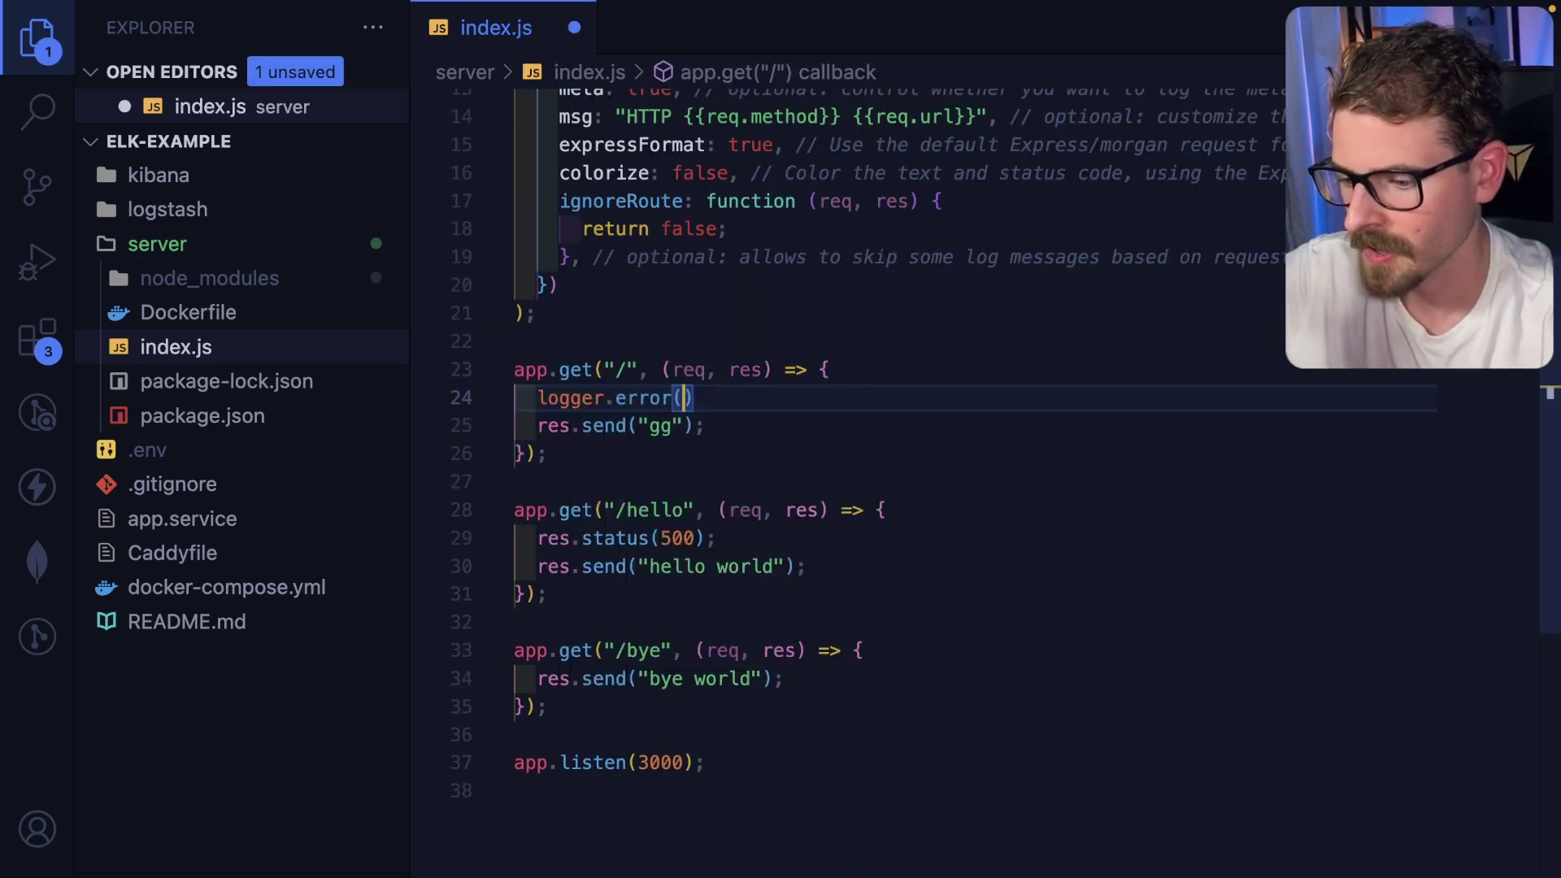
key("Return")
type("logger.debug()")
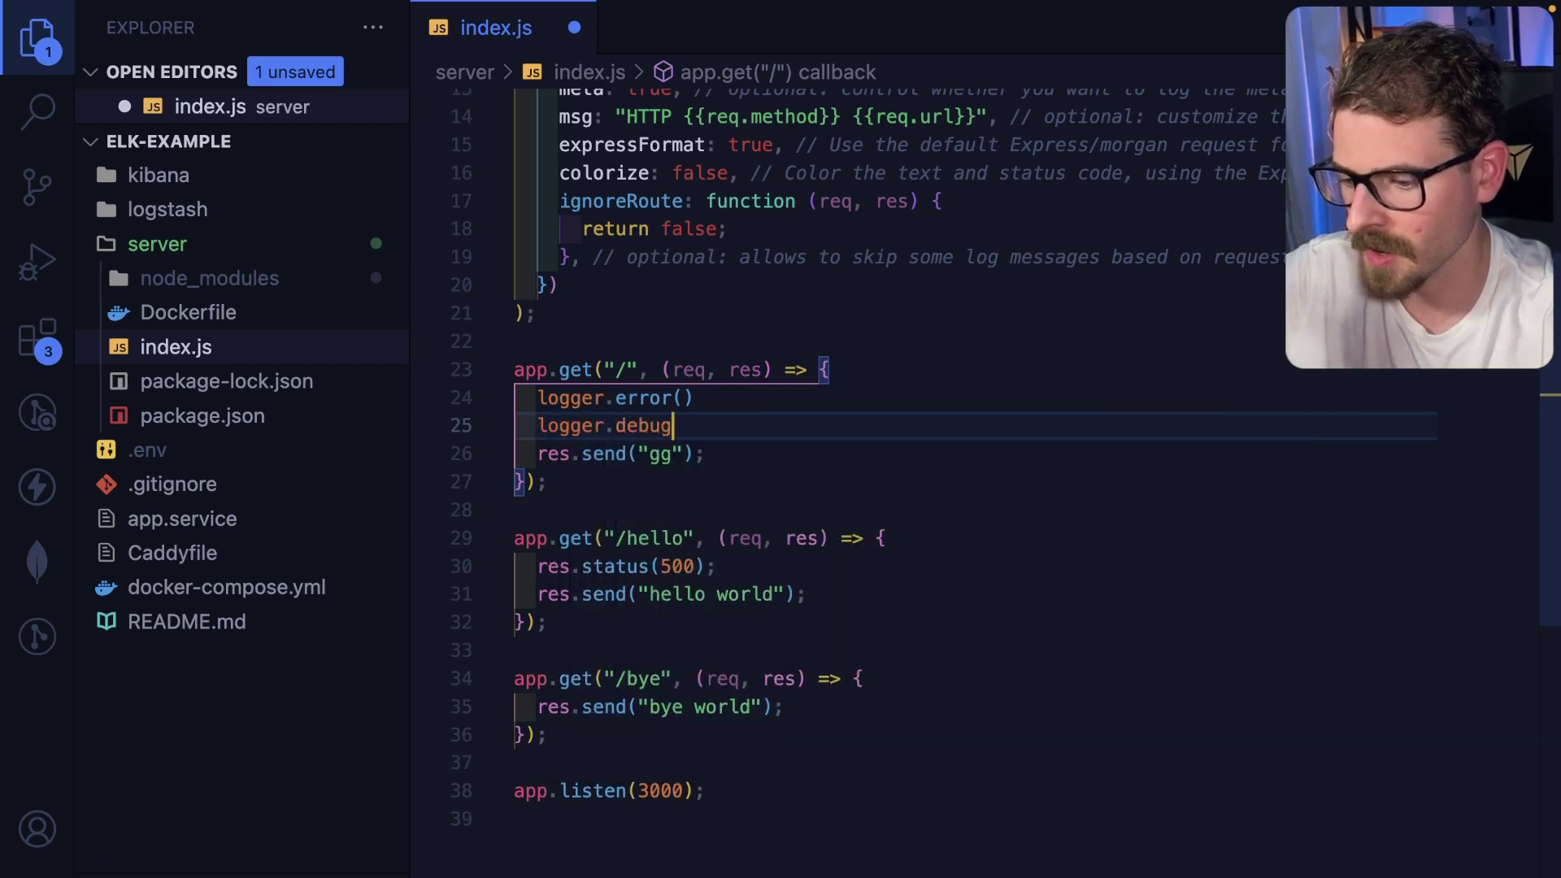
key("Return")
key("Return")
type("console.log()")
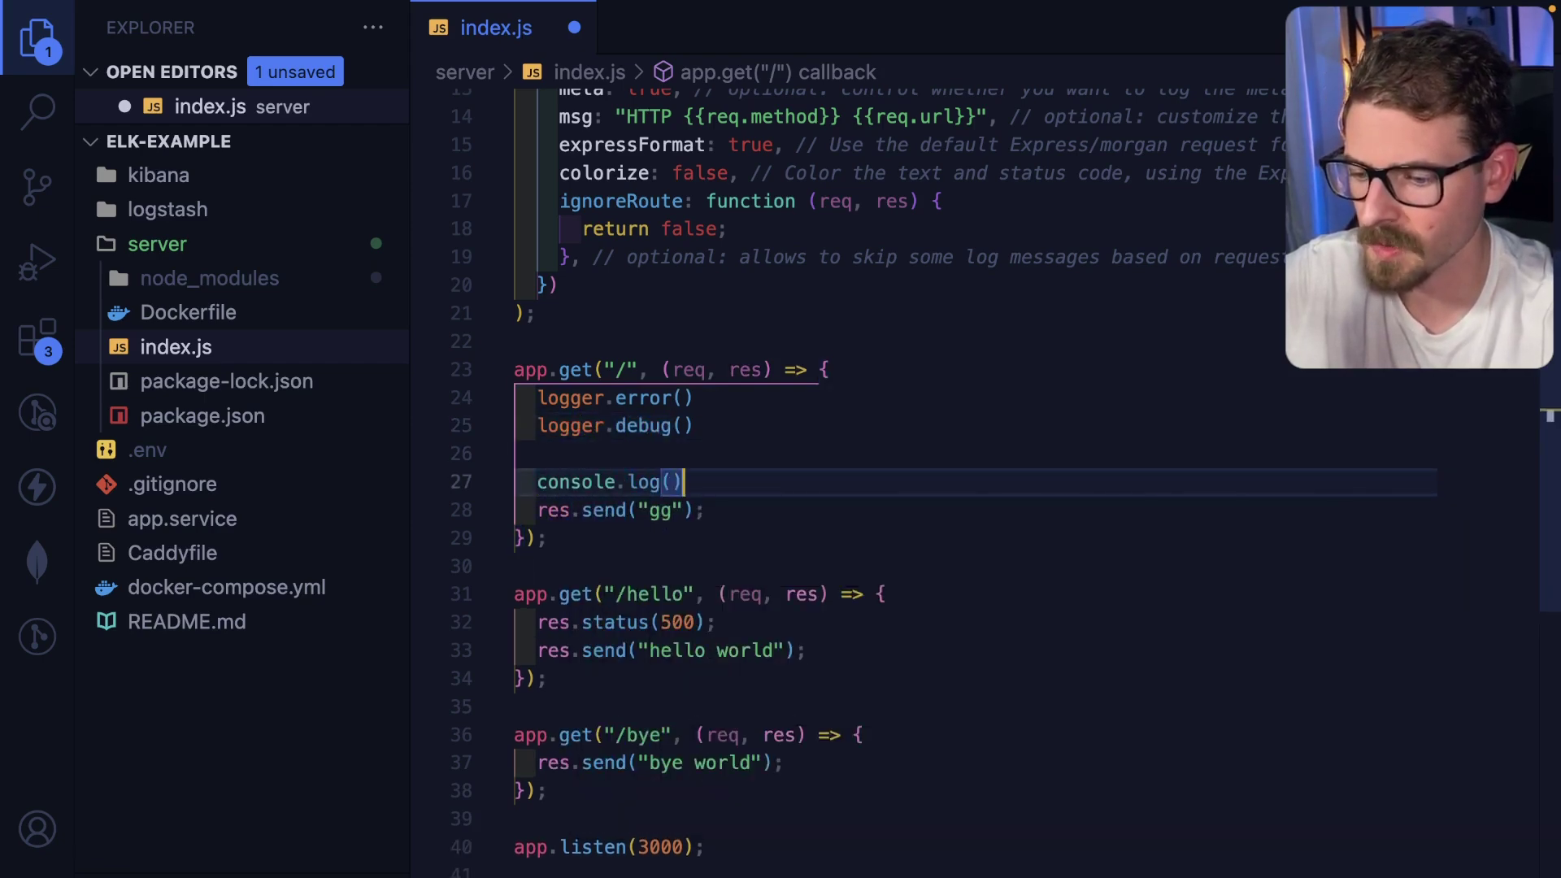
scroll(620, 479, "up", 3)
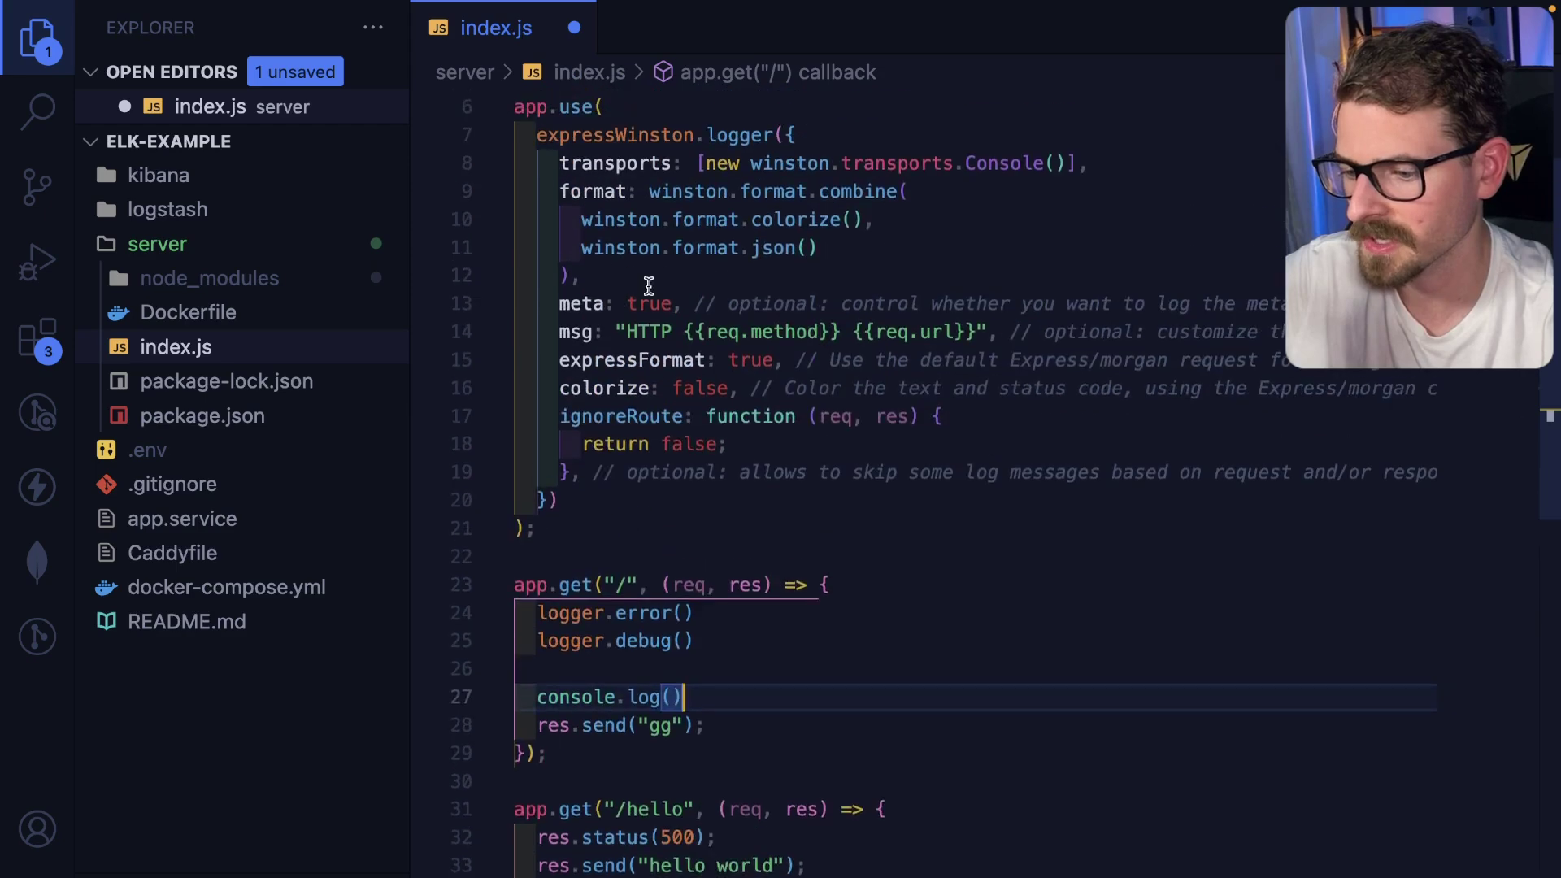
scroll(652, 338, "down", 4)
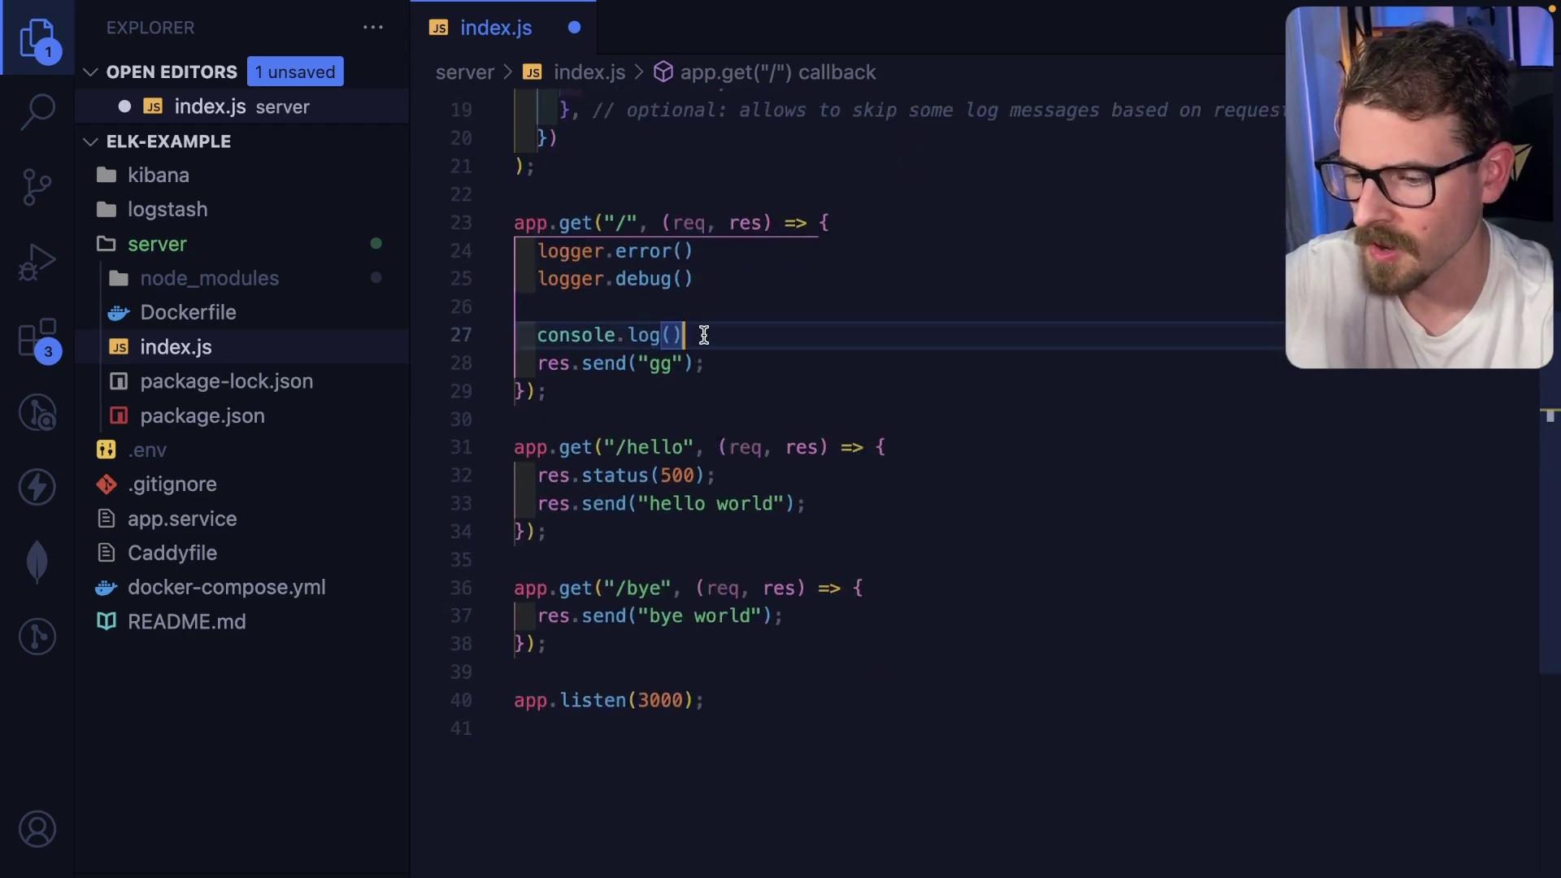
scroll(704, 334, "up", 1)
key("super+shift+k")
left_click(681, 293)
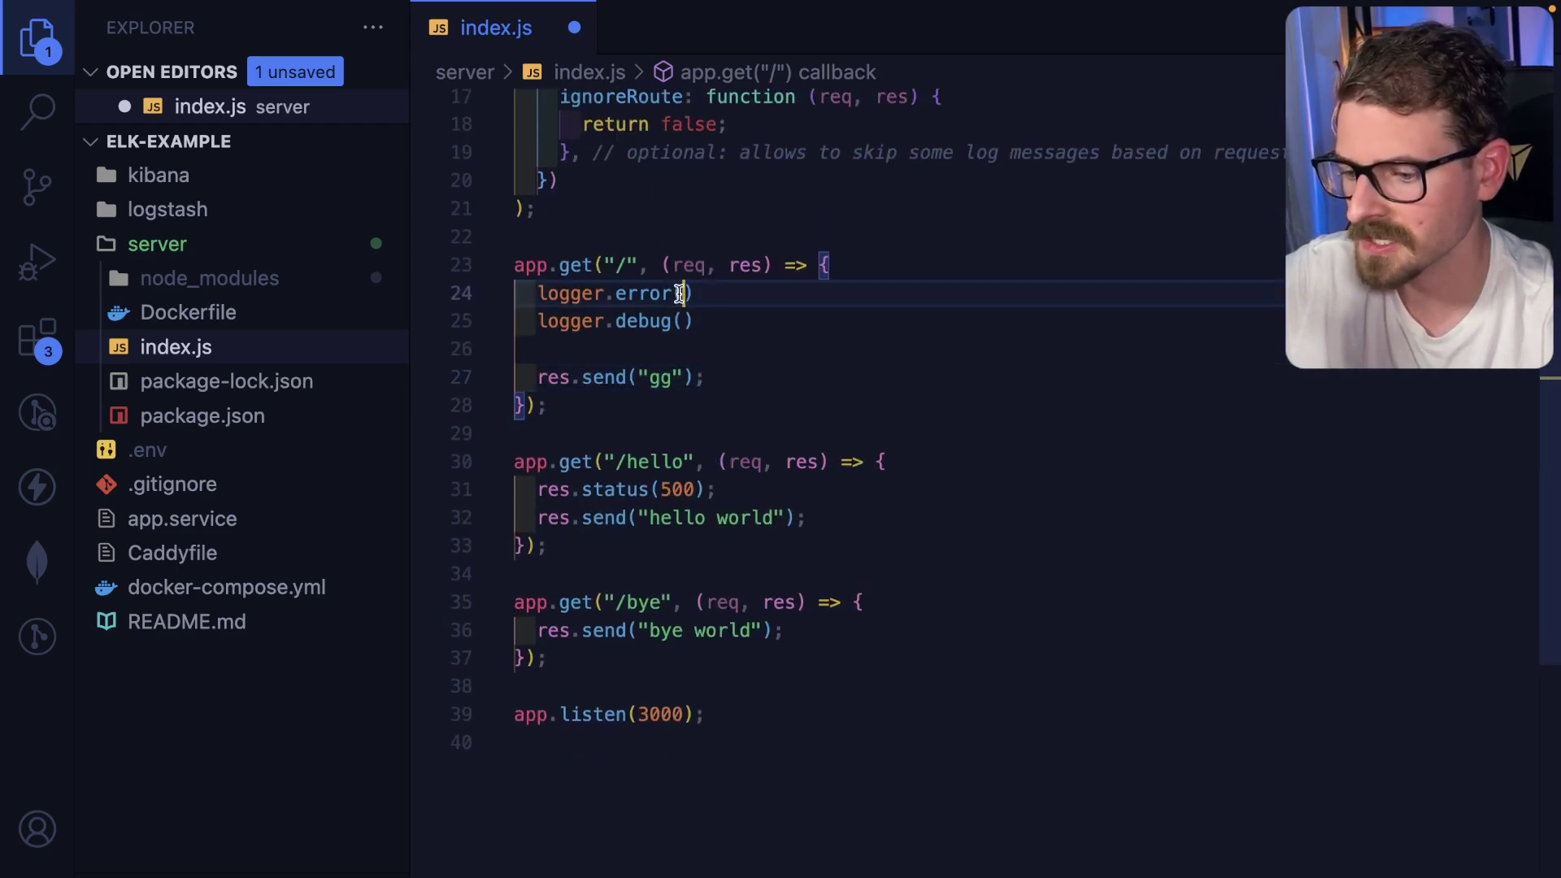
left_click(694, 322)
key("alt+shift+Down")
key("alt+shift+Down")
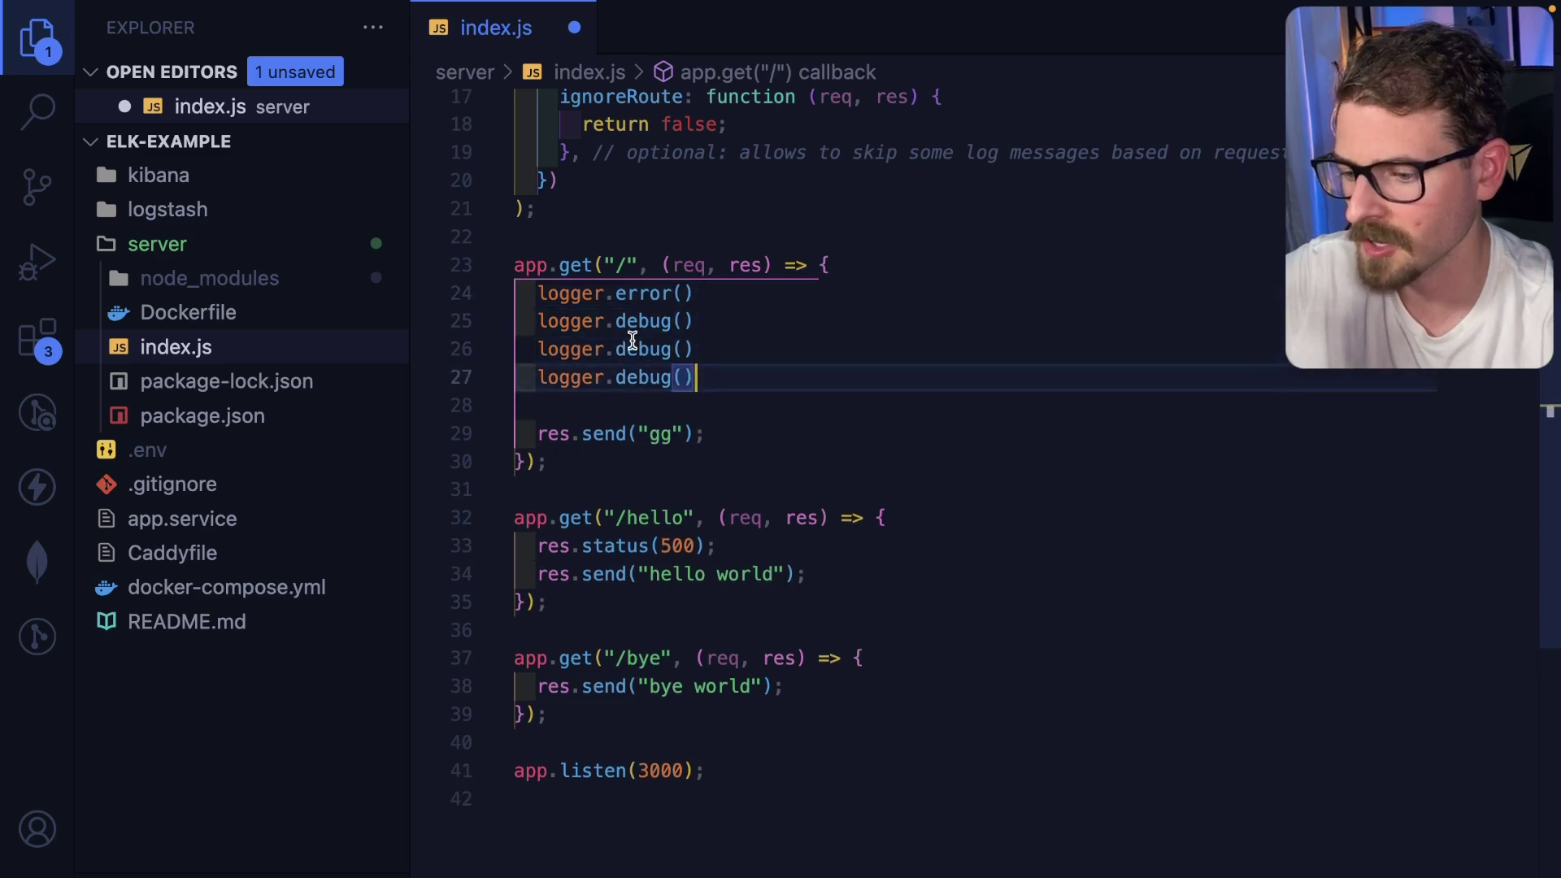
double_click(632, 348)
type("info")
double_click(662, 375)
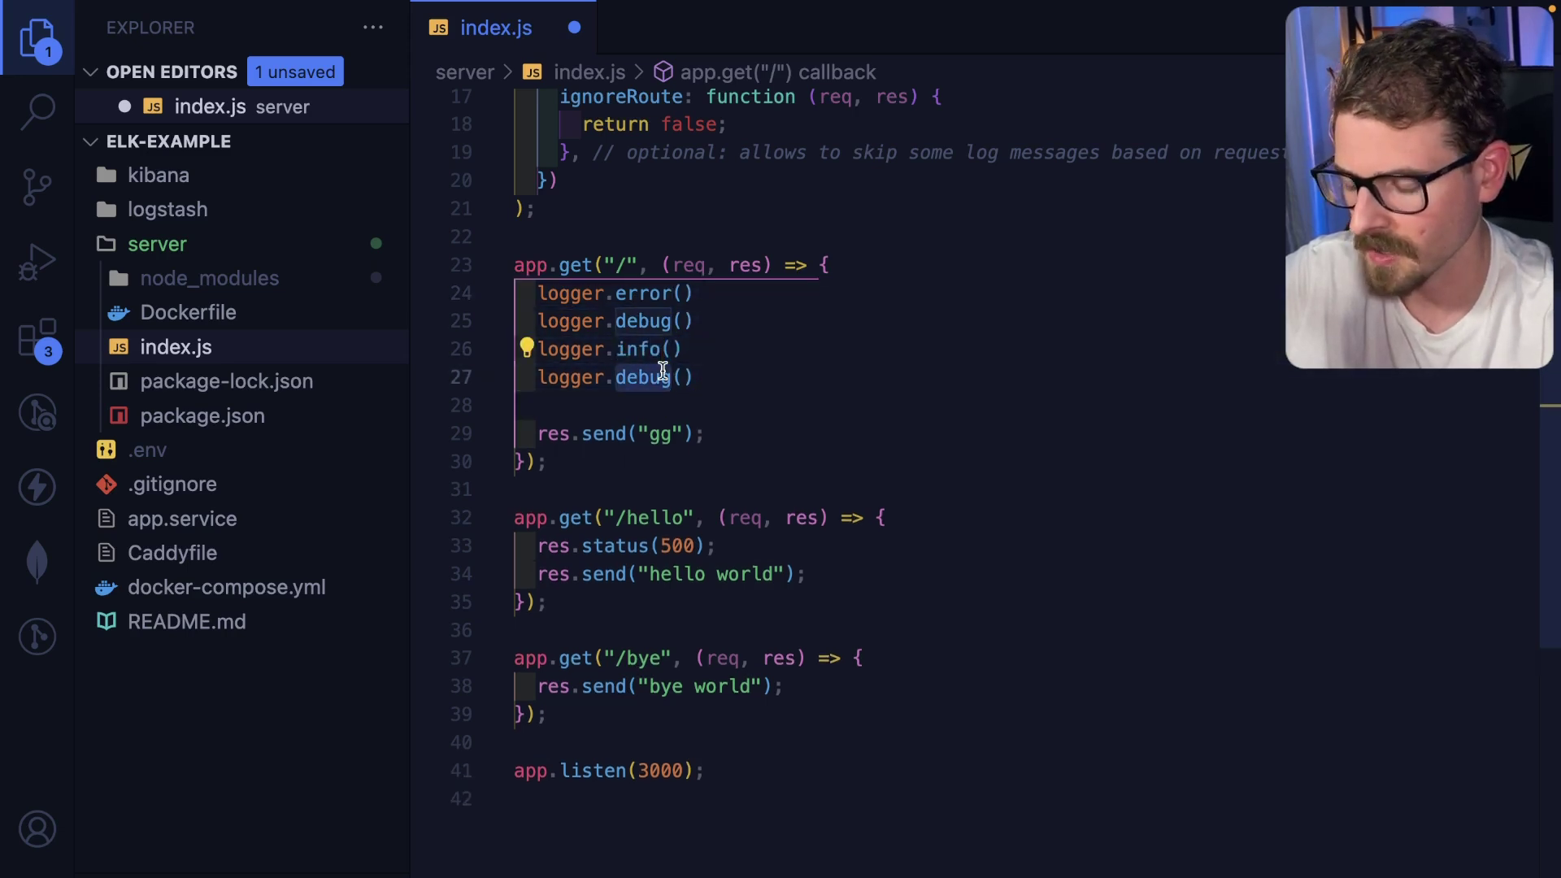
type("trace")
left_click(660, 350)
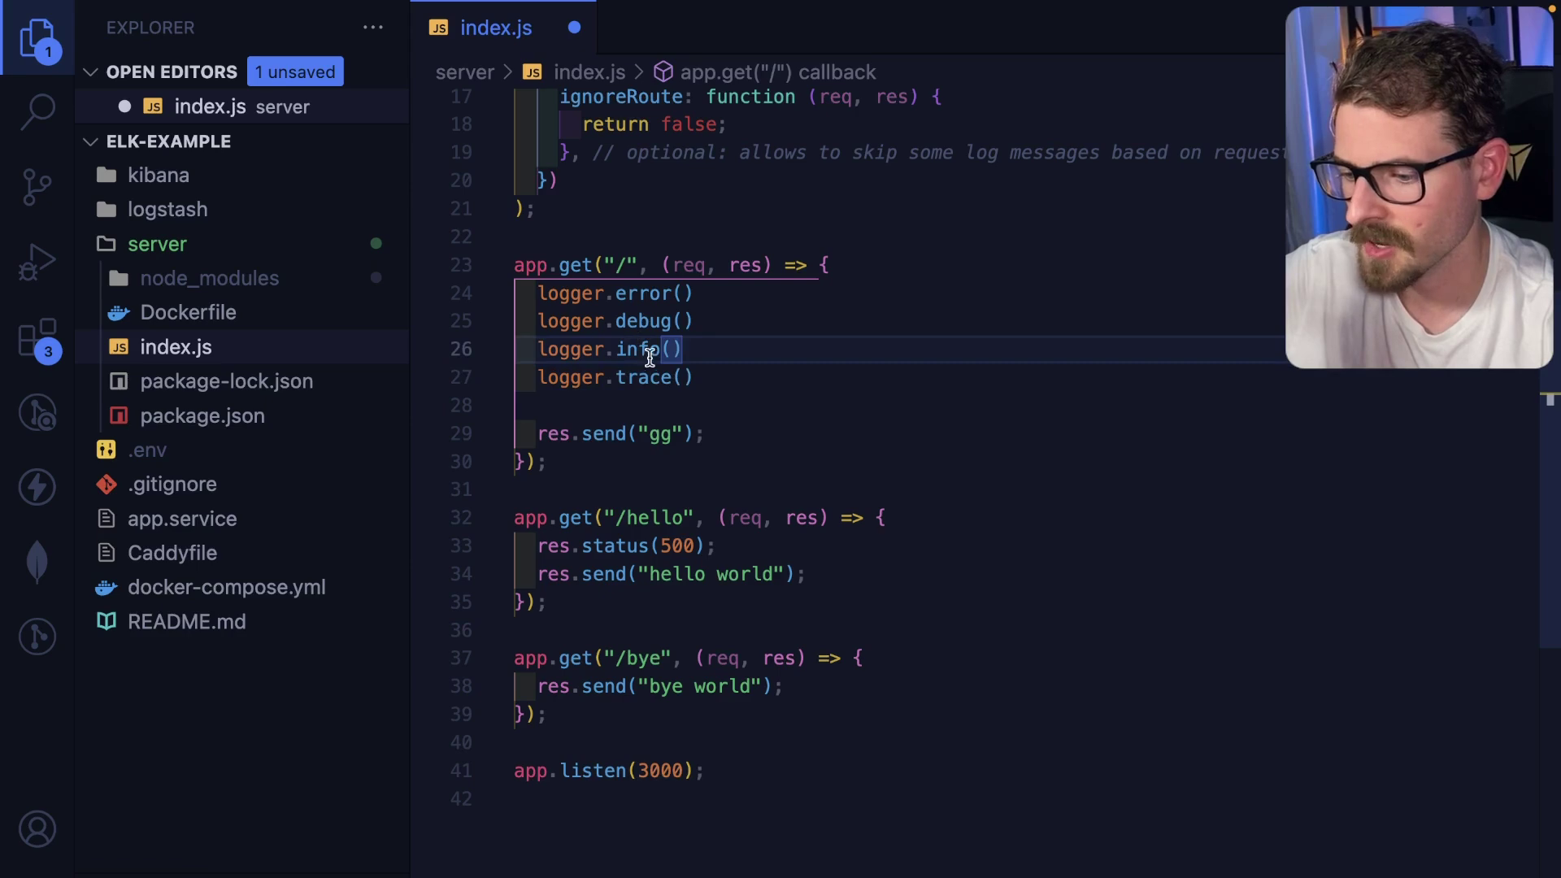
mouse_move(749, 374)
left_mouse_down()
mouse_move(708, 303)
mouse_move(543, 295)
left_mouse_up()
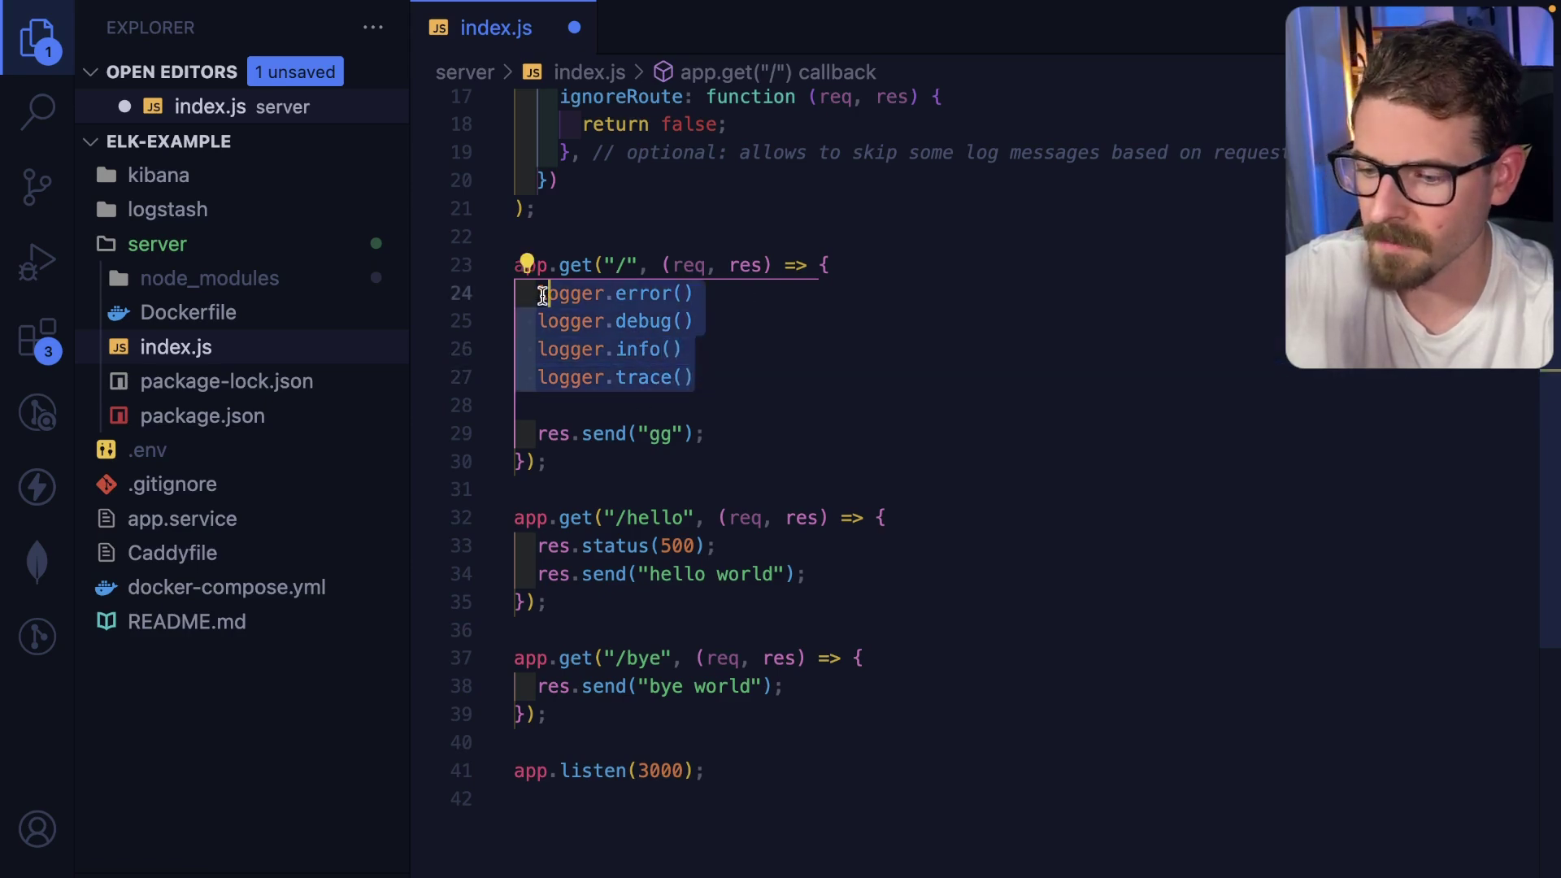
key("BackSpace")
key("BackSpace")
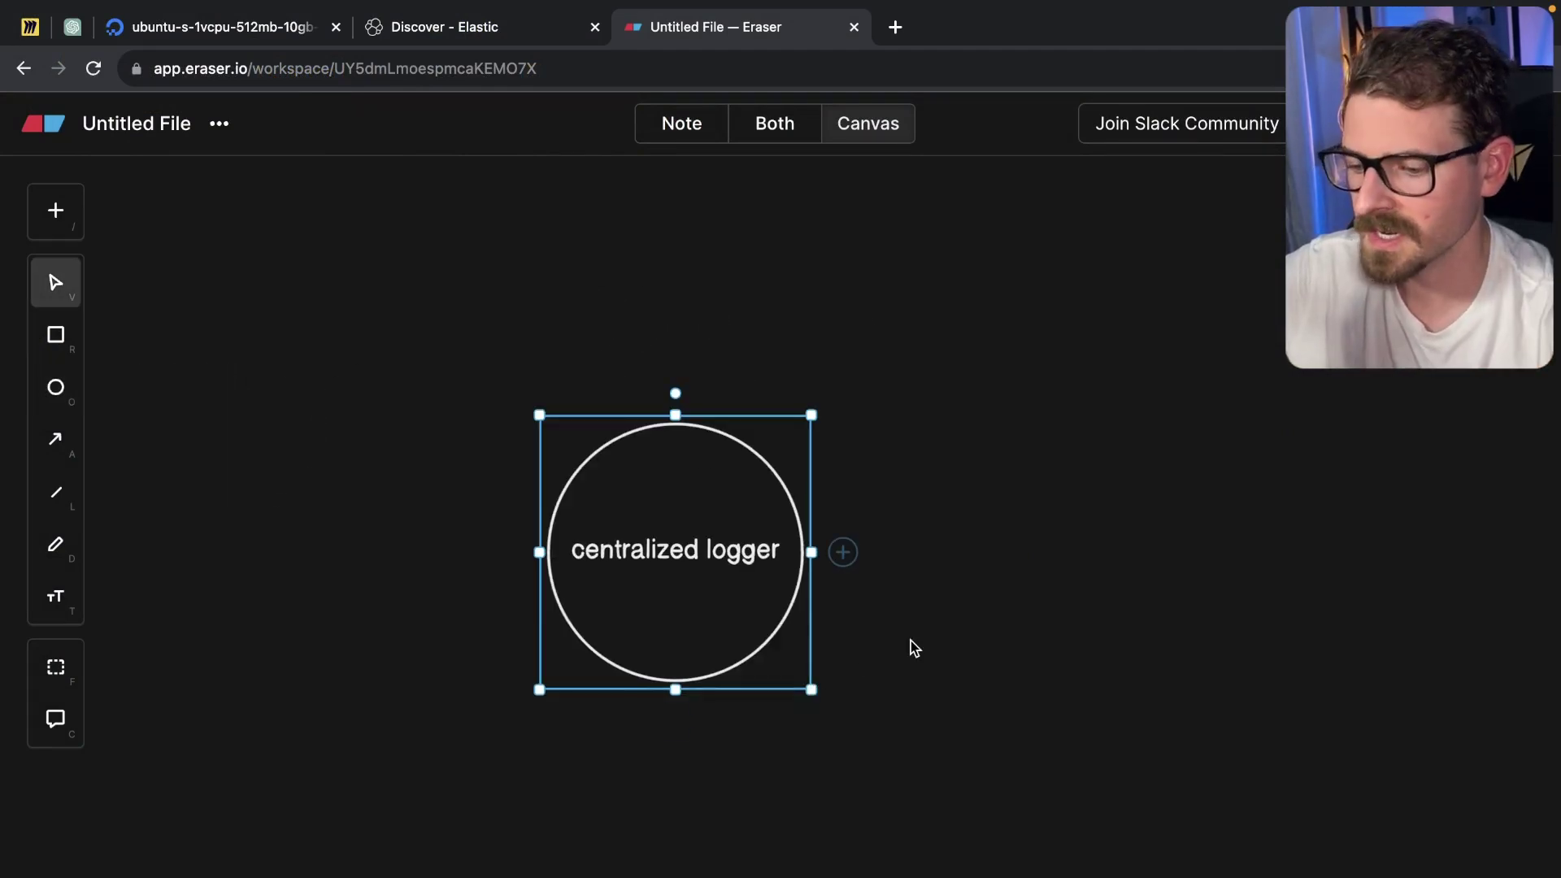
Draw two rectangles above the centralized logger circle, at the upper left and top right.
scroll(910, 641, "left", 2)
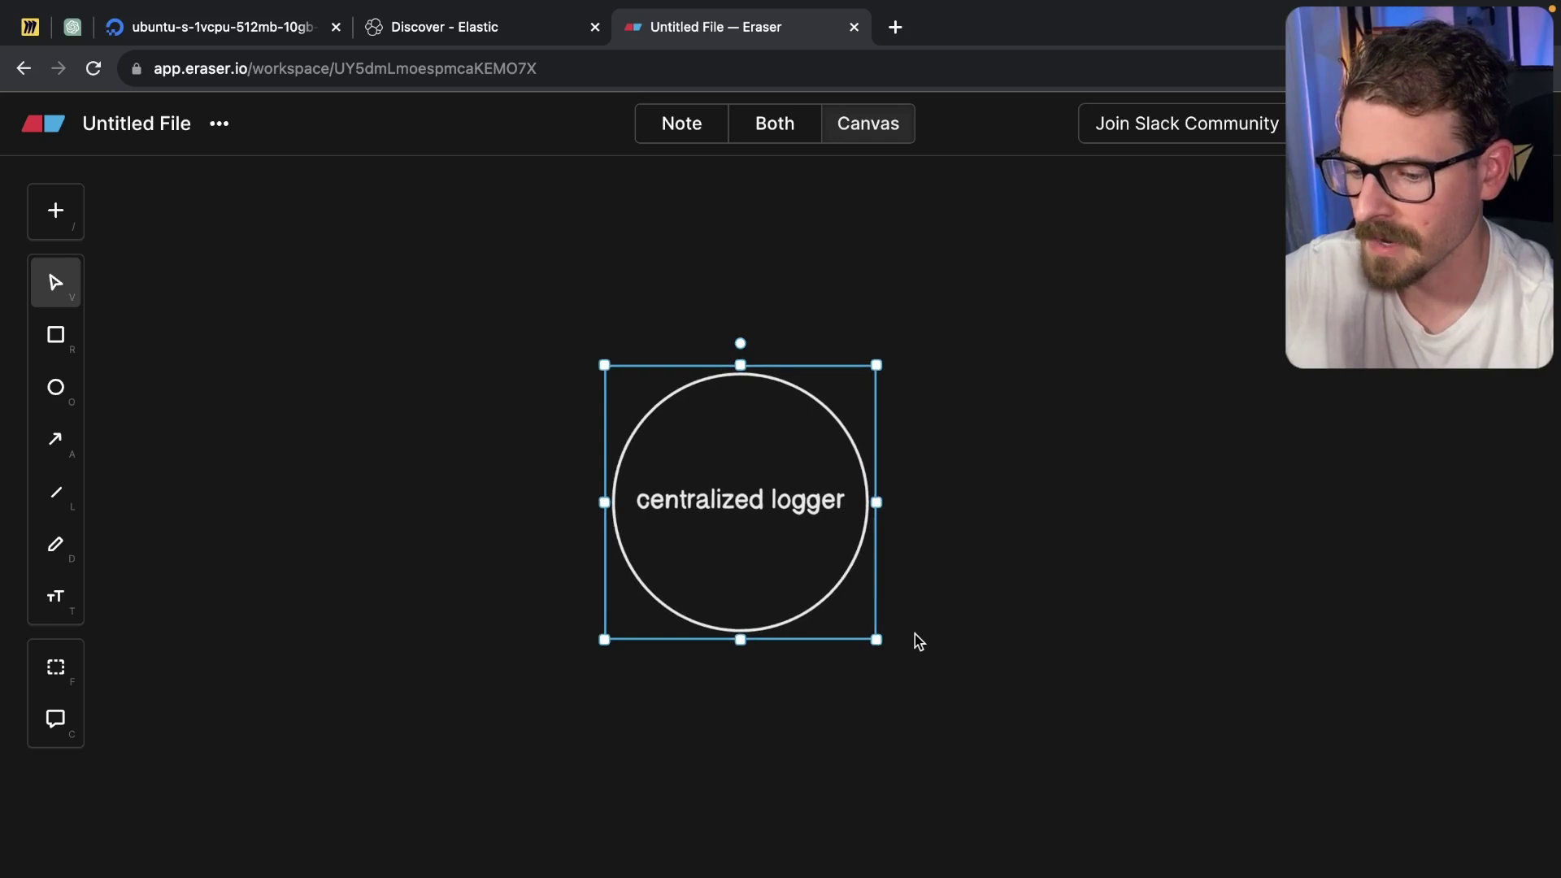
left_click(914, 633)
scroll(969, 564, "down", 2)
scroll(969, 564, "up", 1)
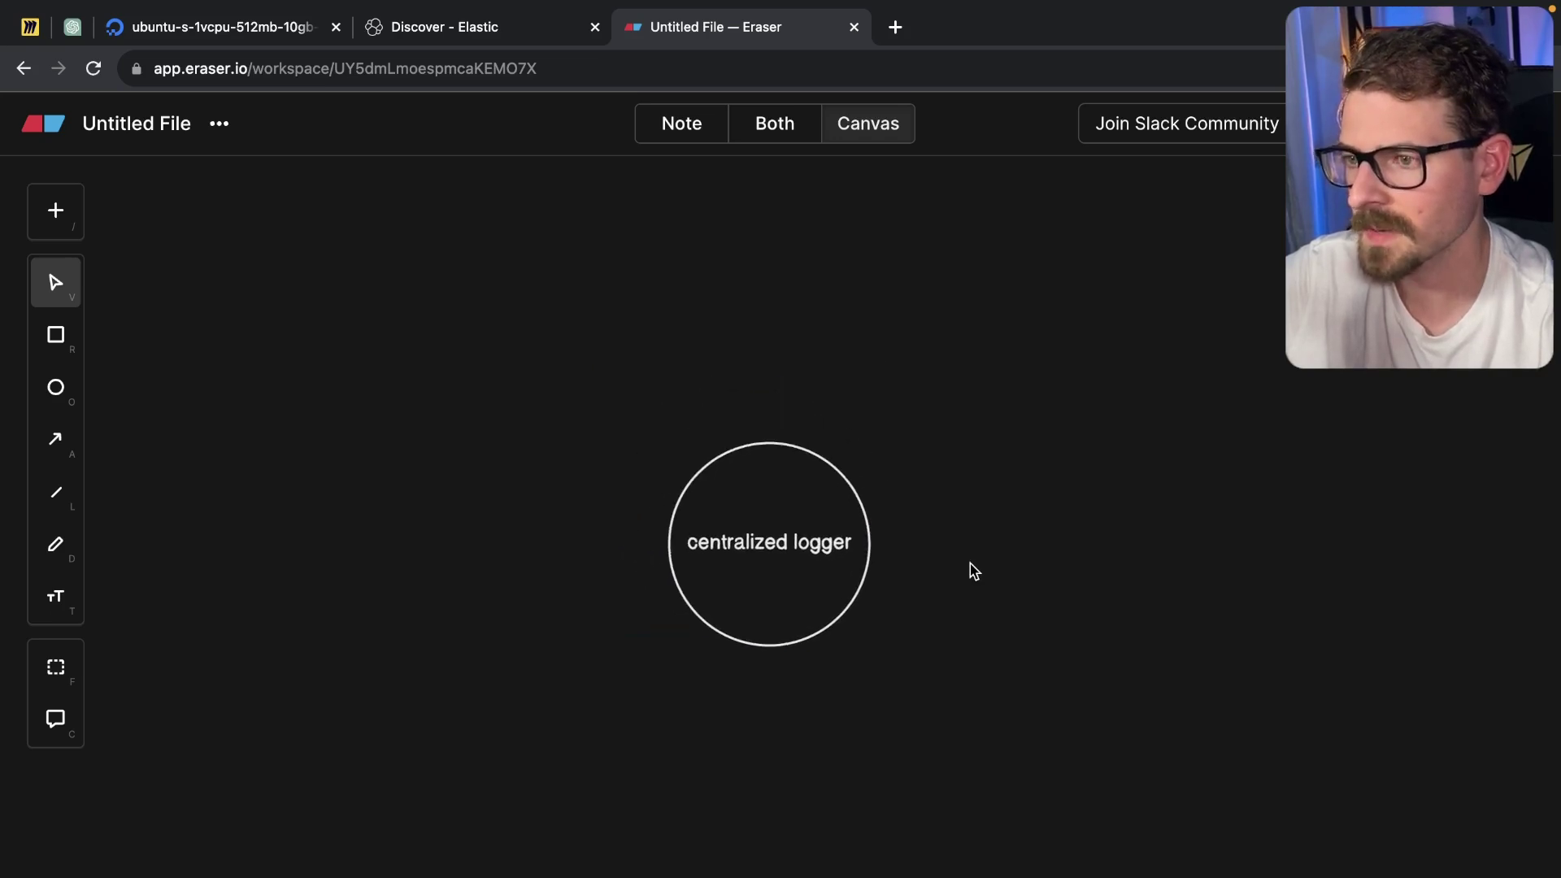
scroll(966, 603, "up", 3)
scroll(966, 603, "left", 2)
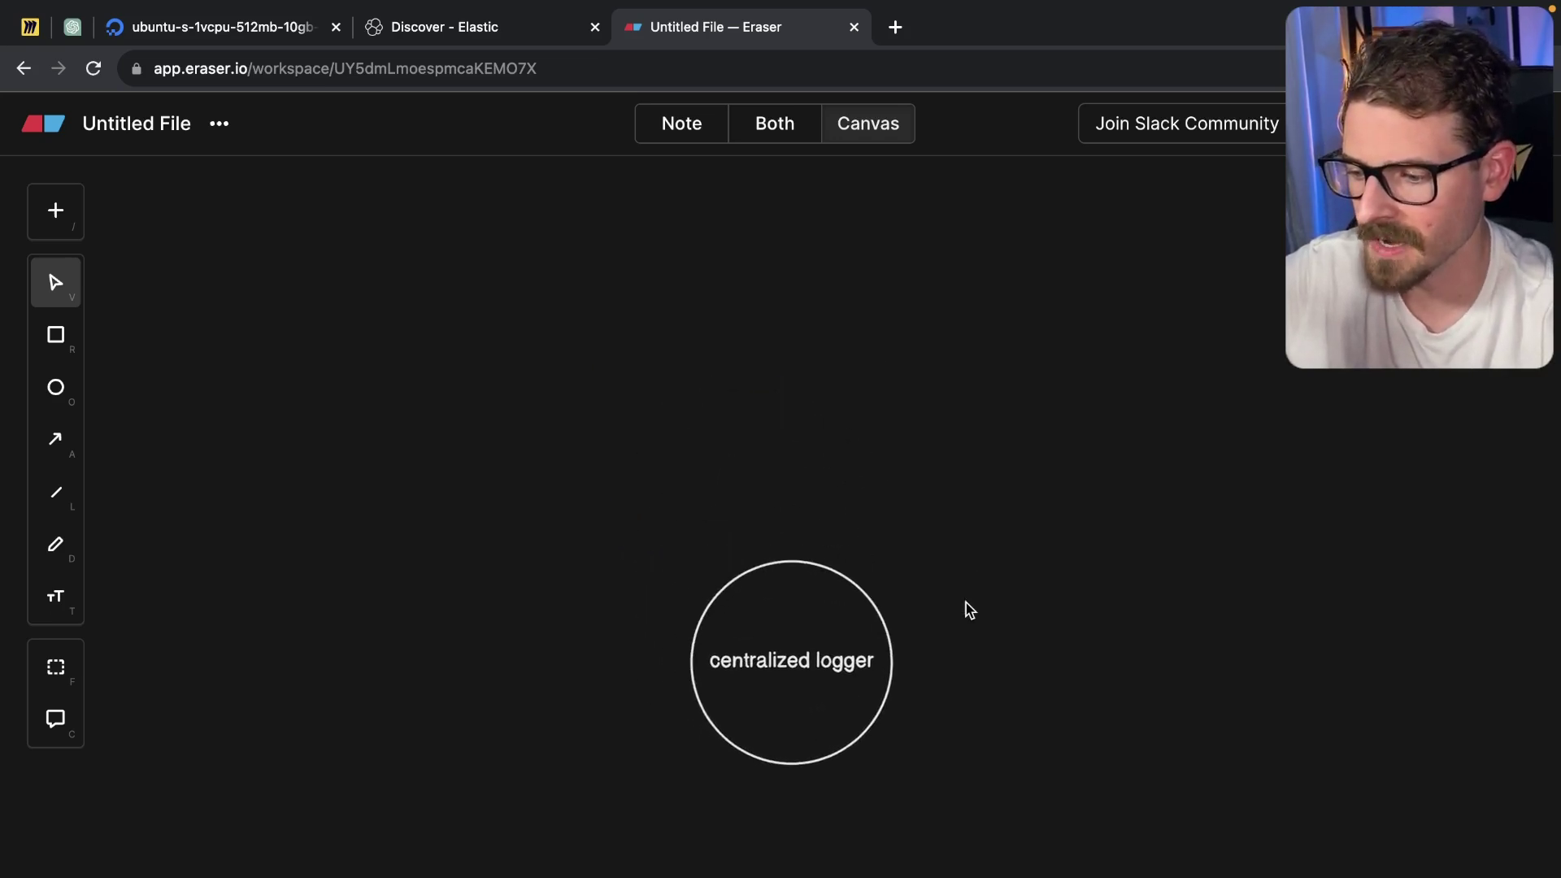
key("r")
left_click_drag(266, 207, 700, 602)
key("o")
key("a")
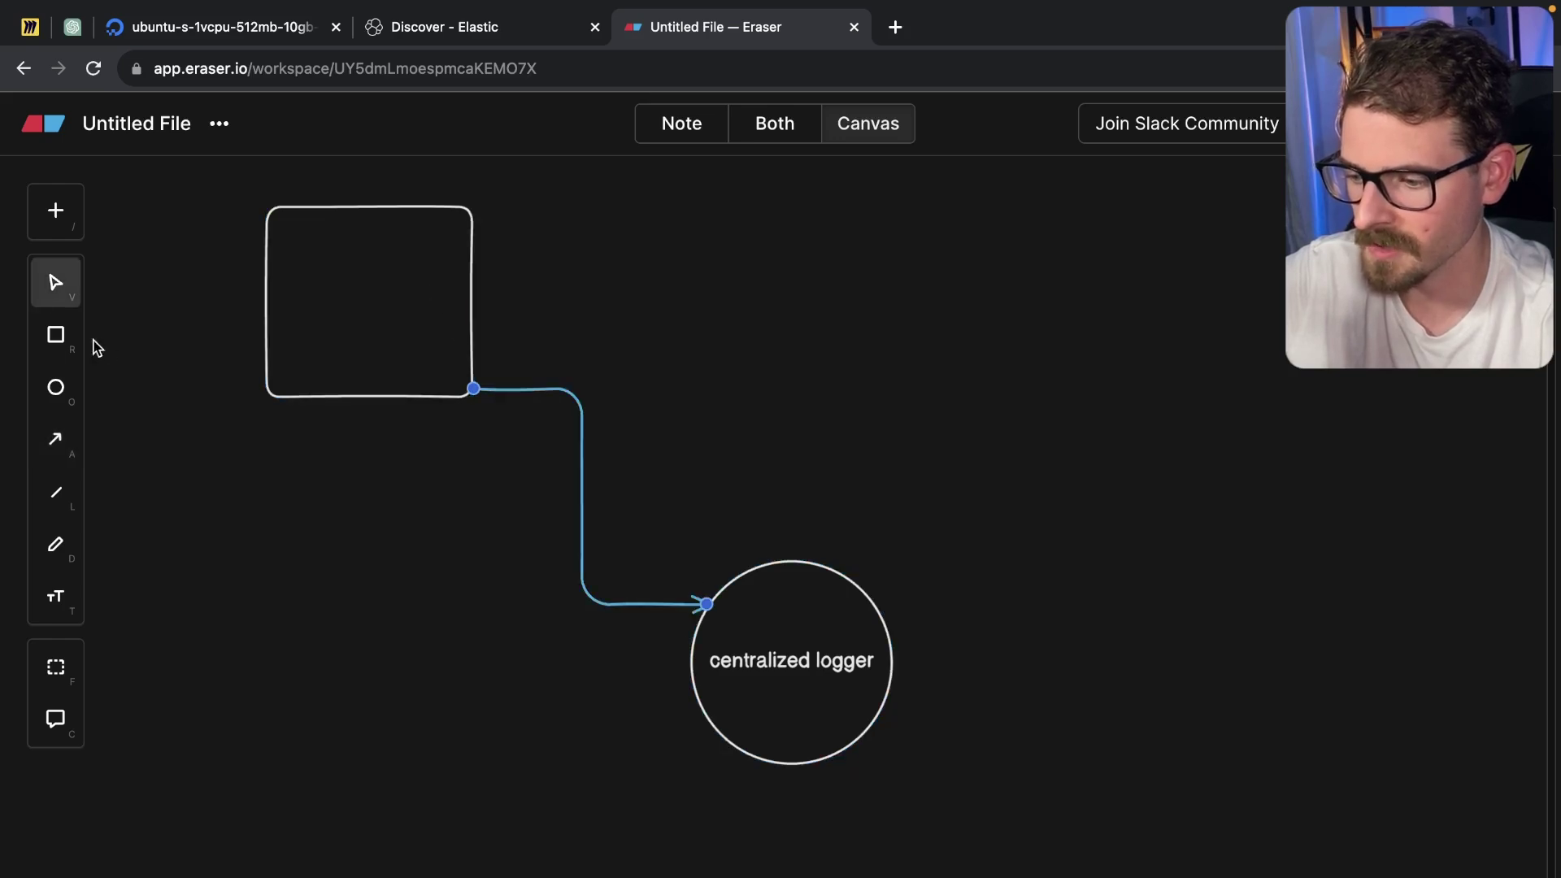
left_click(56, 334)
left_click_drag(708, 200, 950, 404)
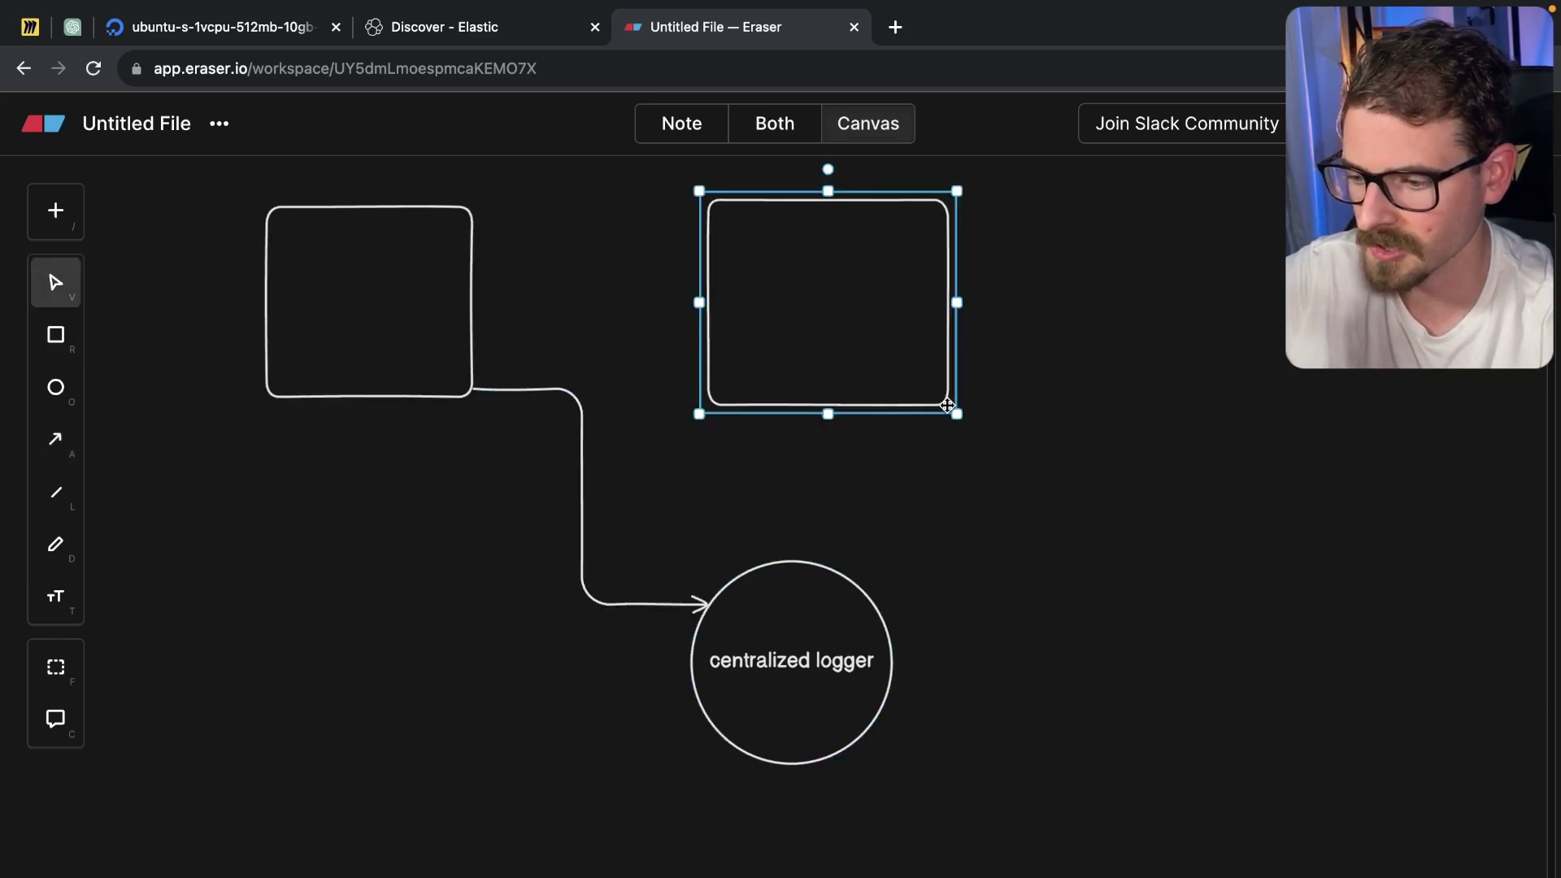
Arrow the second box to the circle, then add a third box further right and connect it too.
key("a")
left_click_drag(822, 406, 796, 569)
scroll(956, 491, "right", 4)
key("r")
mouse_move(922, 317)
left_mouse_down()
mouse_move(1139, 523)
mouse_move(1176, 530)
left_mouse_up()
key("a")
mouse_move(996, 531)
left_mouse_down()
mouse_move(804, 650)
mouse_move(734, 648)
left_mouse_up()
scroll(782, 569, "left", 3)
scroll(783, 569, "up", 1)
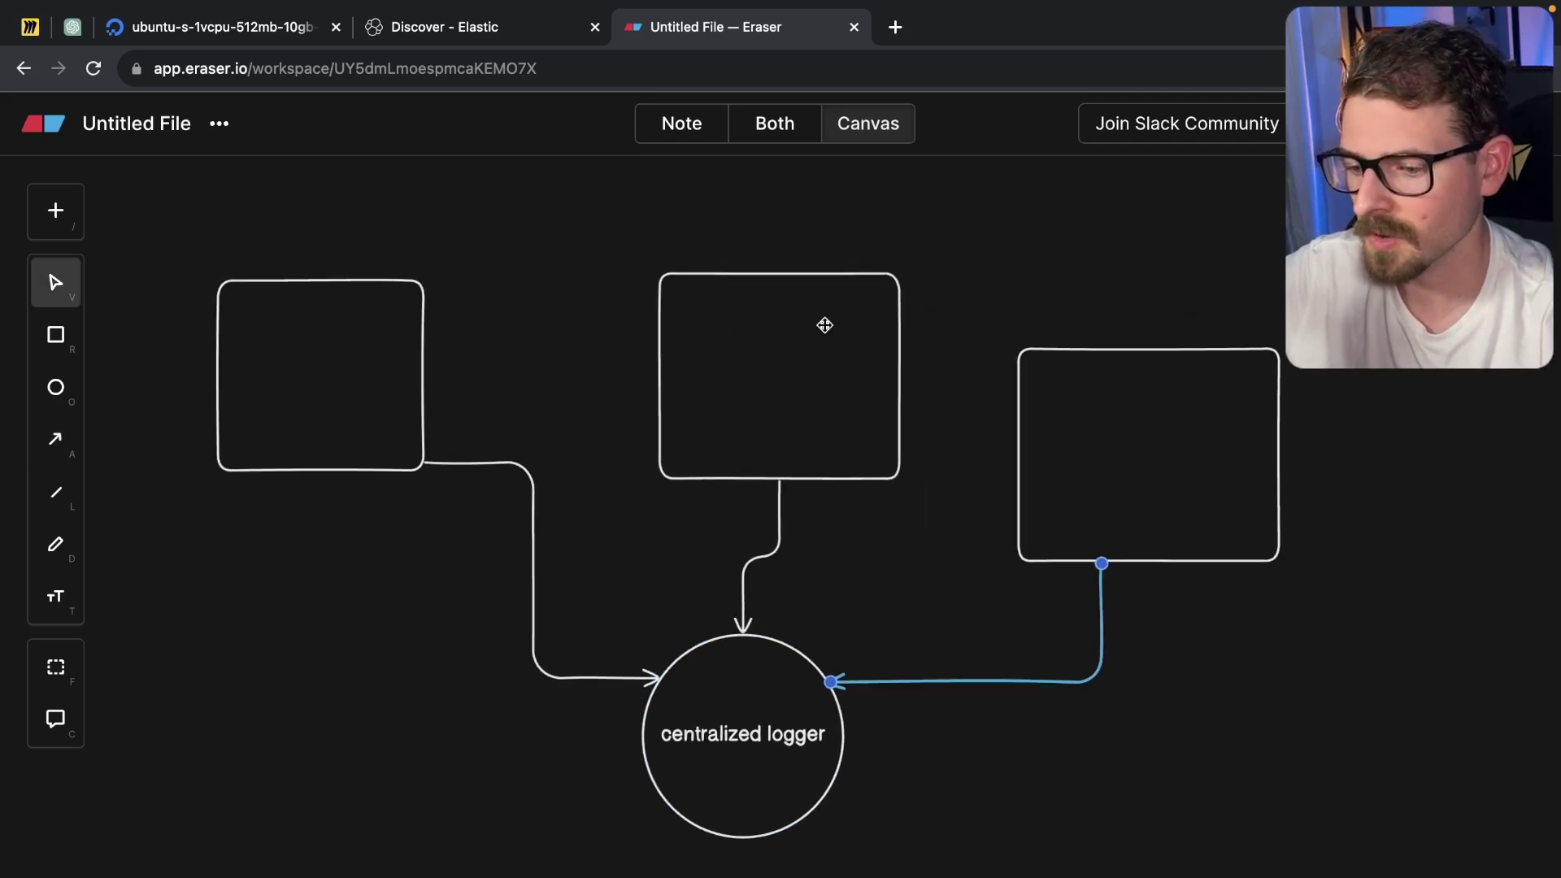
Label the left and middle boxes 'vps'.
left_click(352, 363)
type("vps")
left_click(519, 321)
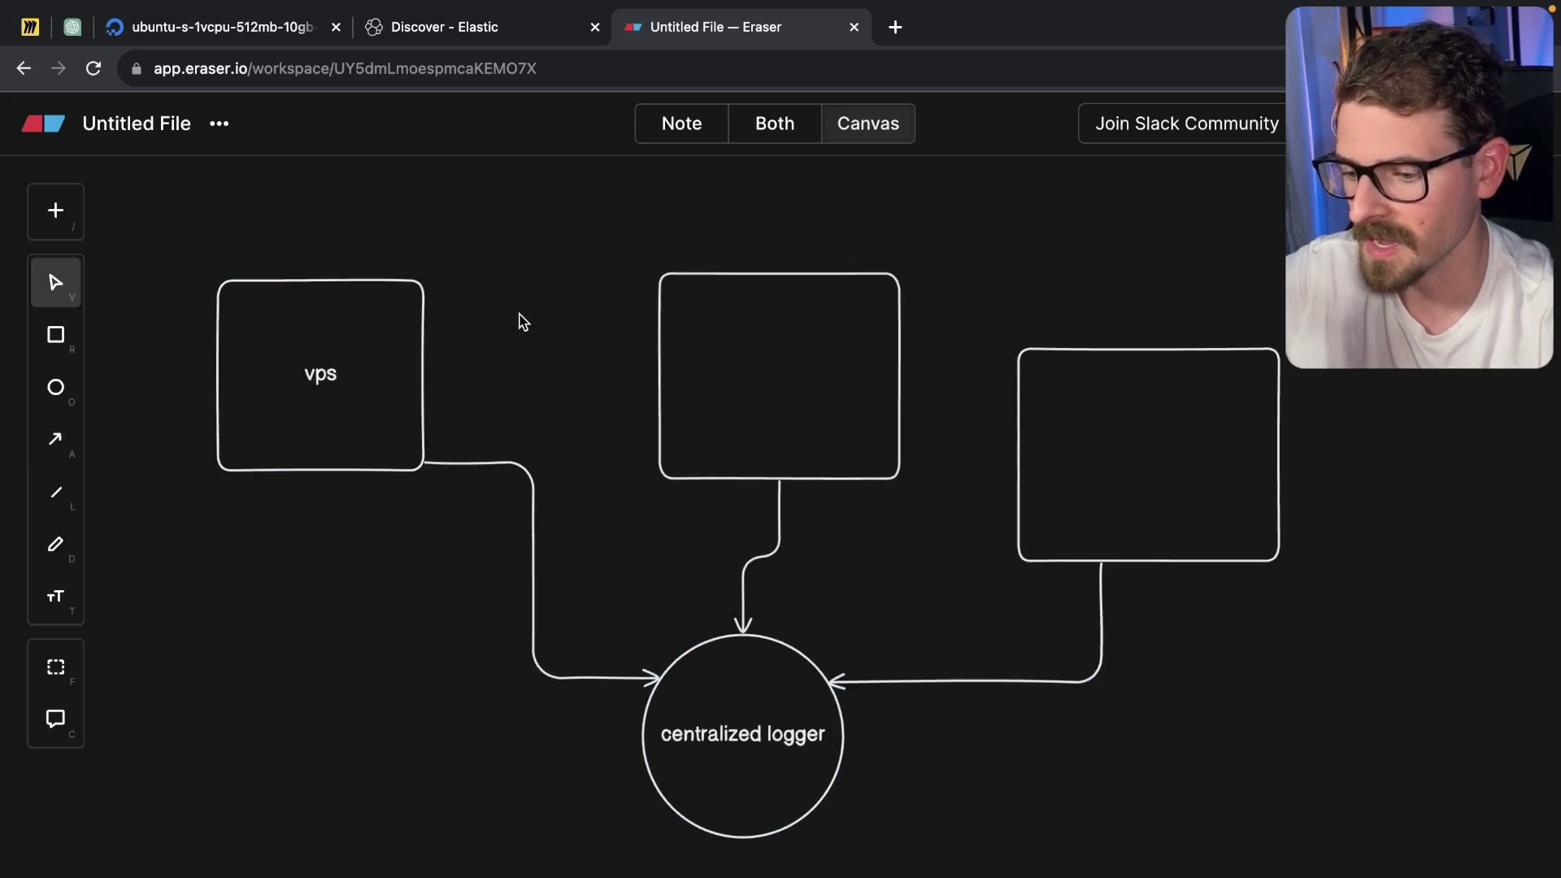
left_click(773, 350)
type("vps")
left_click(933, 309)
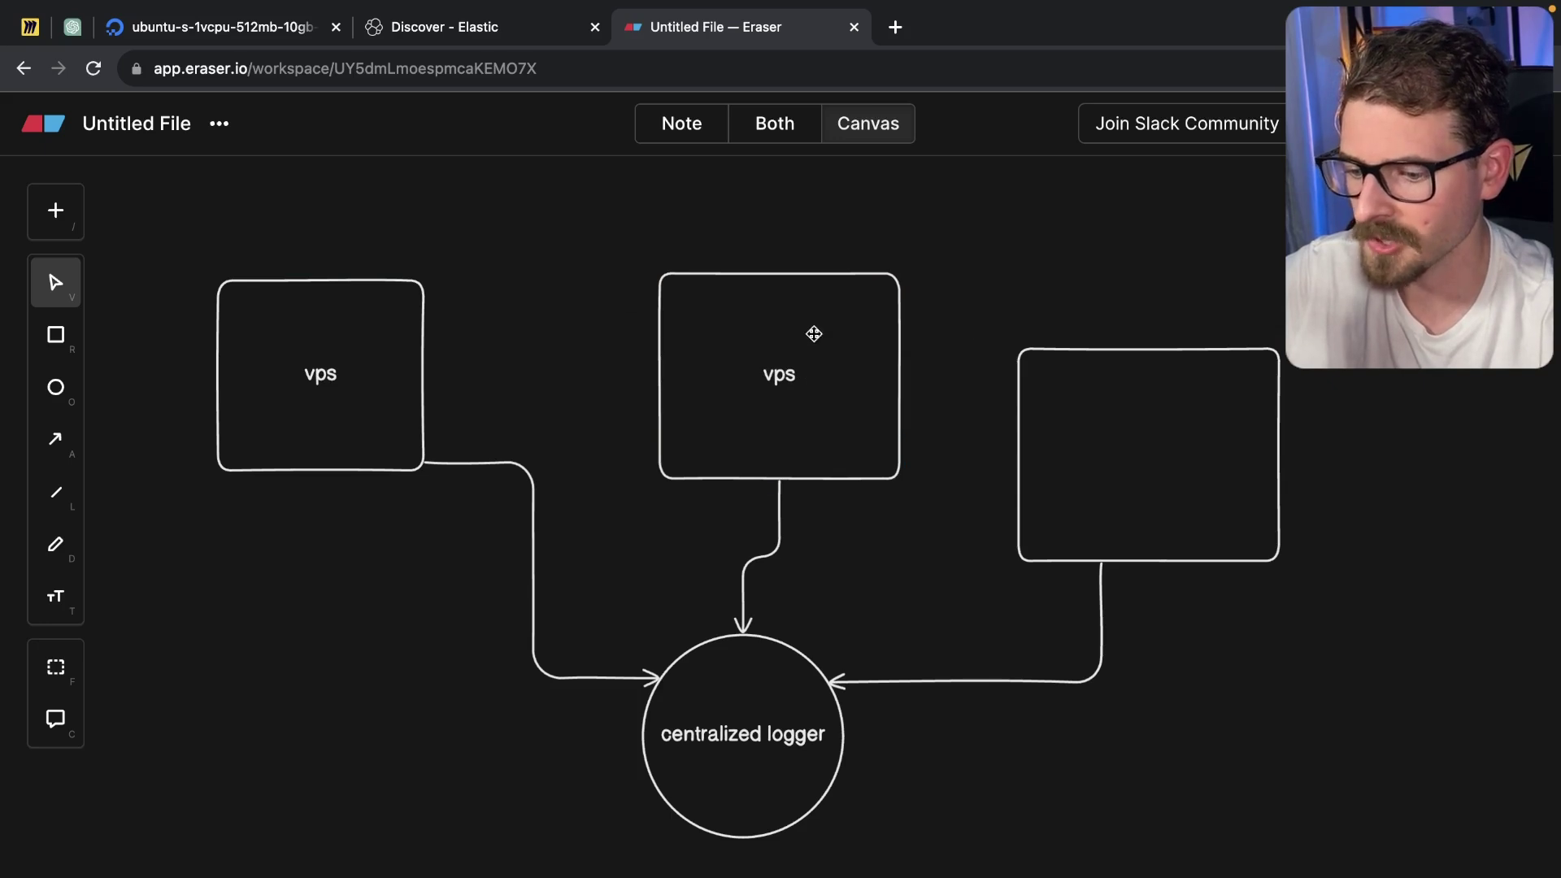
Label the right box 'vps' and pan around to review the three connected boxes.
left_click_drag(943, 241, 700, 436)
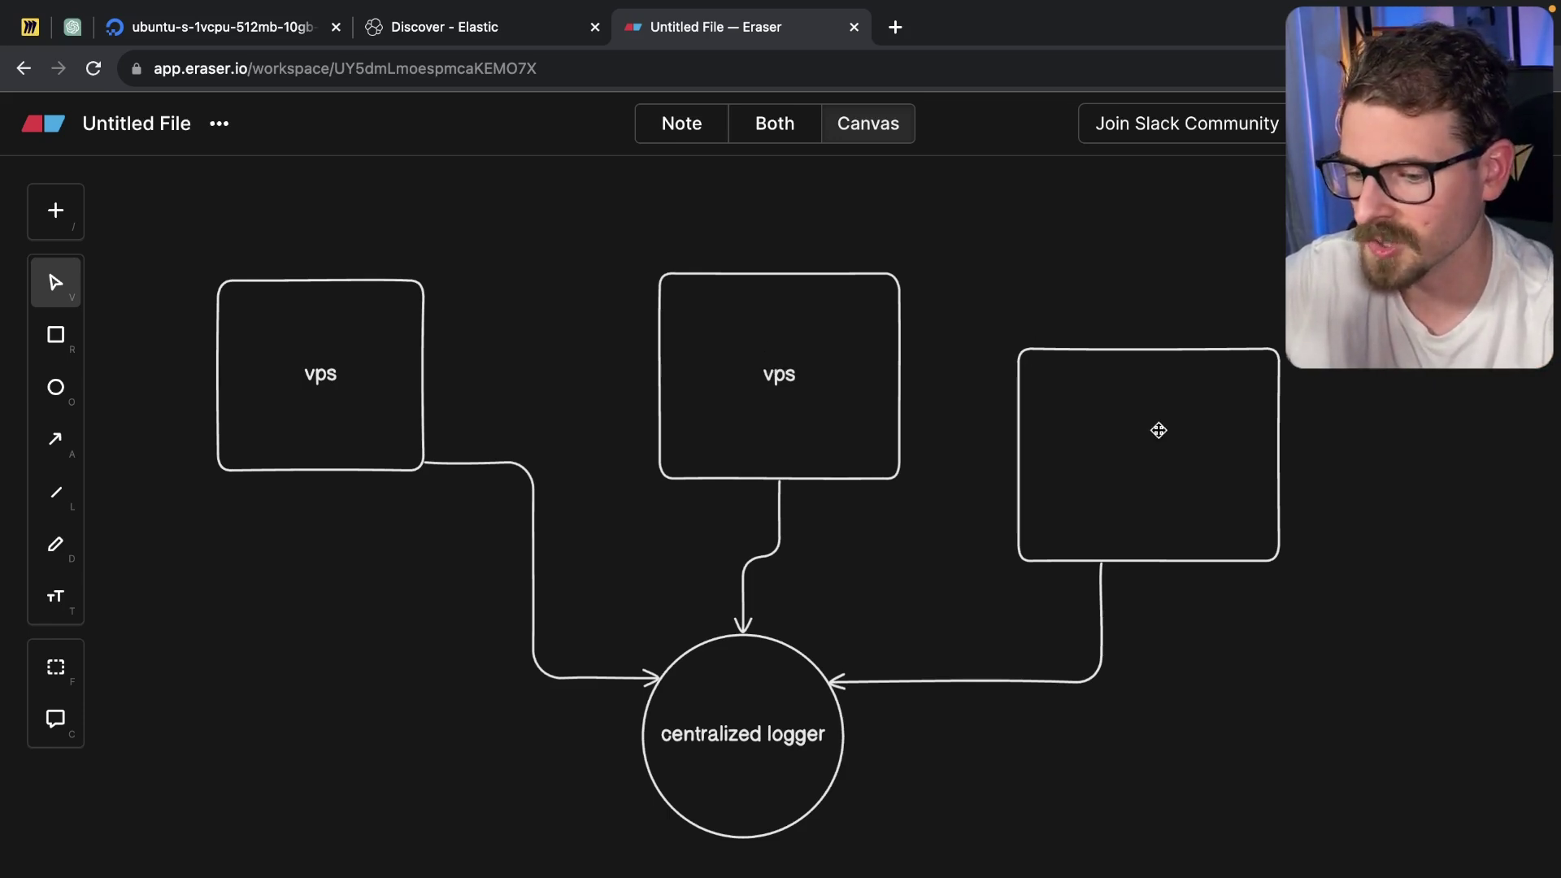
double_click(1128, 437)
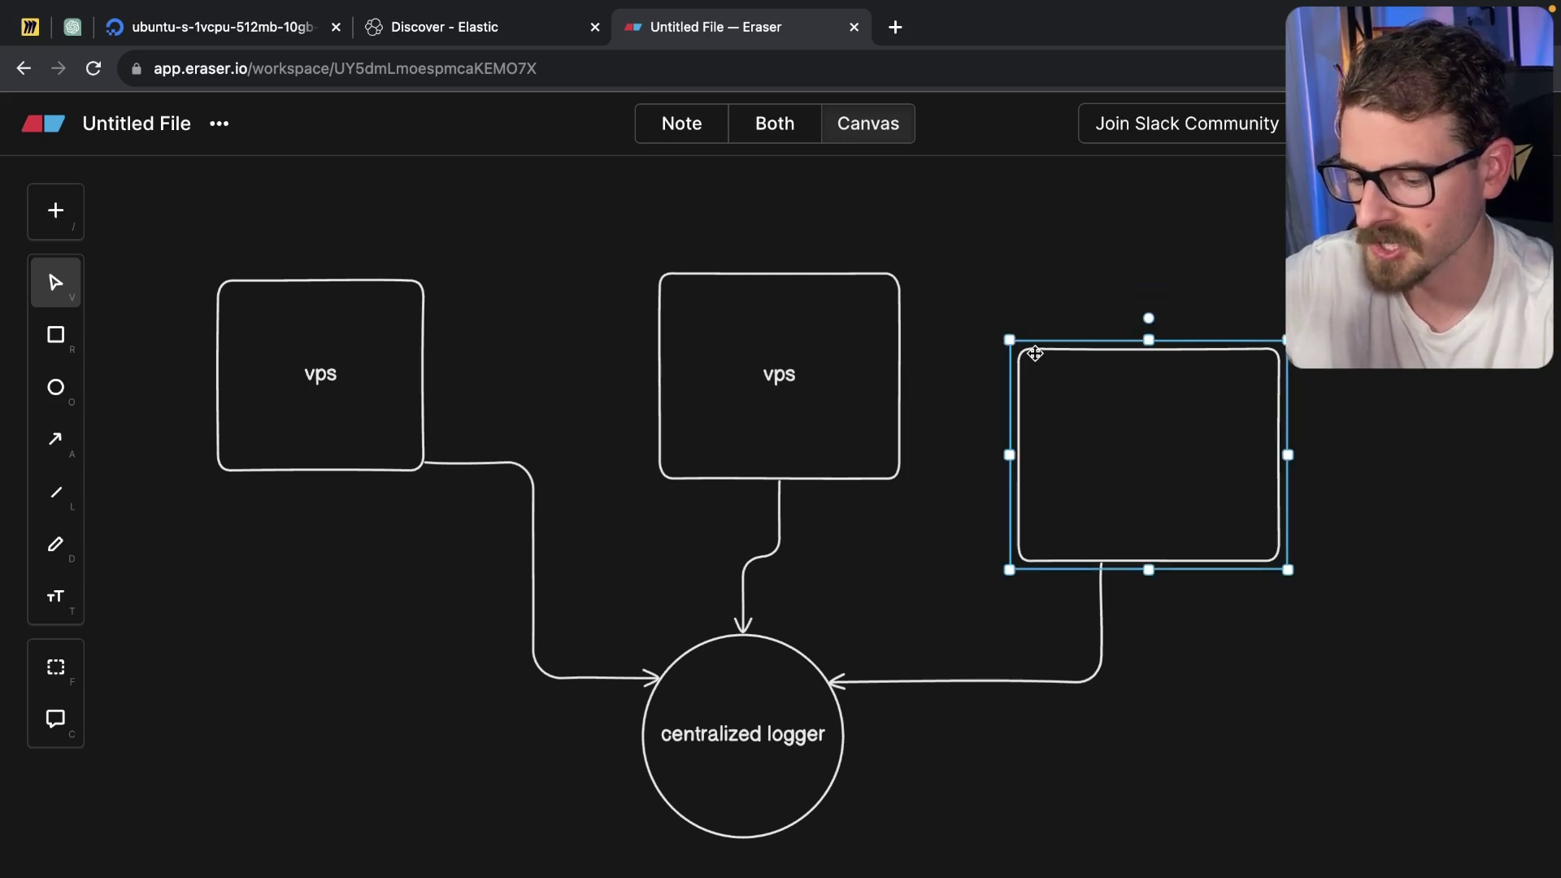
type("vps")
left_click(929, 500)
scroll(1159, 398, "up", 2)
scroll(1160, 398, "right", 1)
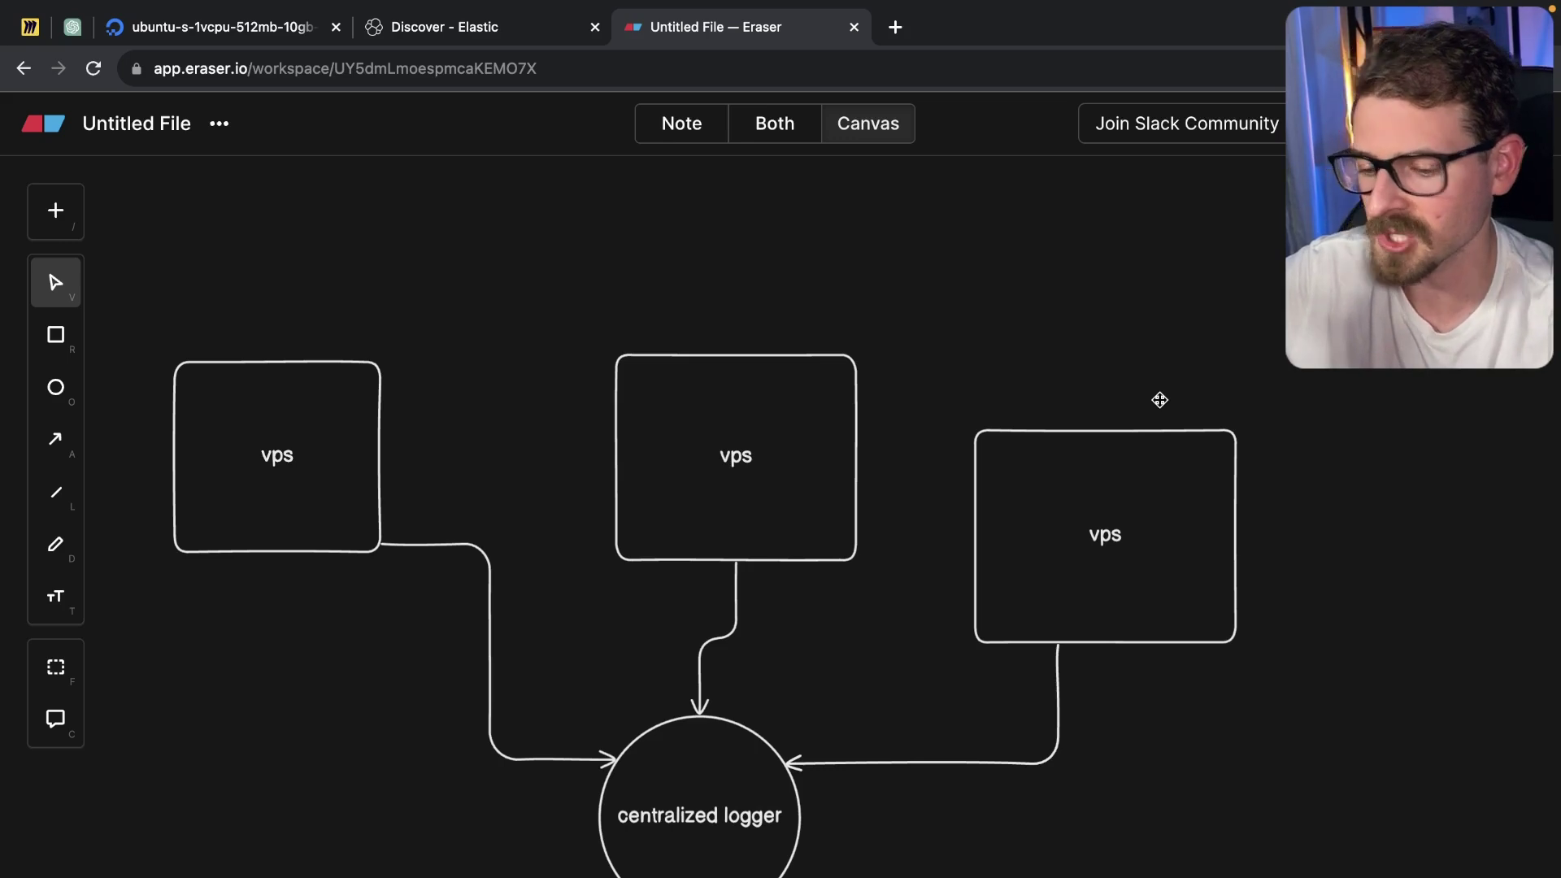
scroll(773, 575, "down", 5)
scroll(773, 575, "left", 2)
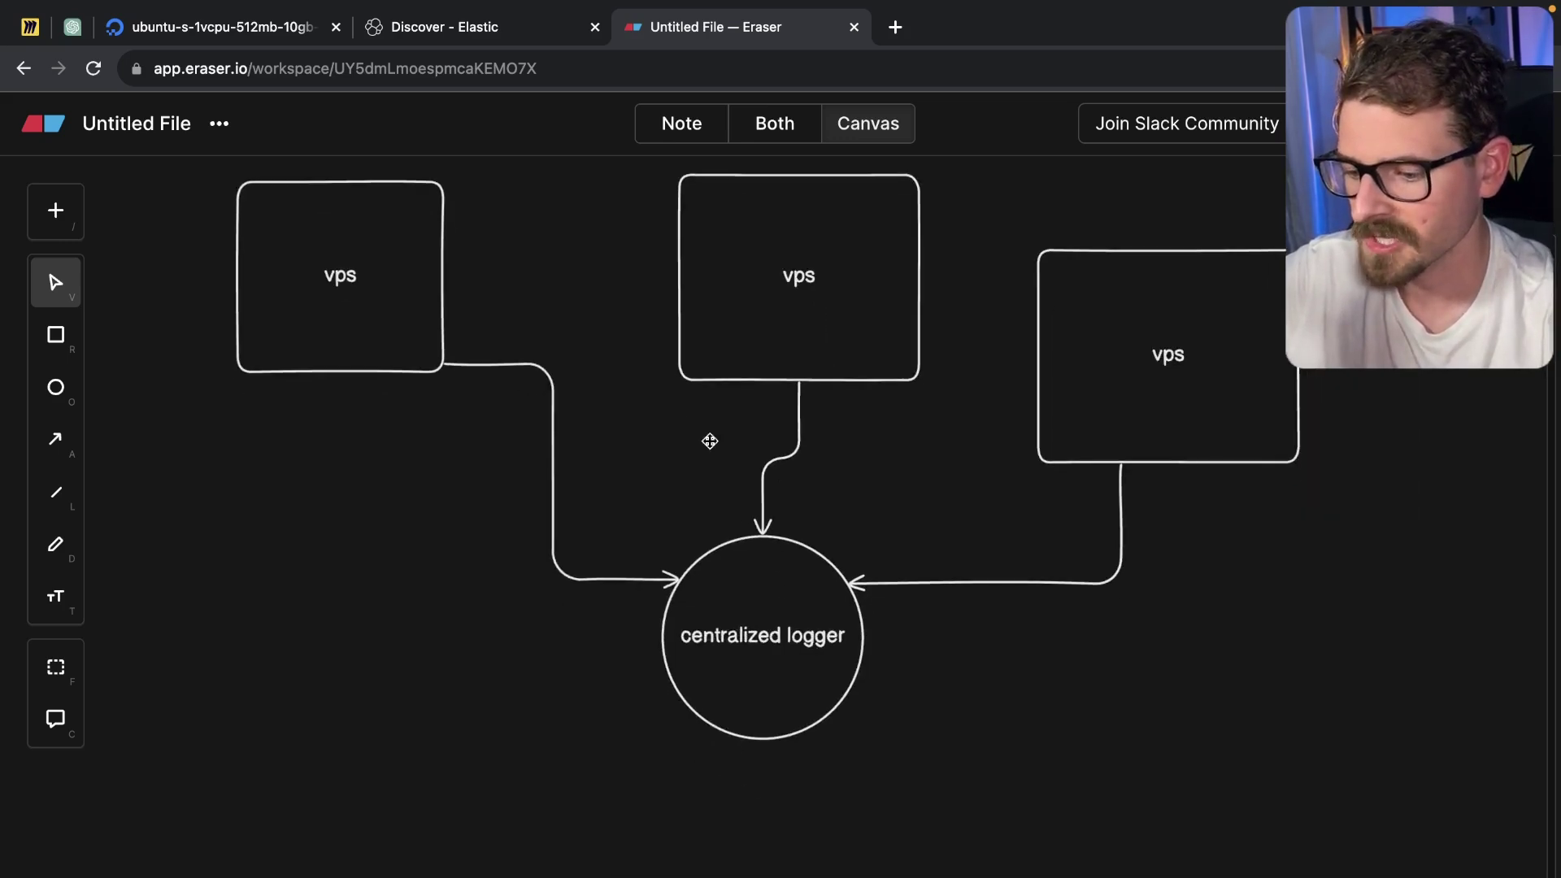
scroll(762, 474, "up", 2)
scroll(762, 474, "right", 2)
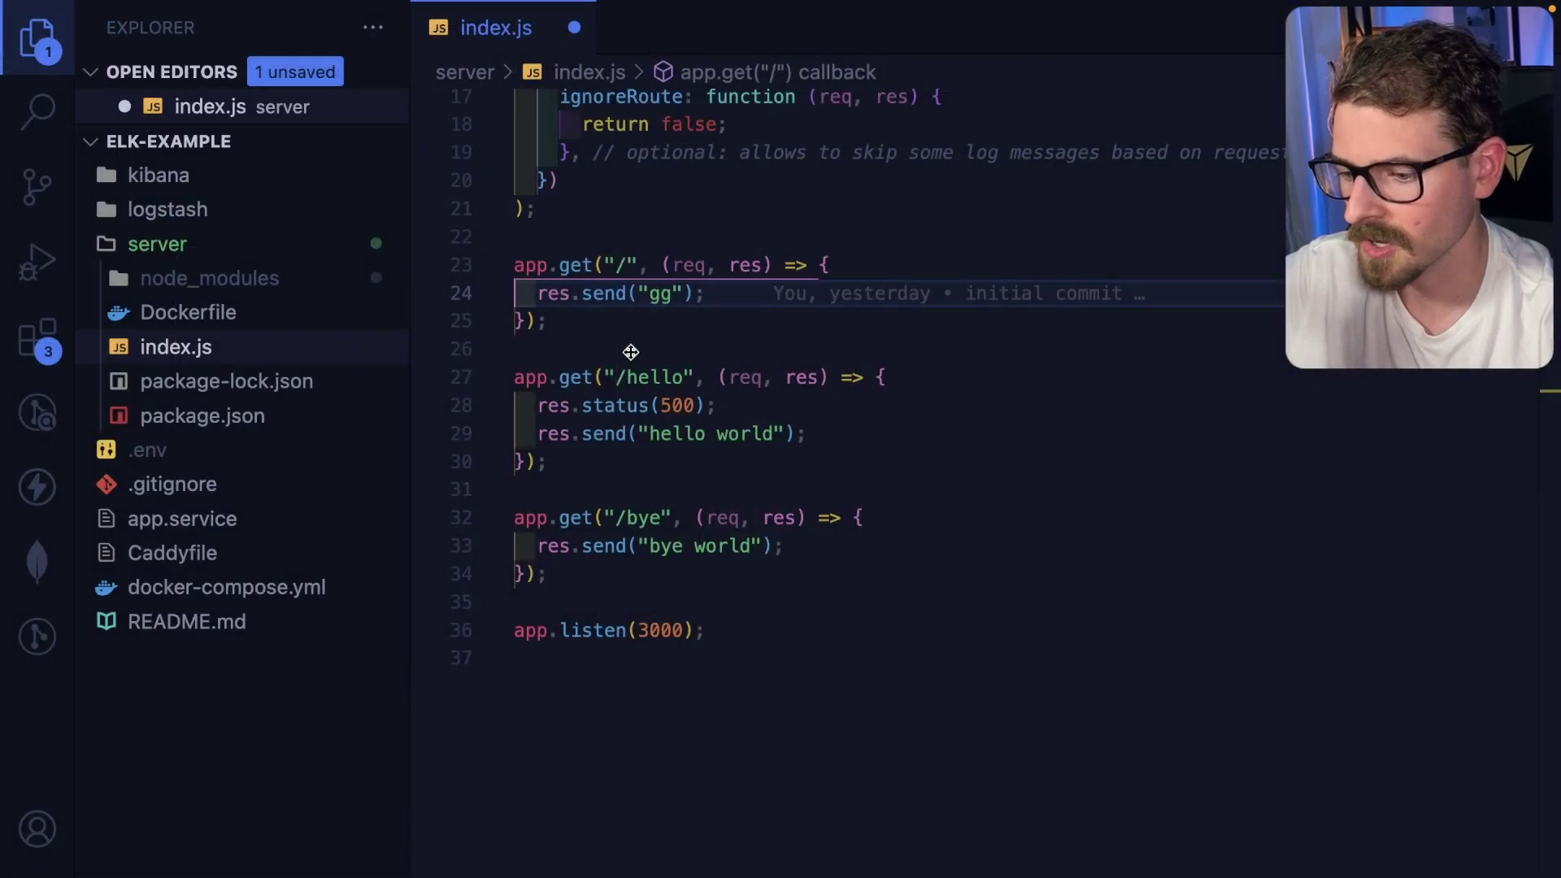
Add 'ELK' on a new line under the circle's 'centralized logger' label, then reveal the DEV ENV heading.
scroll(662, 252, "up", 5)
left_click(663, 249)
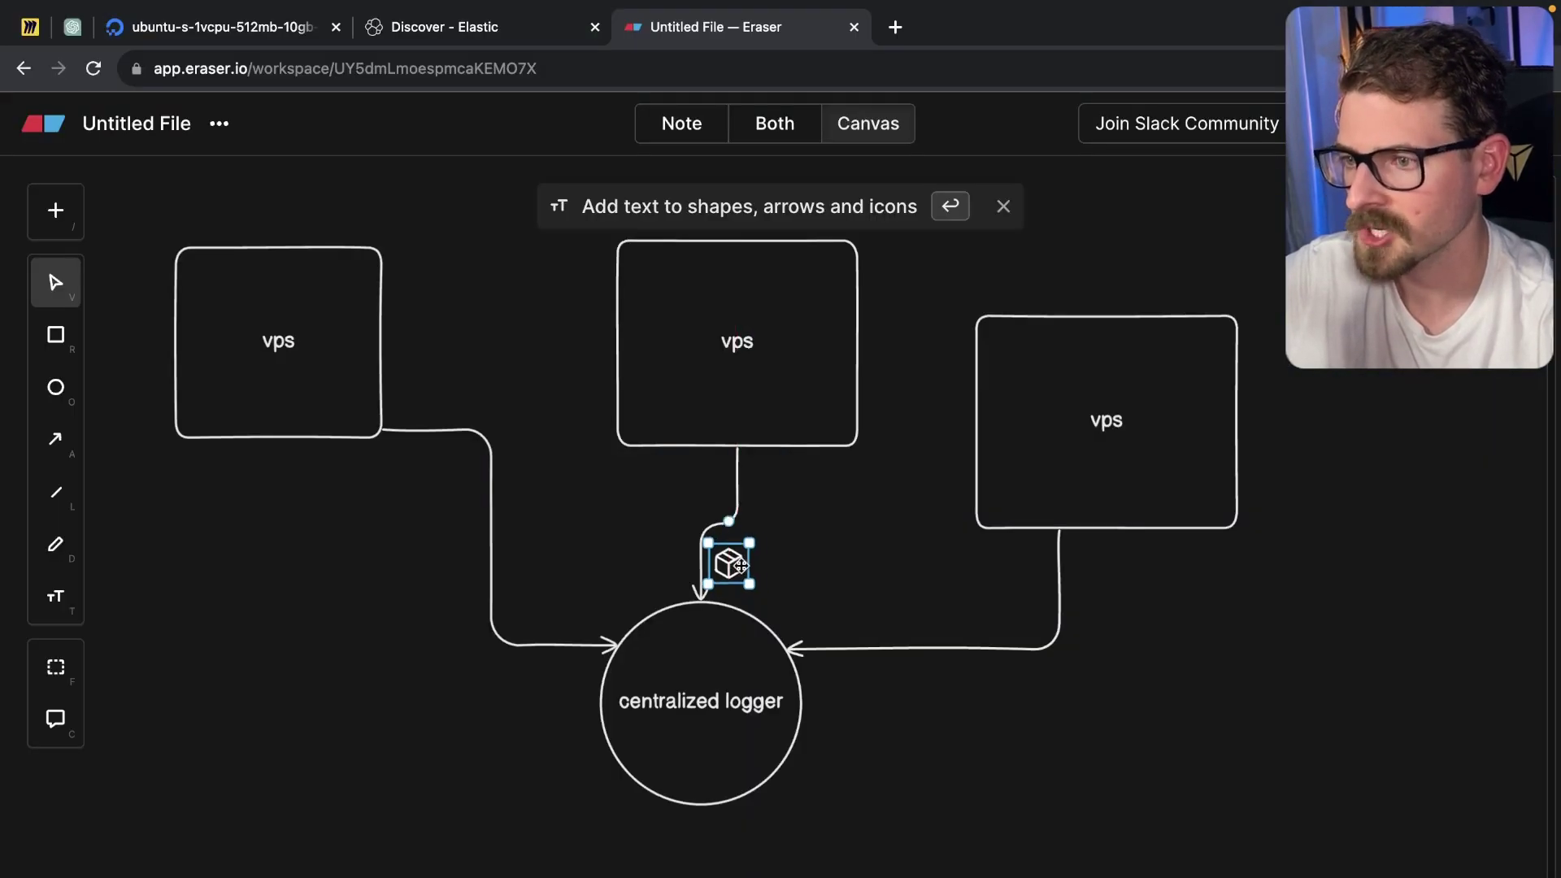
left_click(723, 706)
double_click(724, 703)
key("Return")
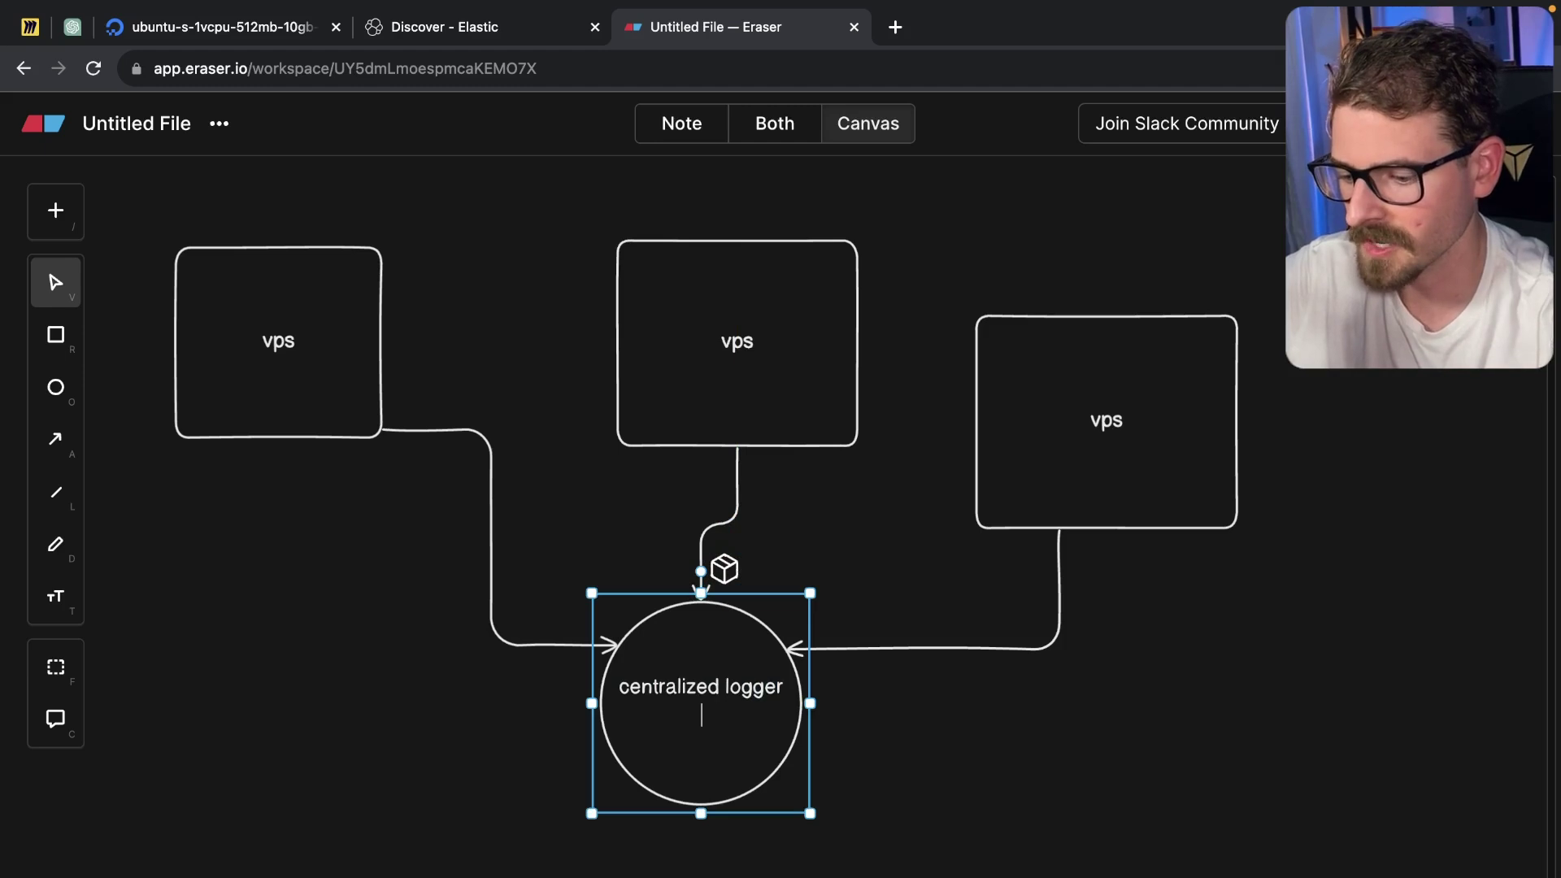
type("ELK")
left_click(1007, 735)
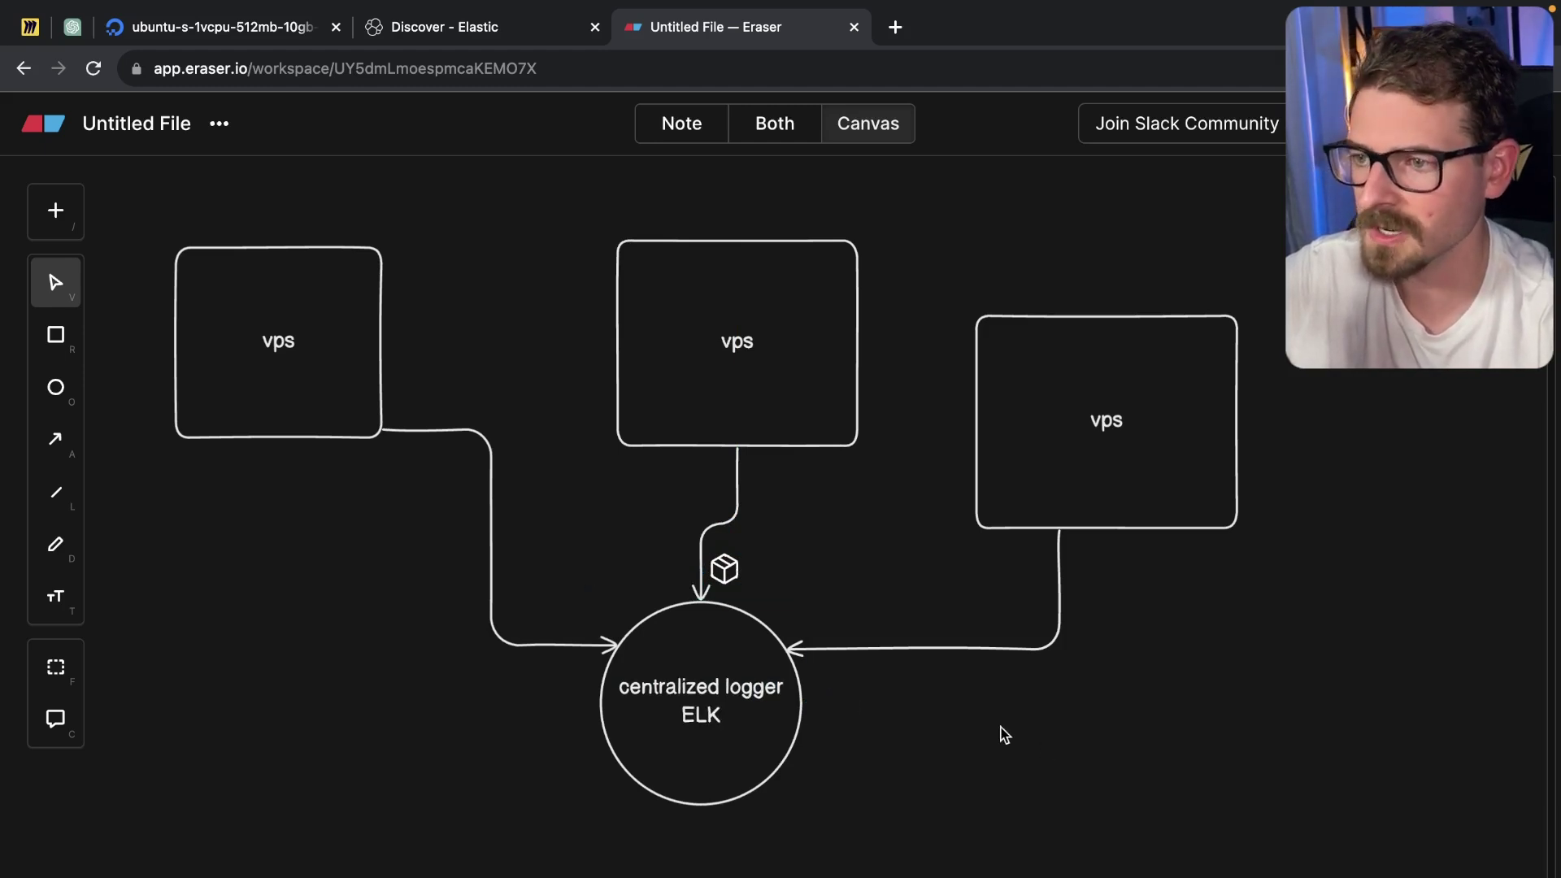
scroll(1001, 735, "left", 2)
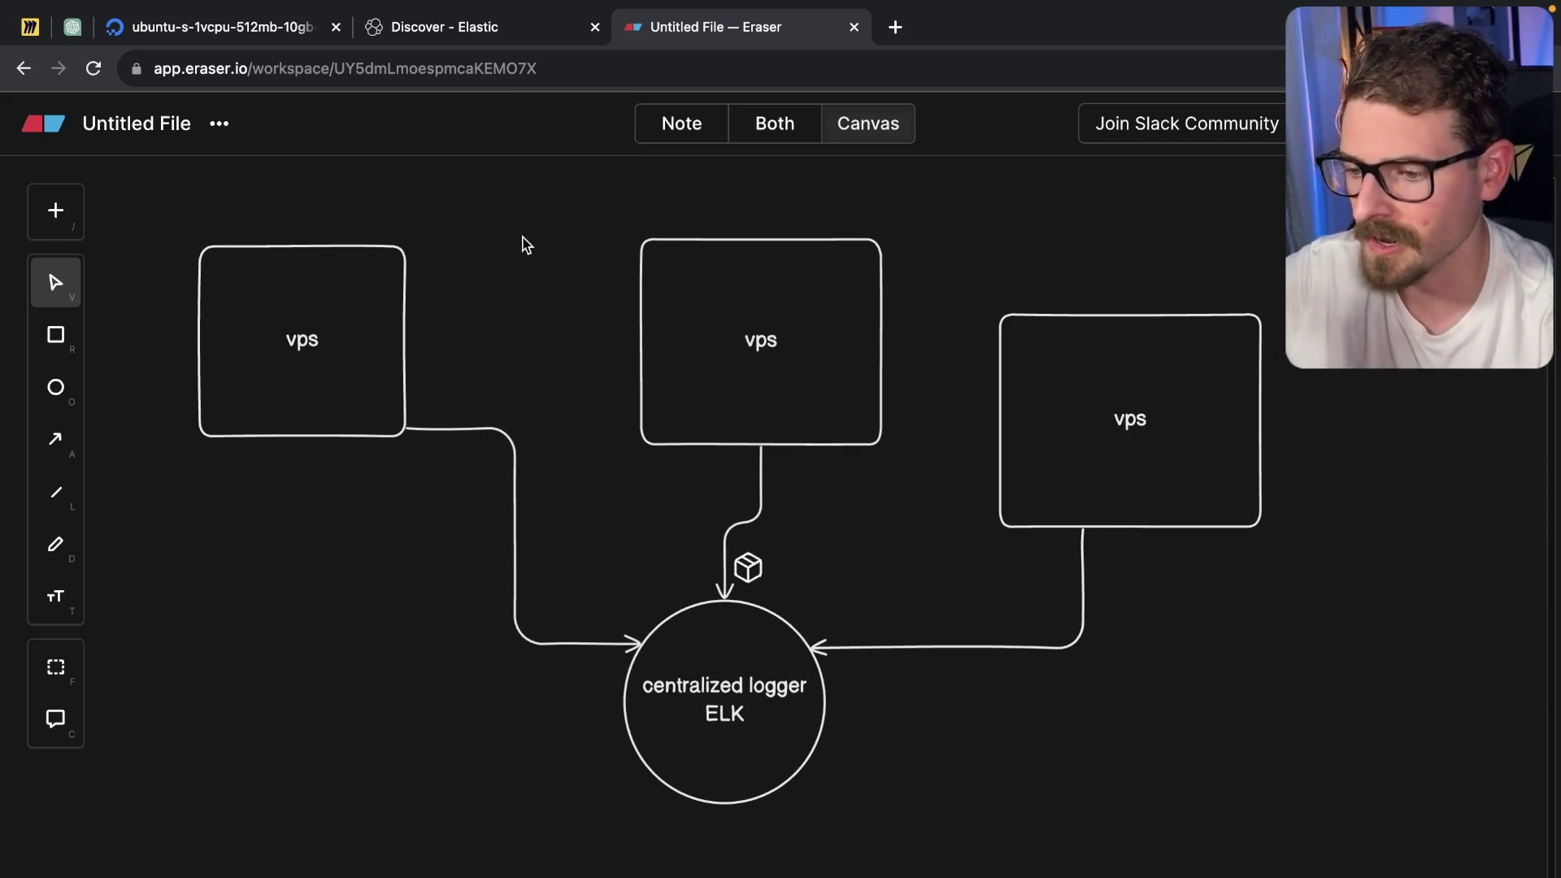
scroll(549, 303, "down", 5)
left_click(916, 293)
scroll(913, 306, "up", 2)
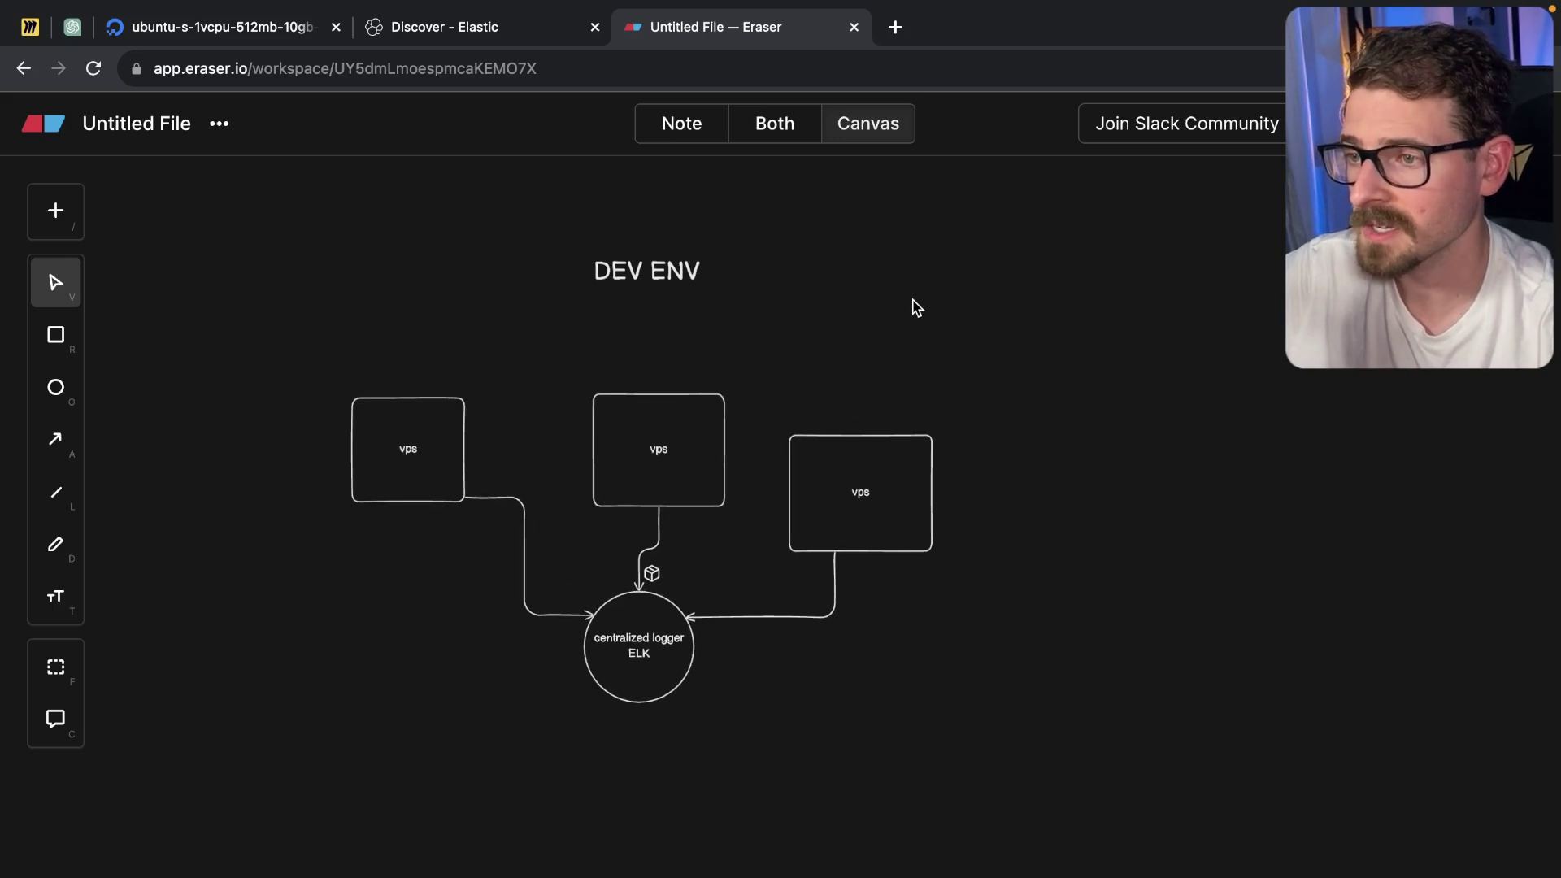
scroll(916, 307, "right", 2)
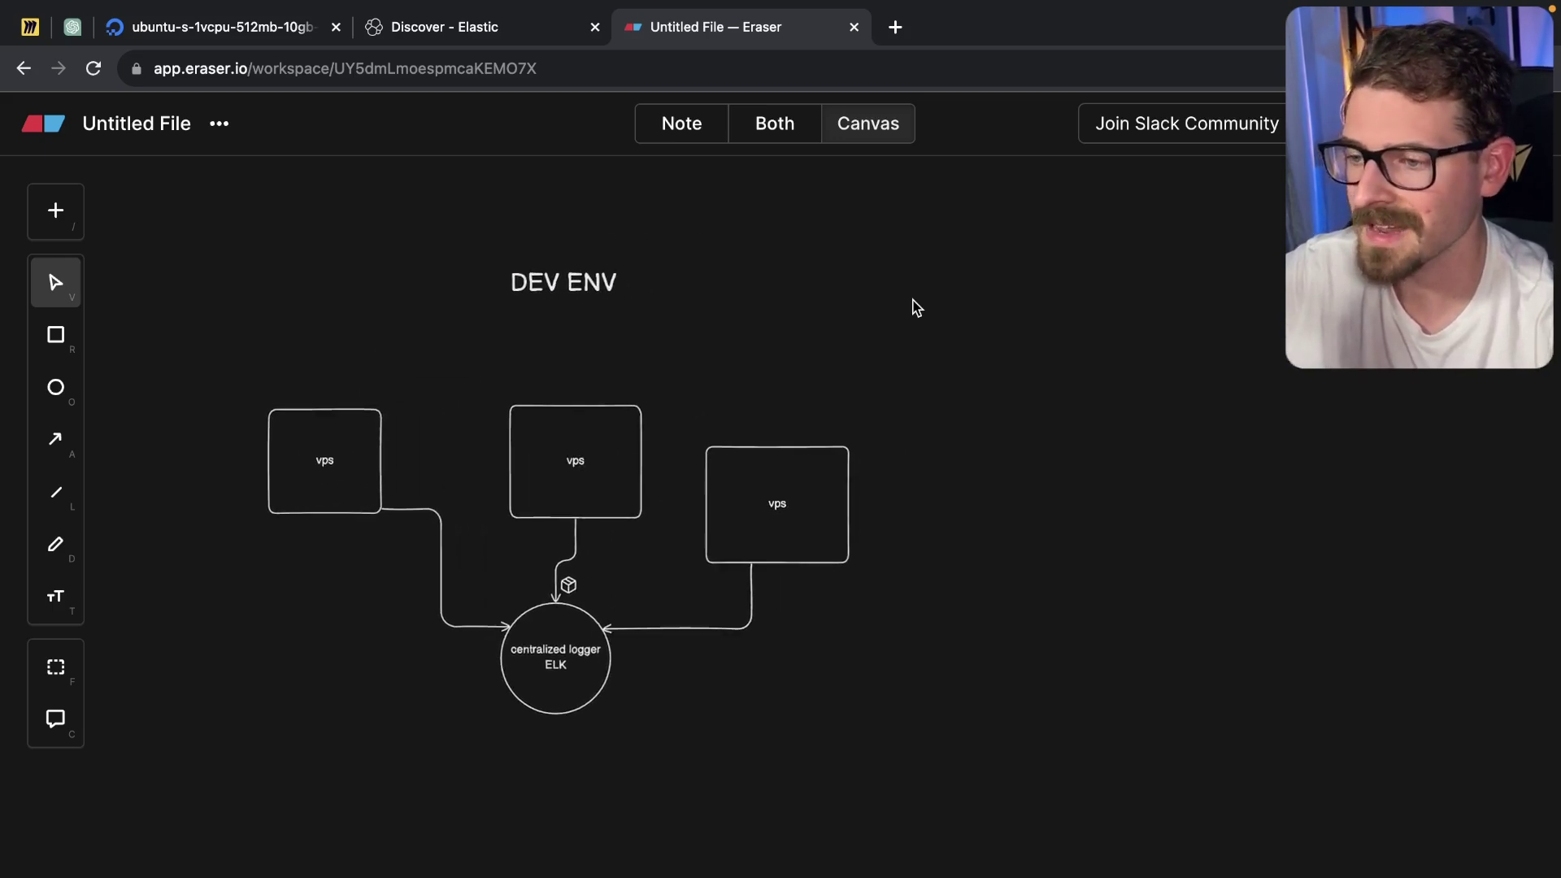
Copy and paste the DEV ENV diagram and rename the copy's heading to 'STG ENV'.
left_click_drag(898, 240, 184, 829)
key("ctrl+c")
key("ctrl+v")
double_click(1168, 245)
type("STG ENV")
left_click(1258, 543)
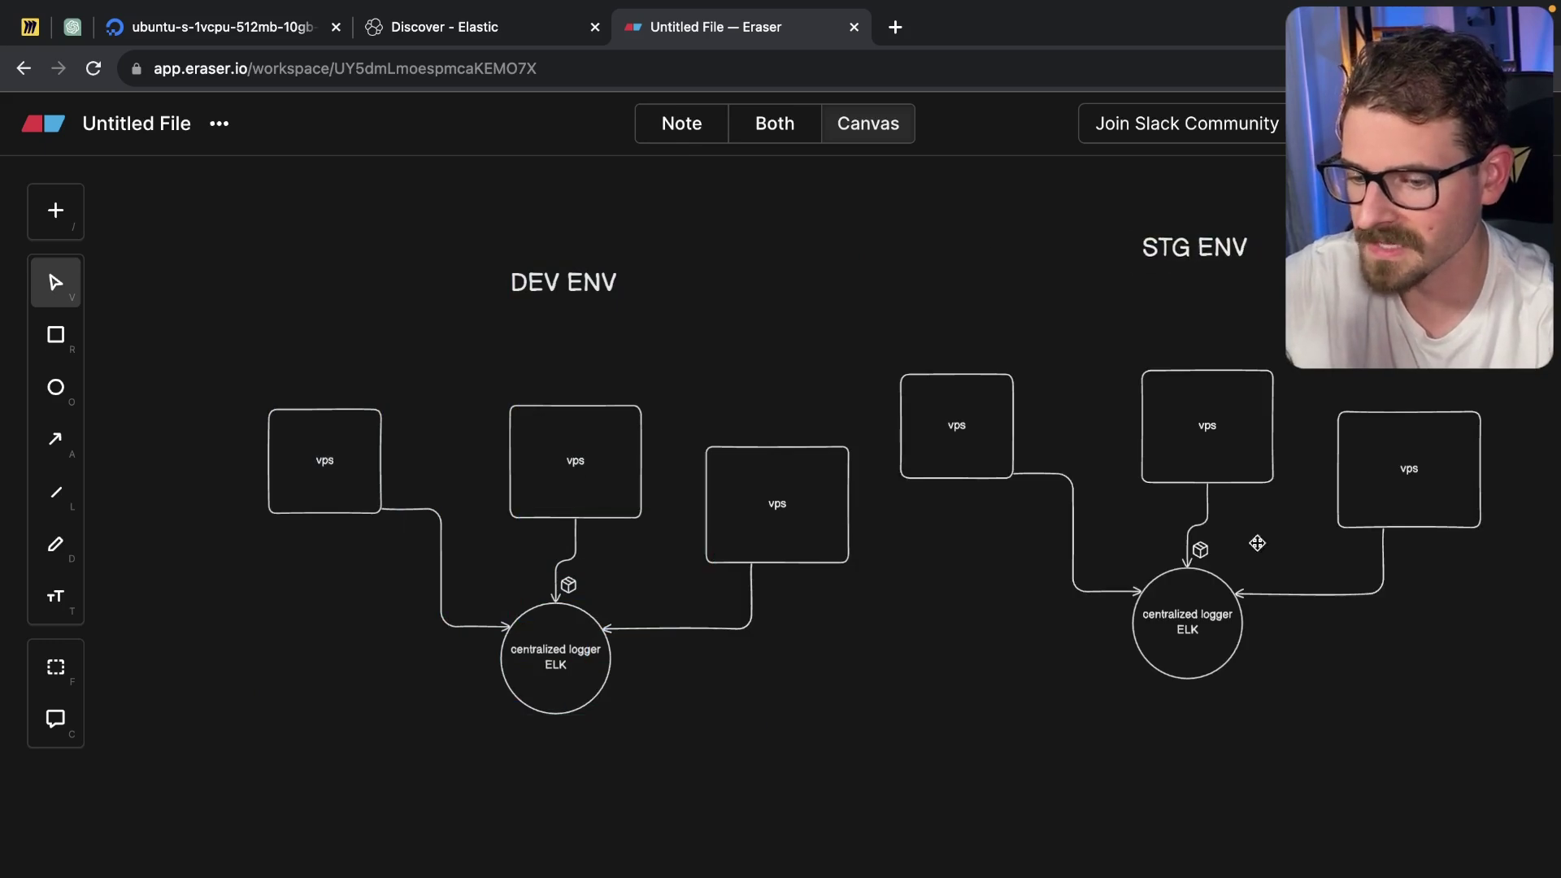
Delete the copied logger circle and arrow the left PROD ENV vps box to the ELK circle.
left_click(1189, 601)
key("BackSpace")
scroll(934, 495, "right", 2)
scroll(933, 494, "down", 1)
scroll(920, 543, "down", 4)
scroll(920, 544, "left", 1)
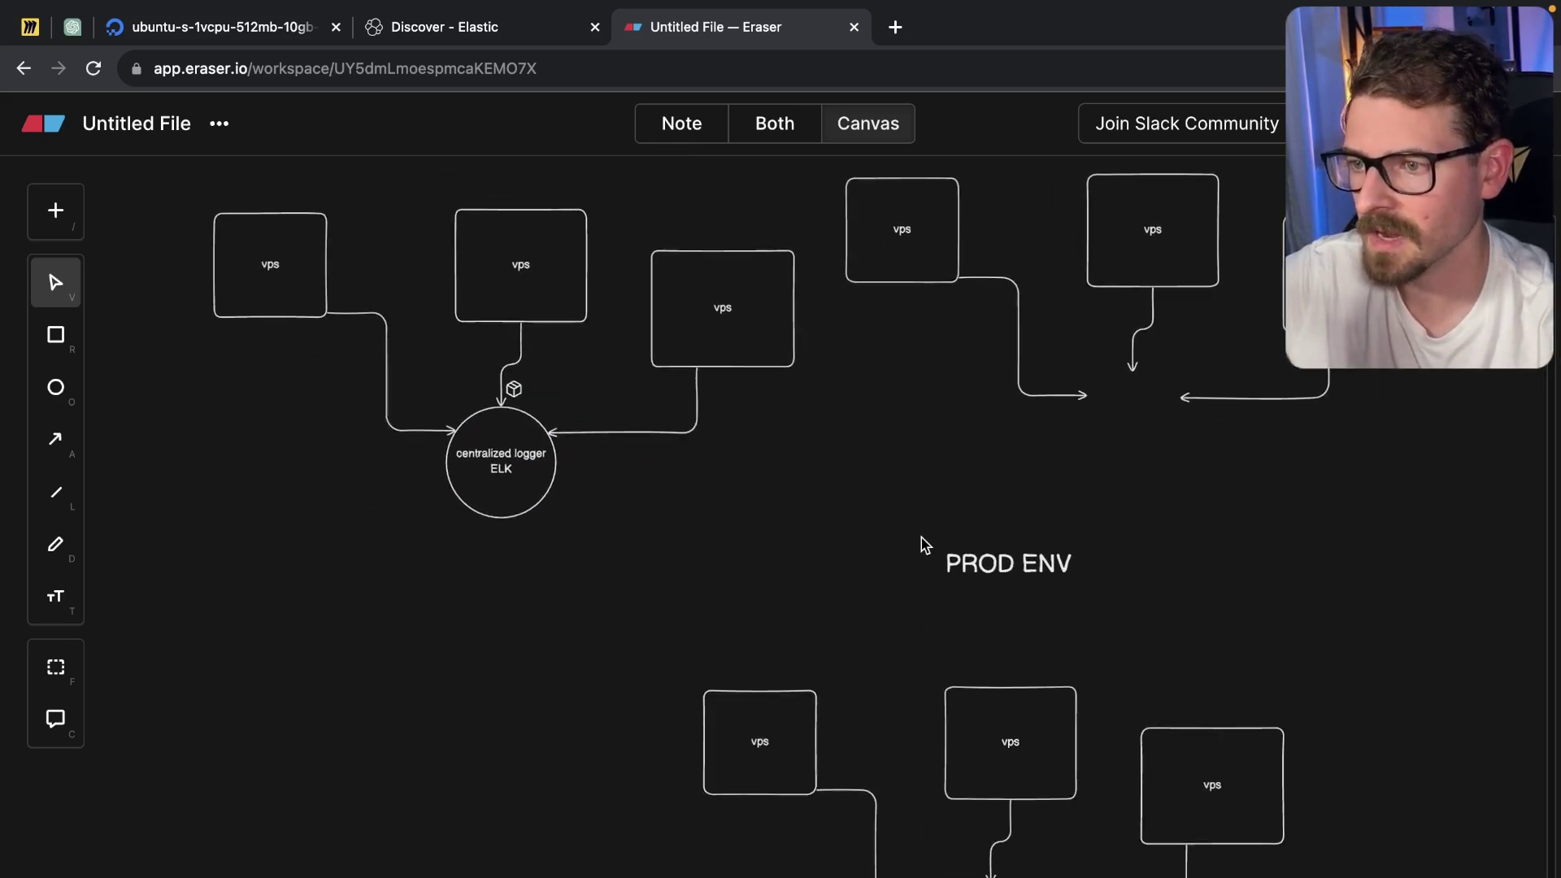
mouse_move(800, 790)
left_mouse_down()
mouse_move(512, 787)
mouse_move(850, 762)
left_mouse_up()
key("a")
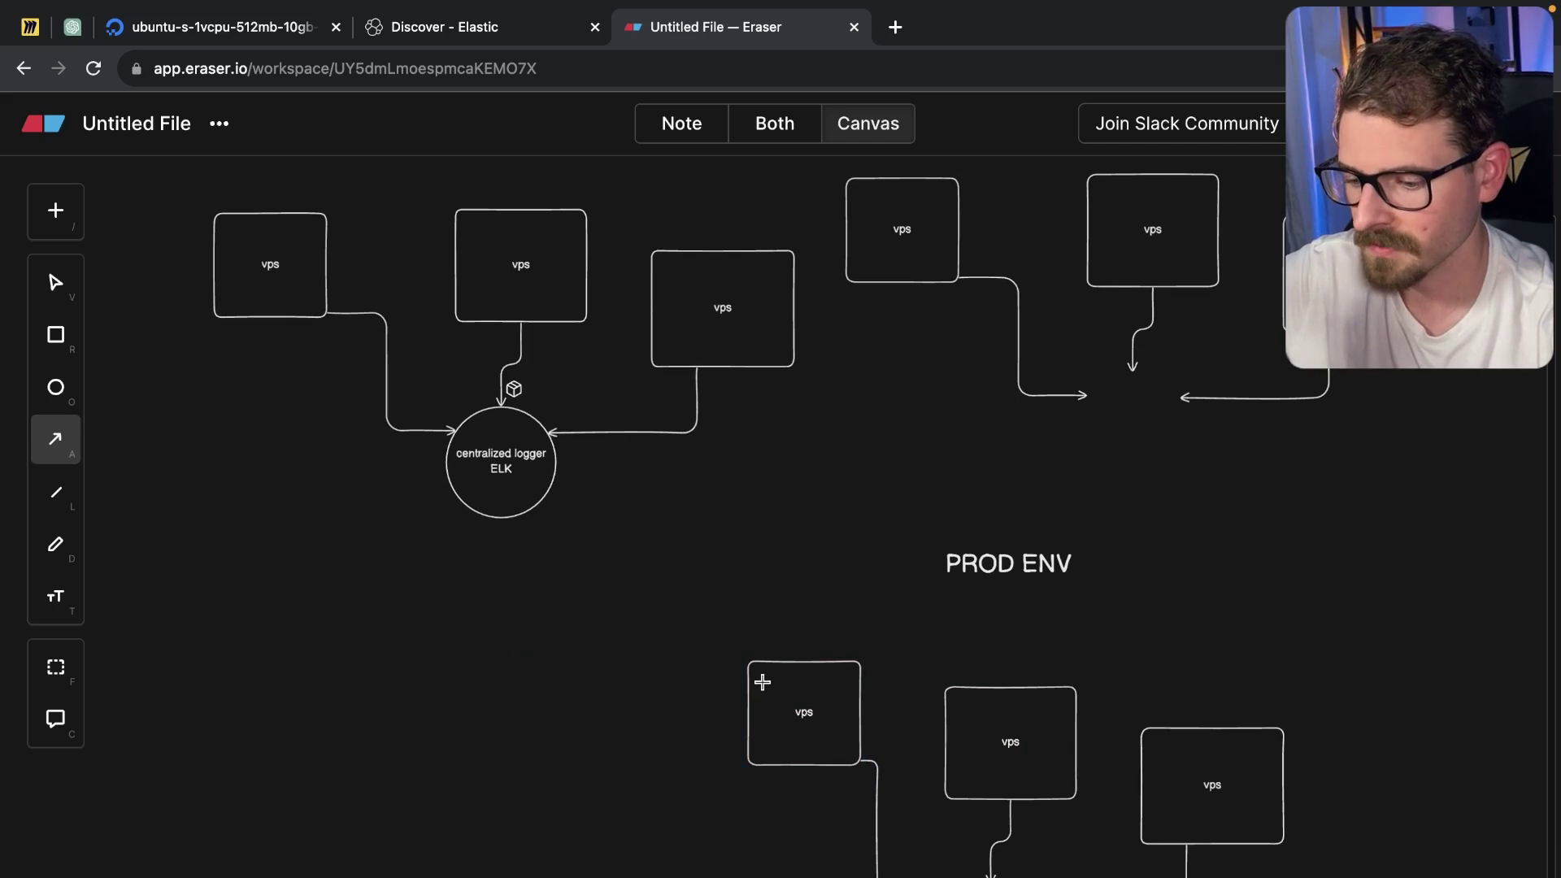
left_click_drag(748, 676, 533, 527)
Remove the middle PROD vps box and dangling arrows, and move the right PROD box under PROD ENV.
left_click(968, 707)
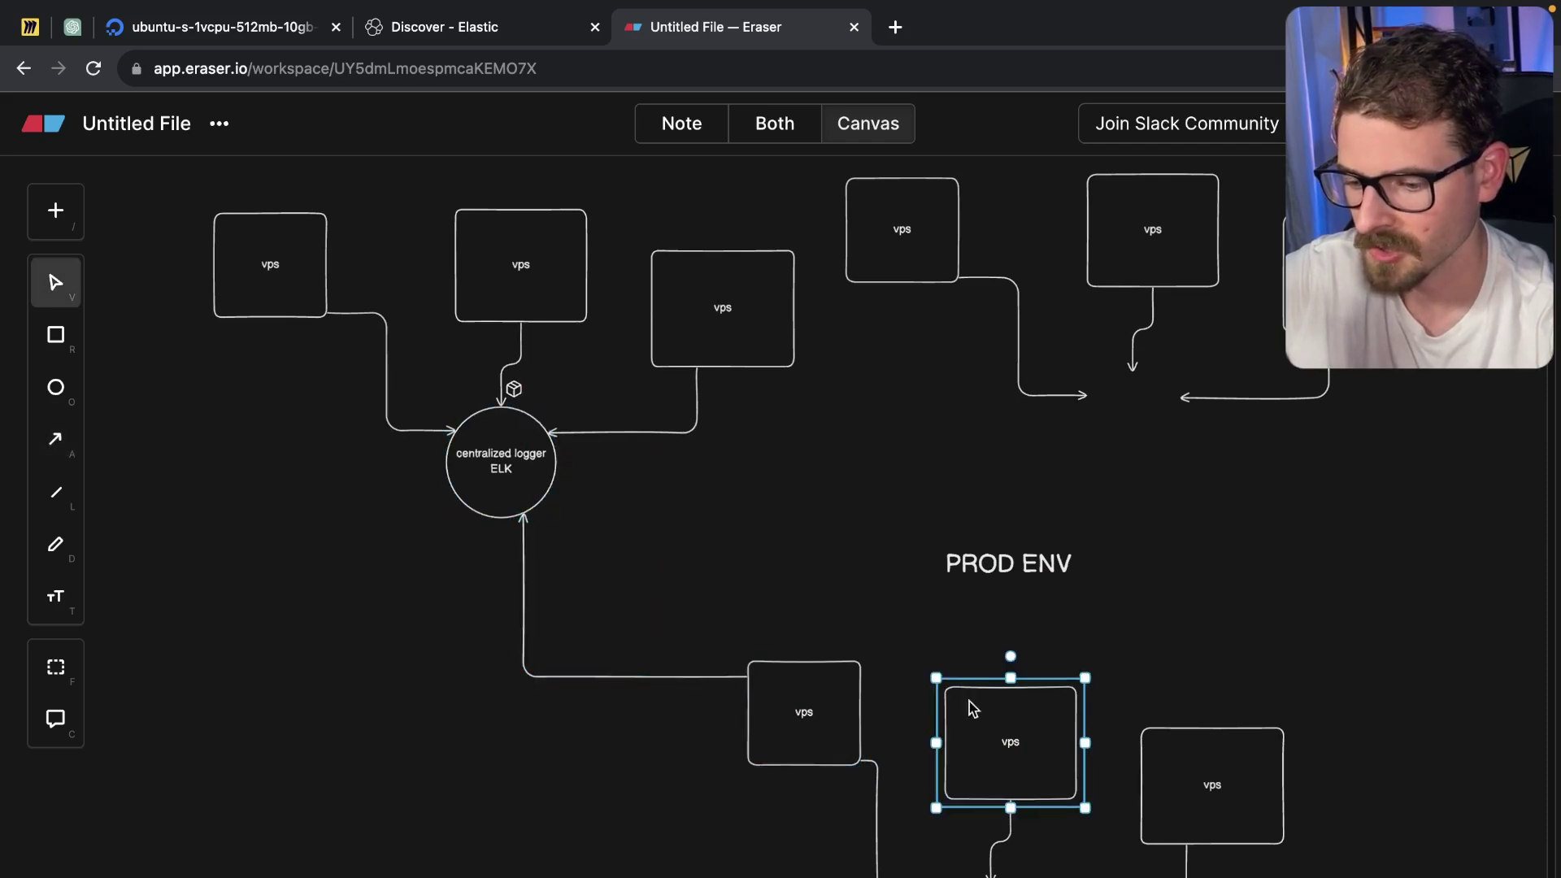
key("BackSpace")
left_click(883, 774)
key("BackSpace")
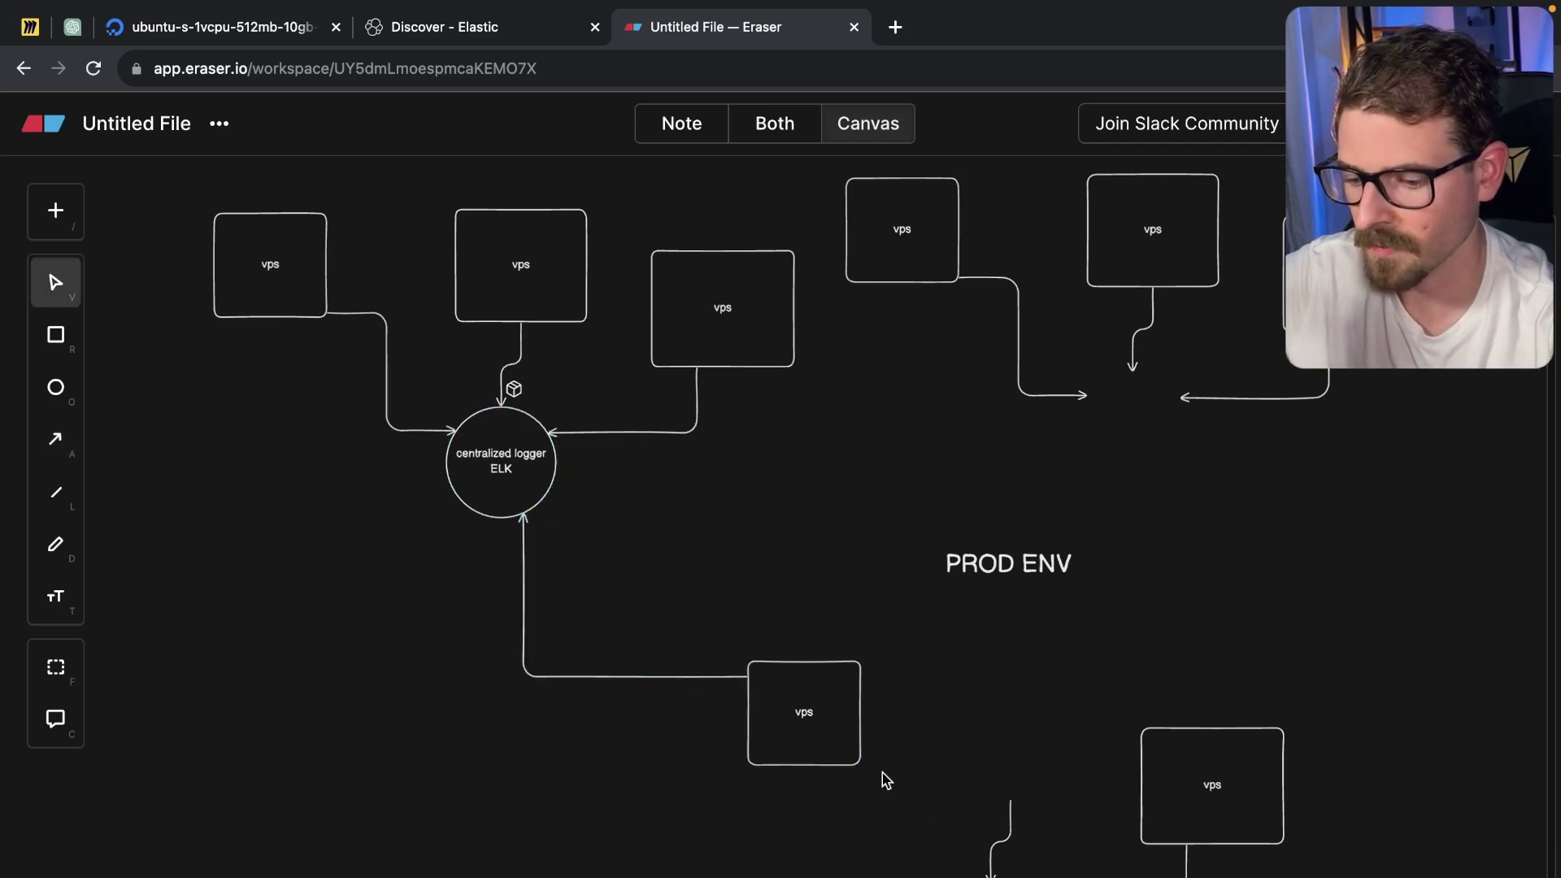
left_click(1013, 823)
key("BackSpace")
left_click_drag(1179, 793, 552, 490)
Attach the STG vps box's arrow to the ELK circle and review the diagram.
key("a")
left_click(1086, 394)
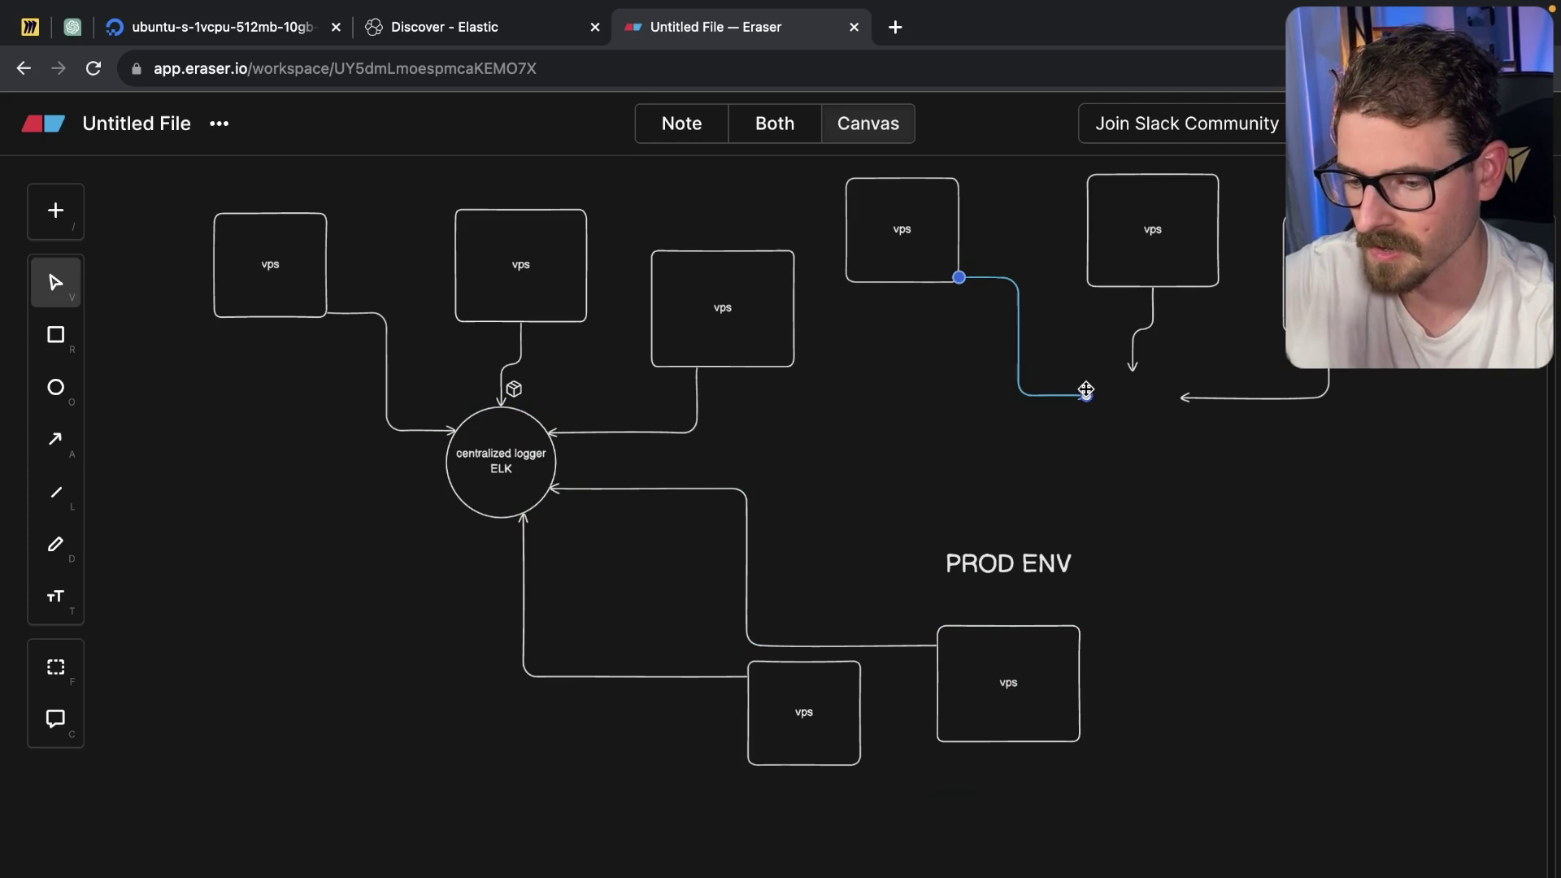
left_click_drag(1086, 396, 553, 464)
scroll(805, 429, "up", 4)
left_click(818, 358)
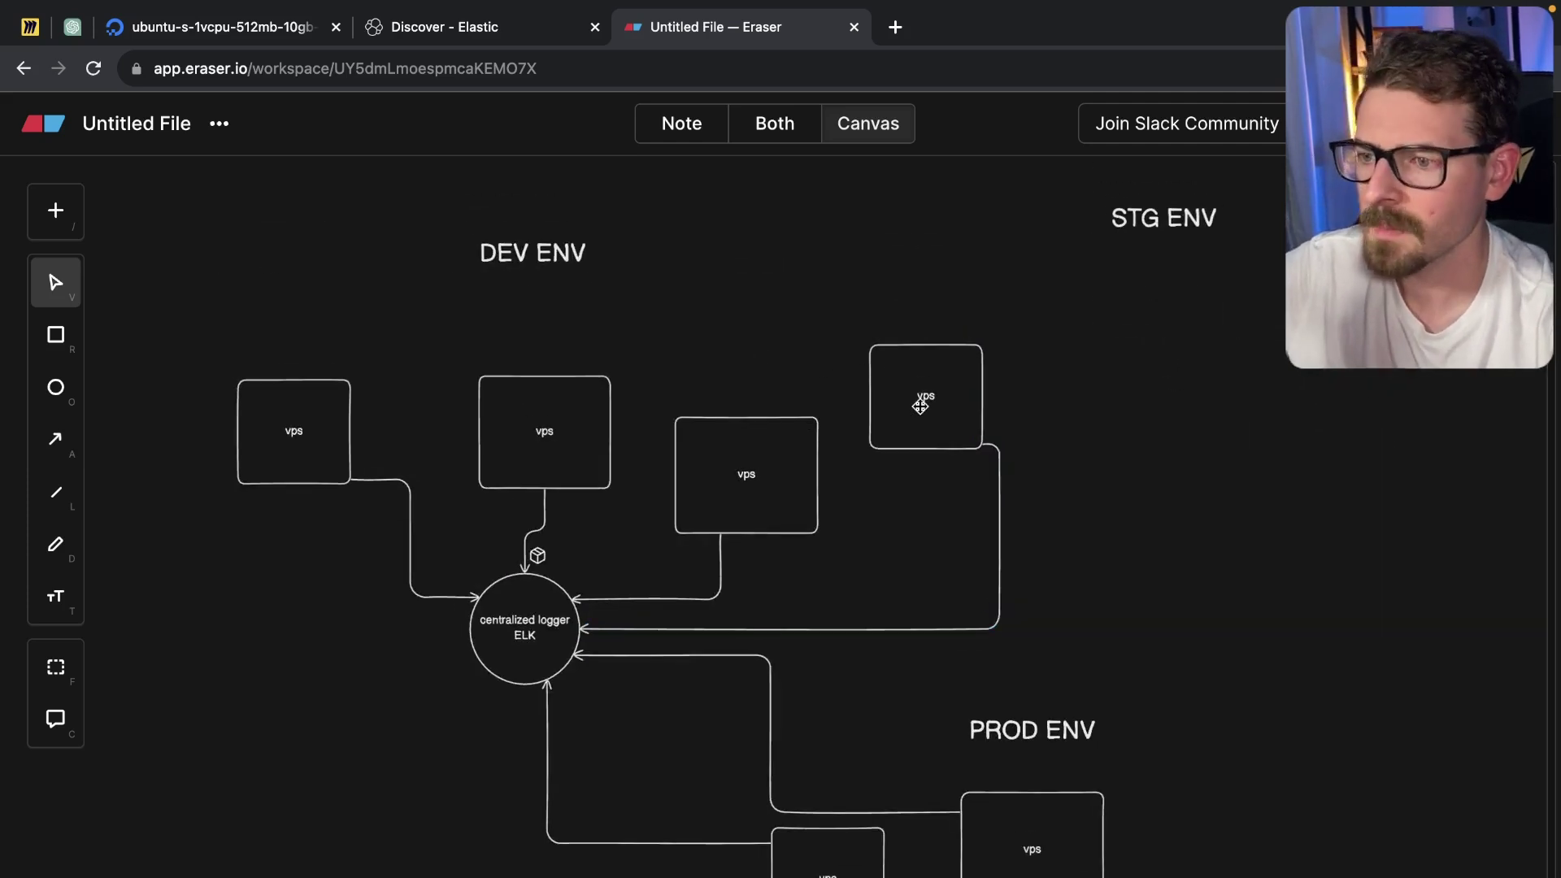
scroll(1132, 446, "down", 2)
scroll(1133, 447, "up", 2)
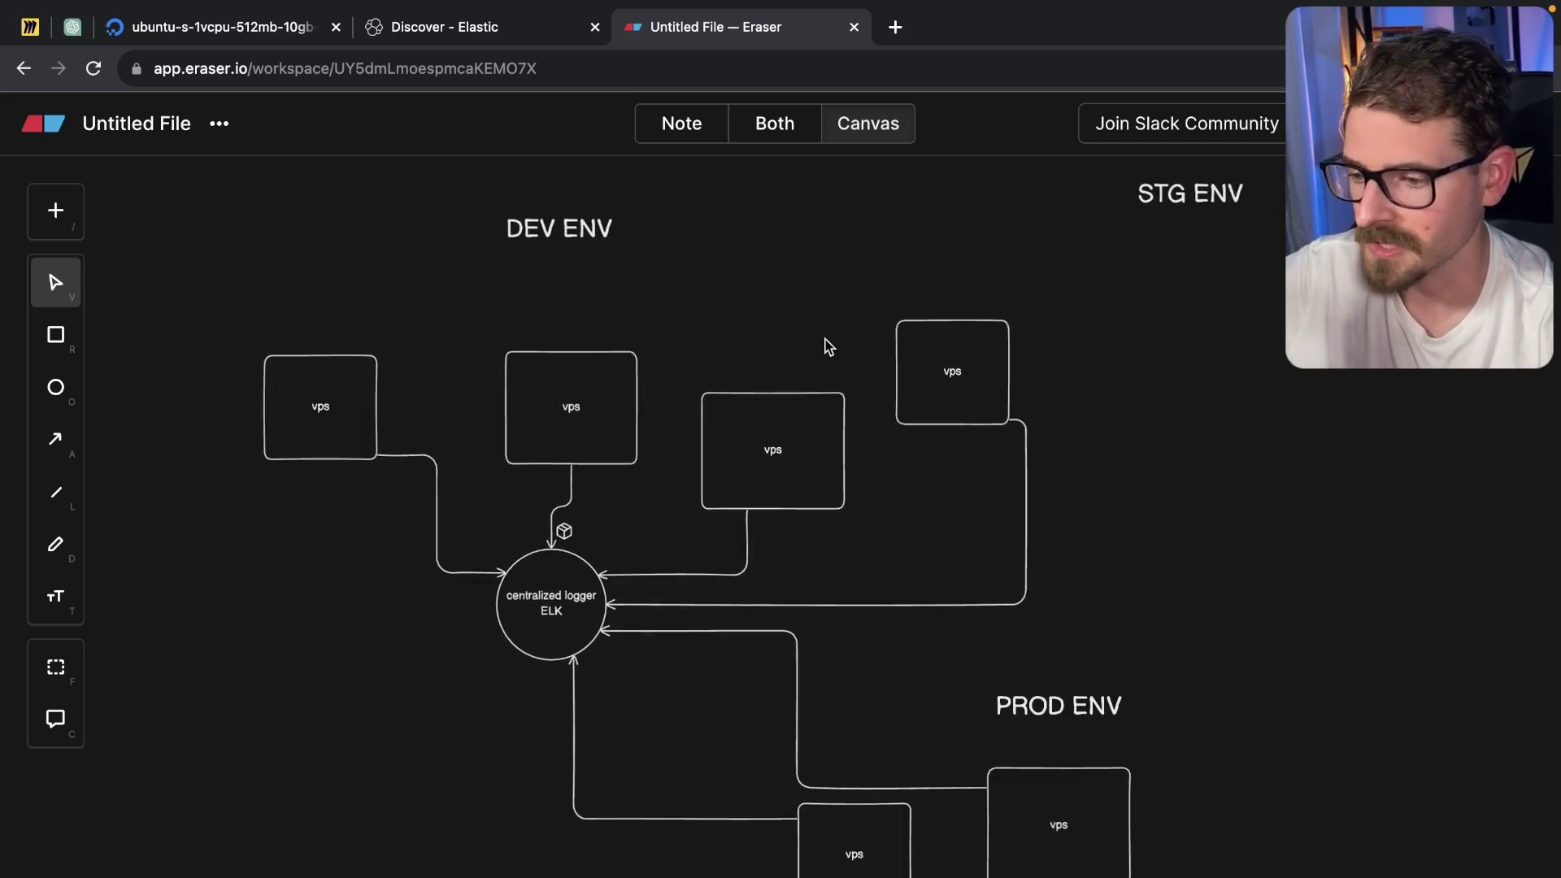
scroll(892, 317, "right", 2)
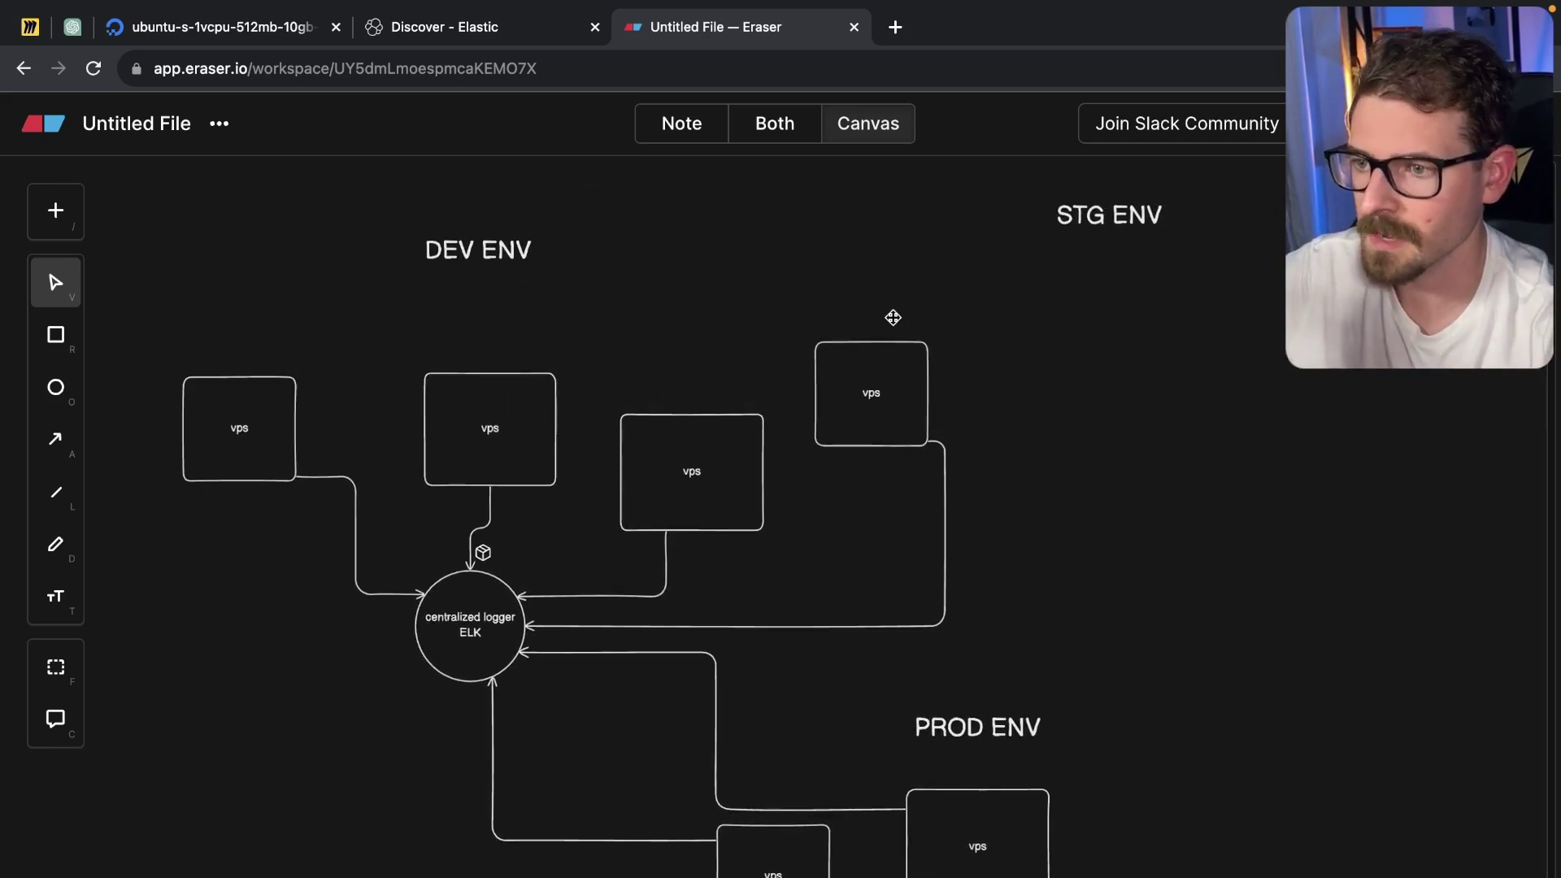
scroll(549, 505, "left", 3)
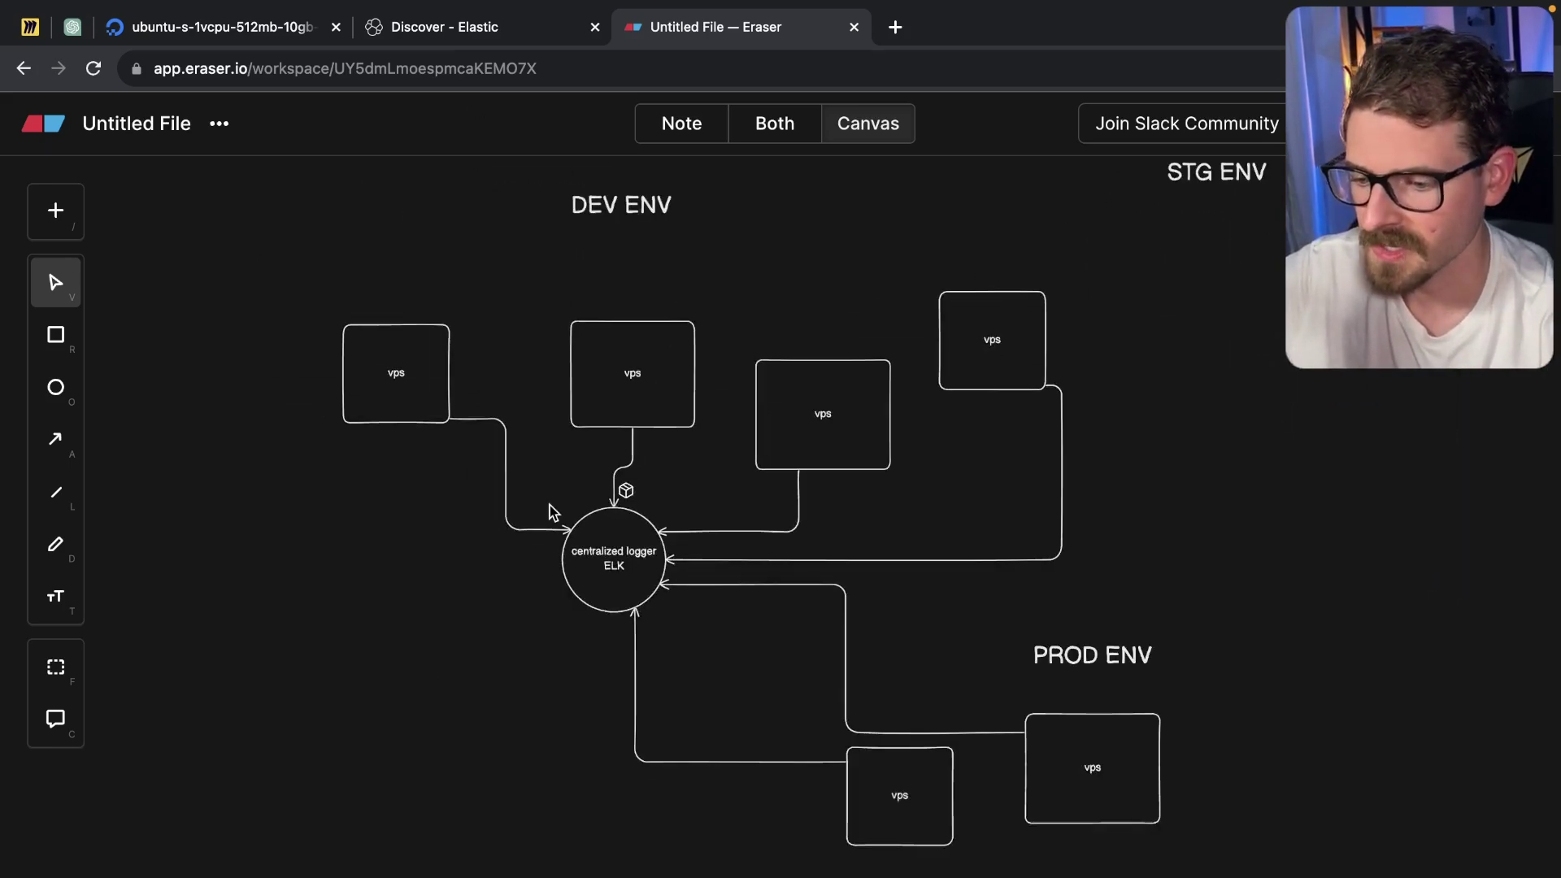
scroll(549, 504, "up", 5)
scroll(549, 505, "up", 1)
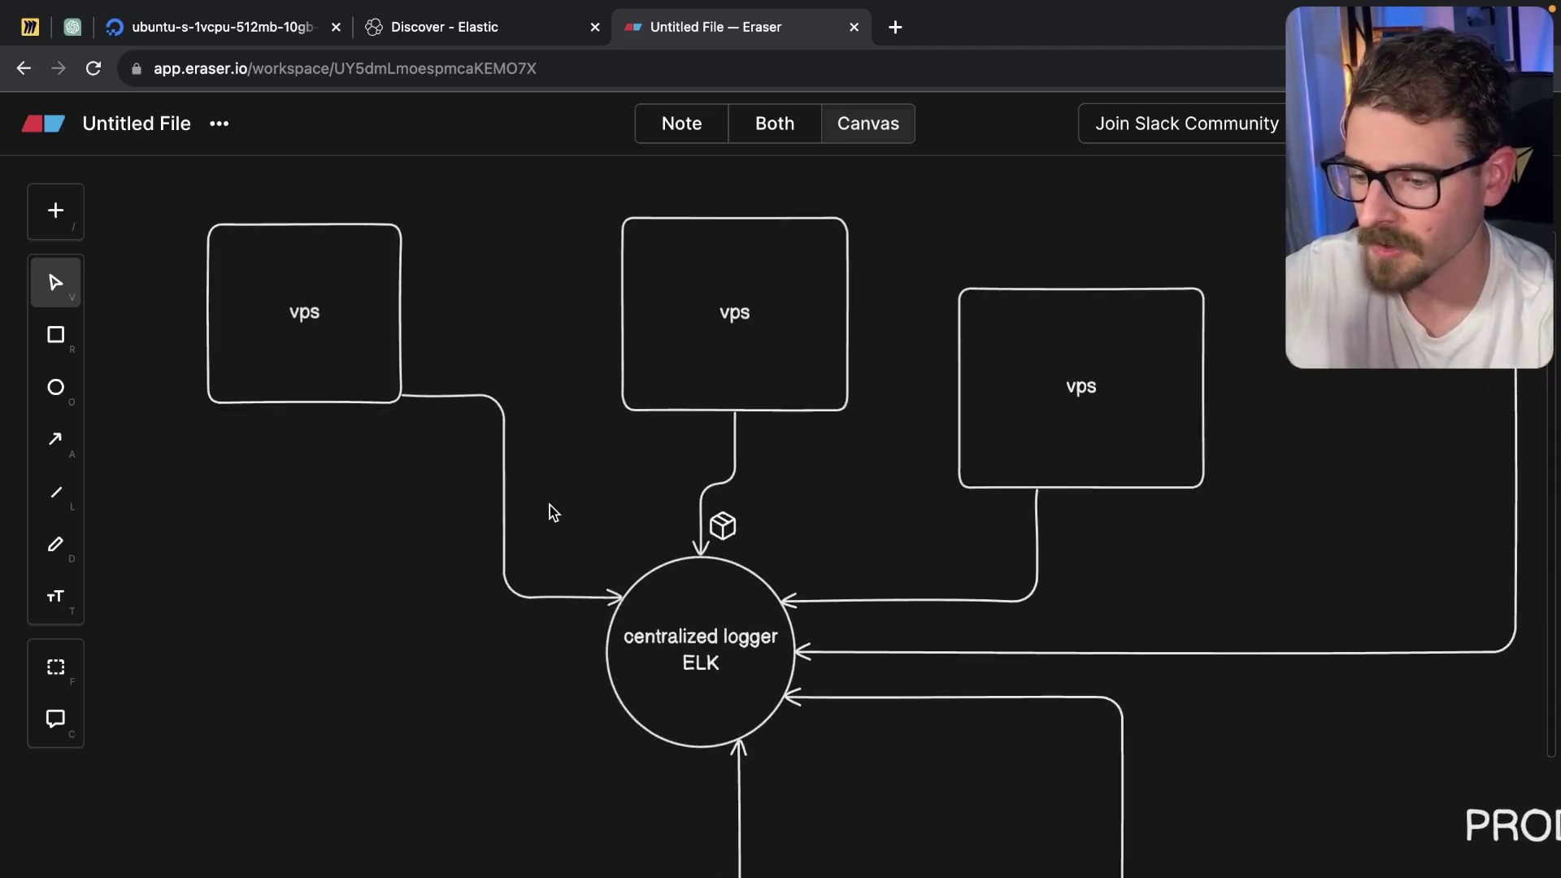
double_click(673, 358)
key("Escape")
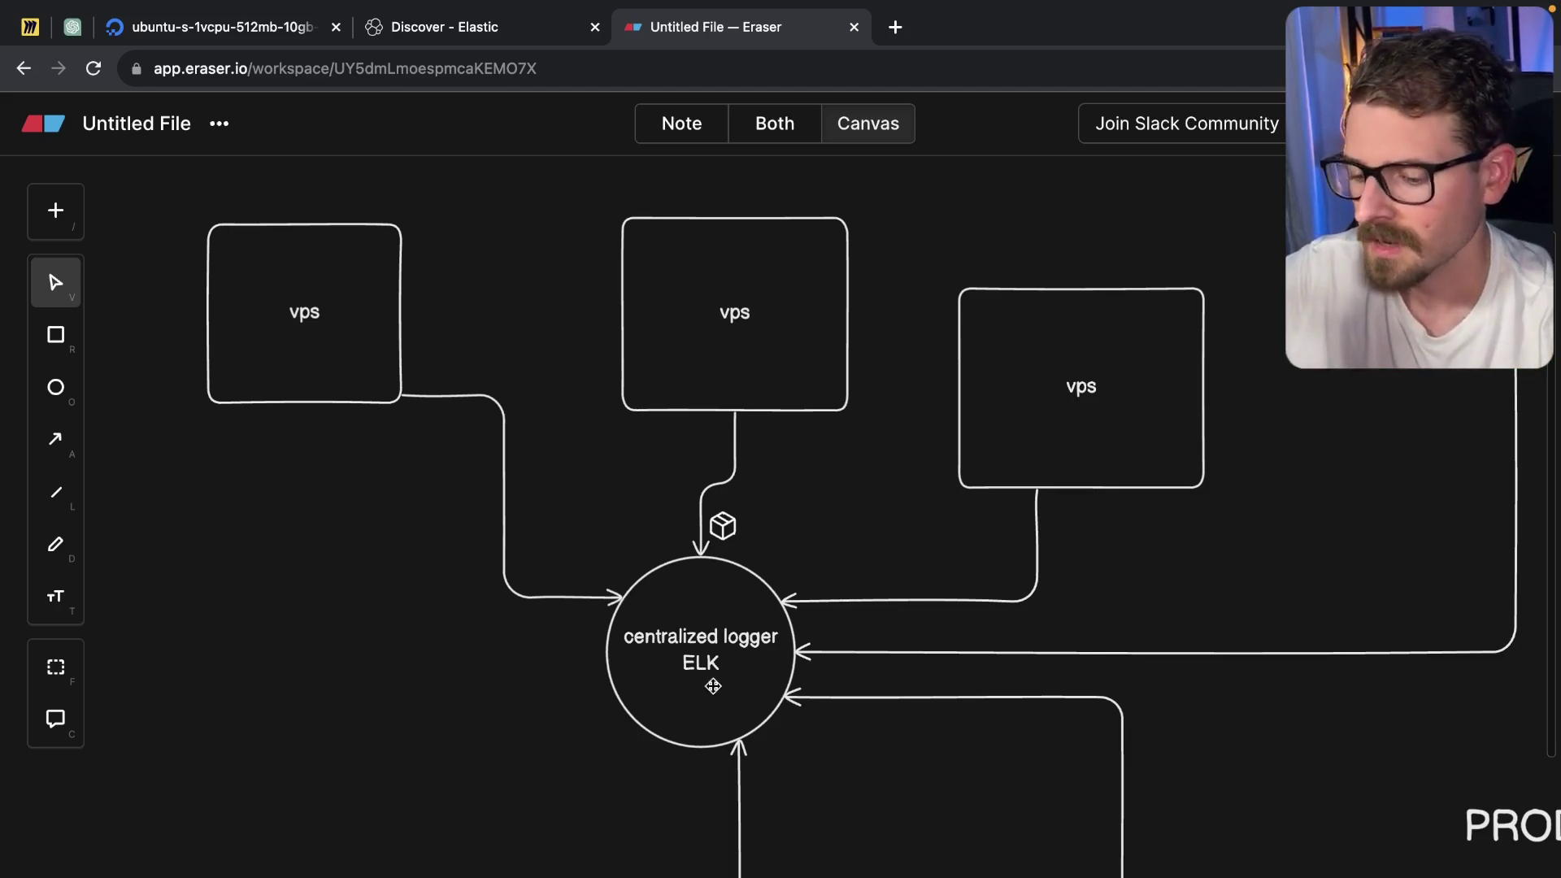
key("o")
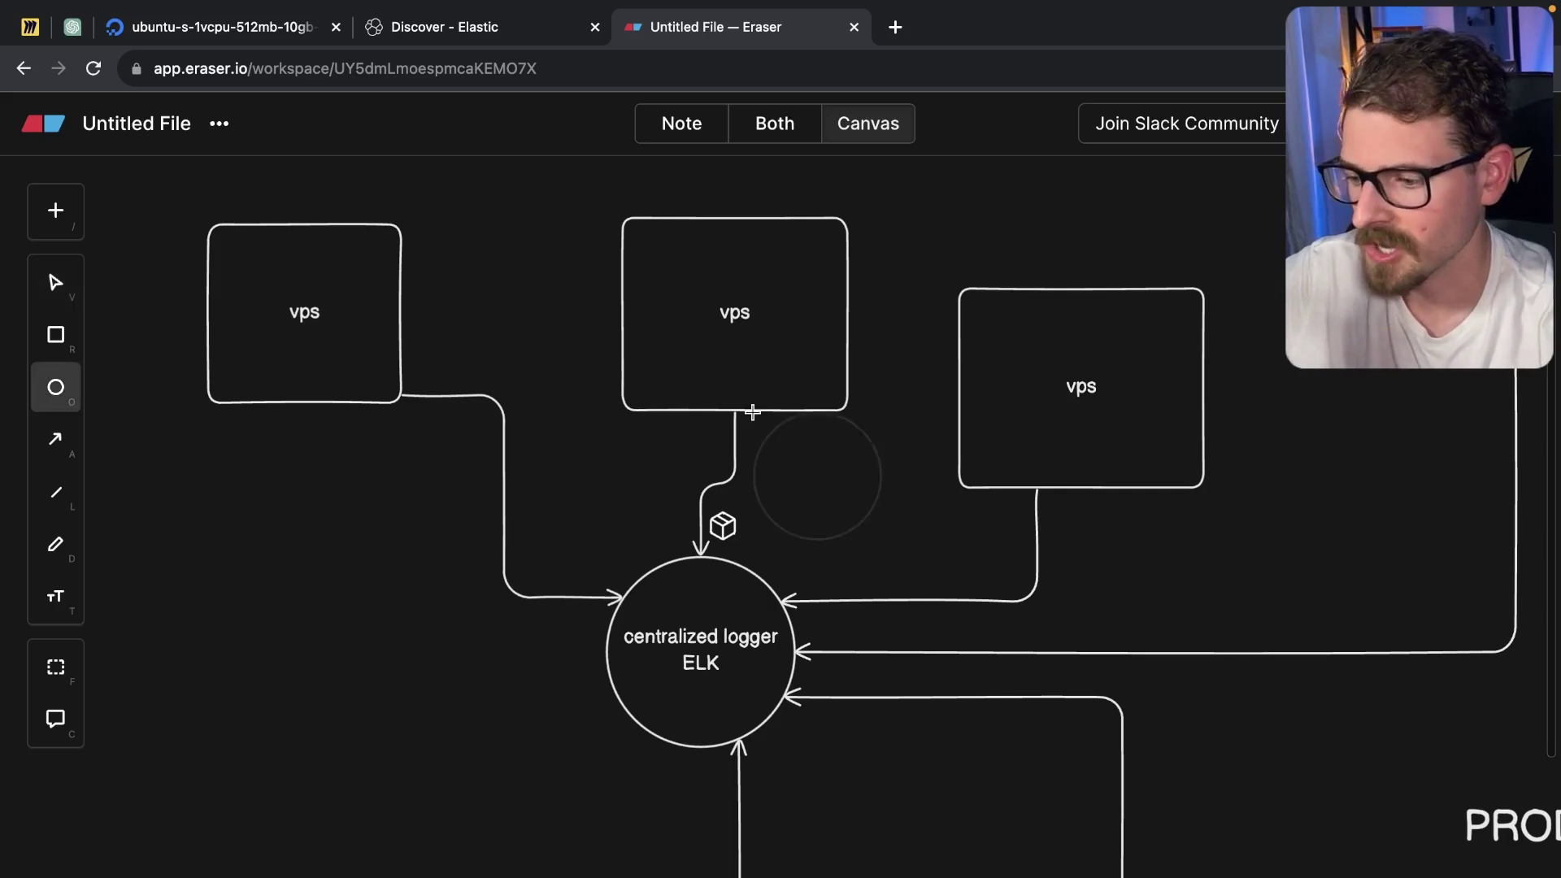
Draw a small circle and a log file box inside the vps boxes, joined by an arrow.
left_click_drag(634, 334, 1033, 459)
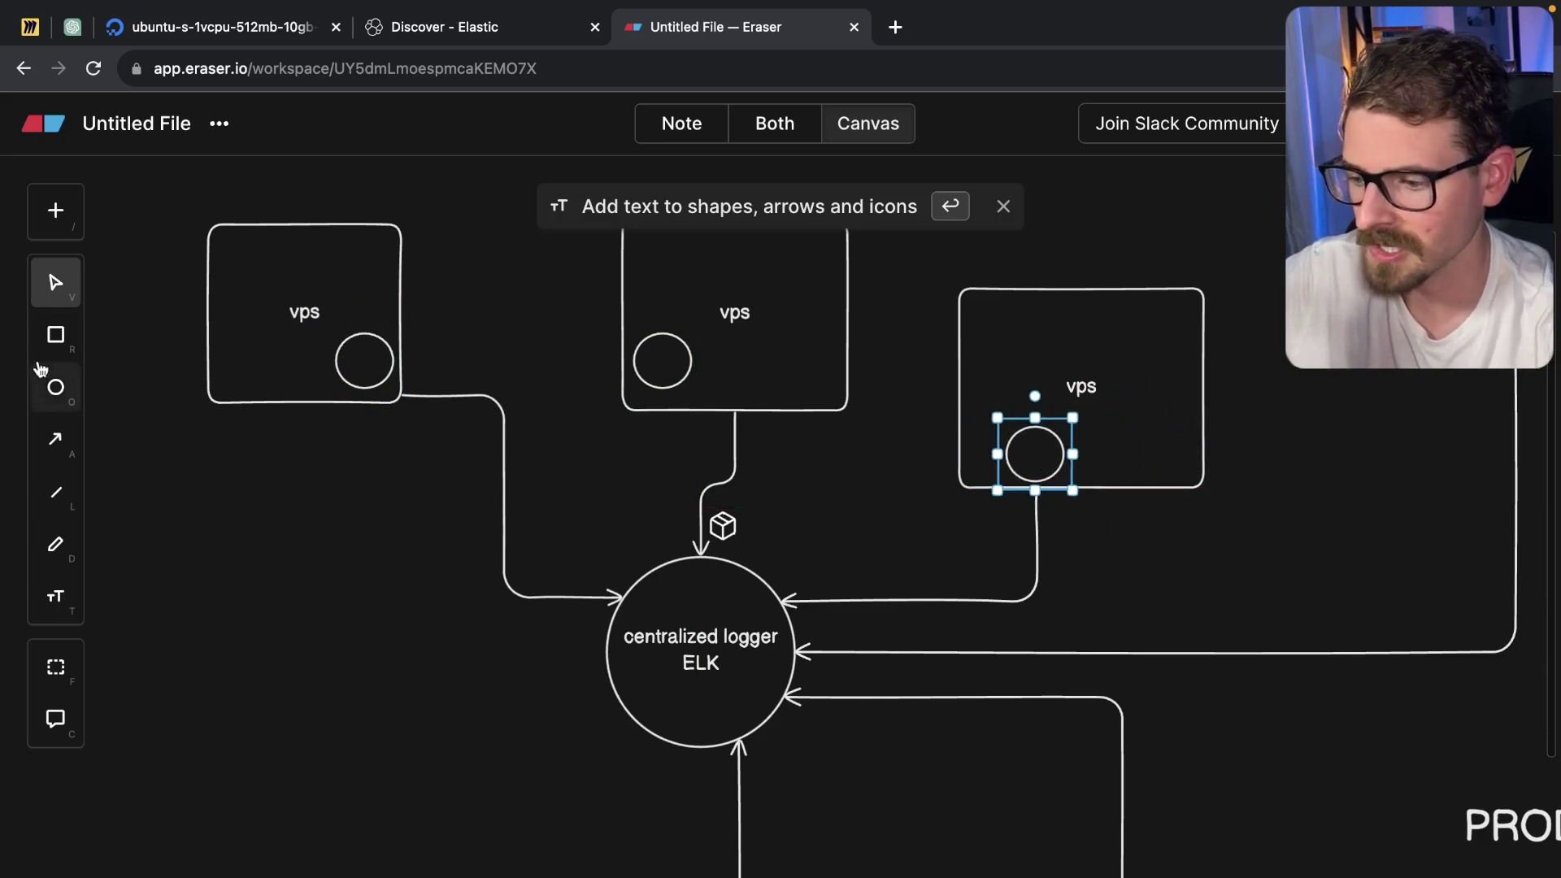
left_click(55, 334)
left_click_drag(1131, 373, 1186, 439)
left_click_drag(1152, 429, 1054, 460)
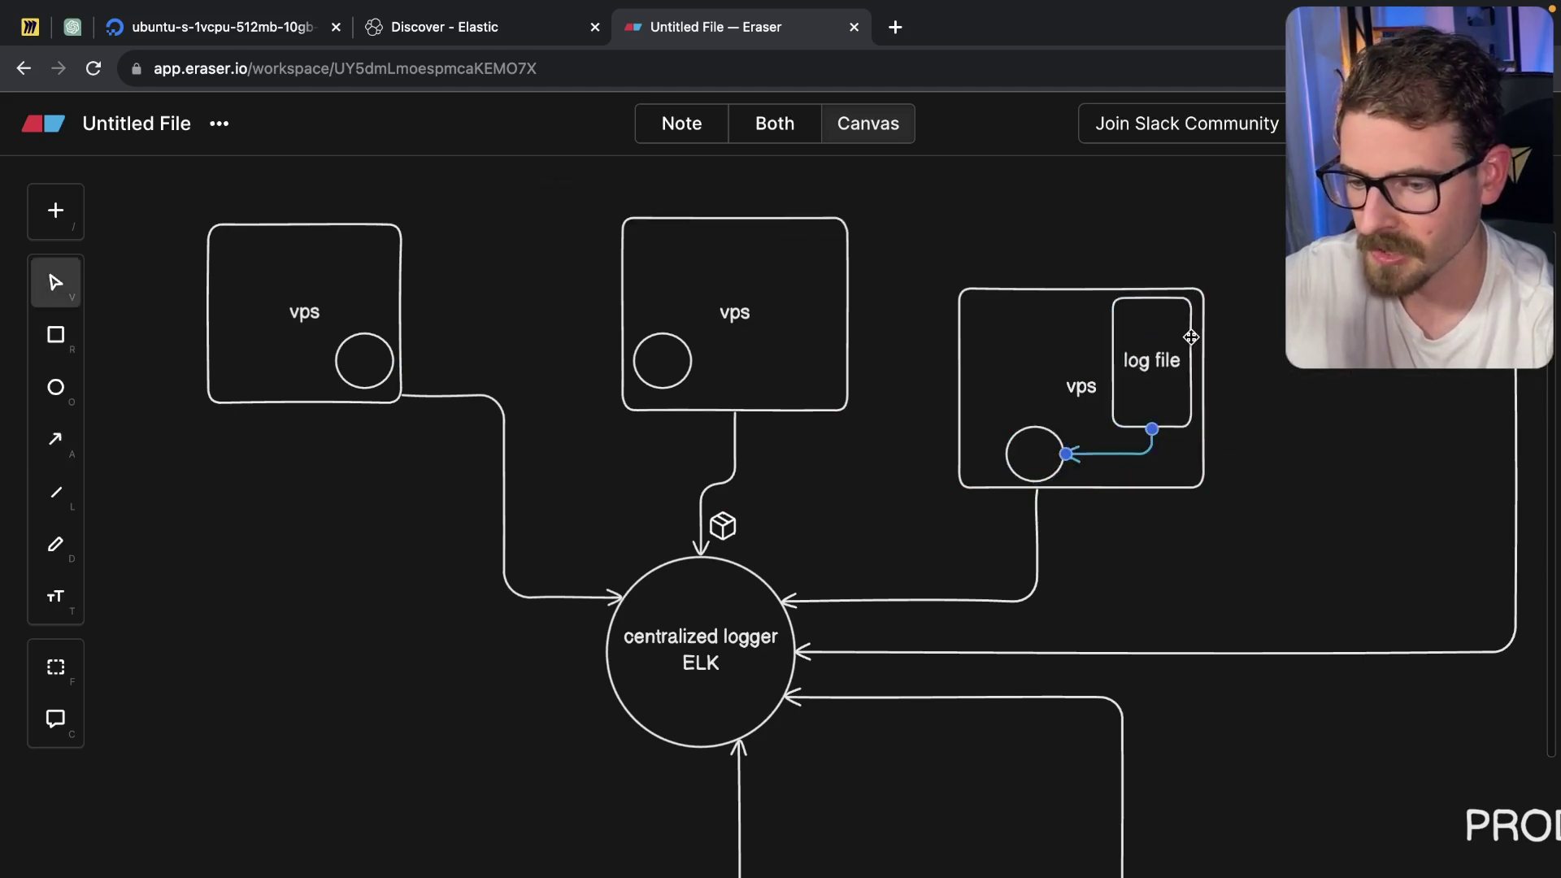
Label the small circle 'log stash' and nudge it slightly lower inside its vps box.
left_click(1035, 457)
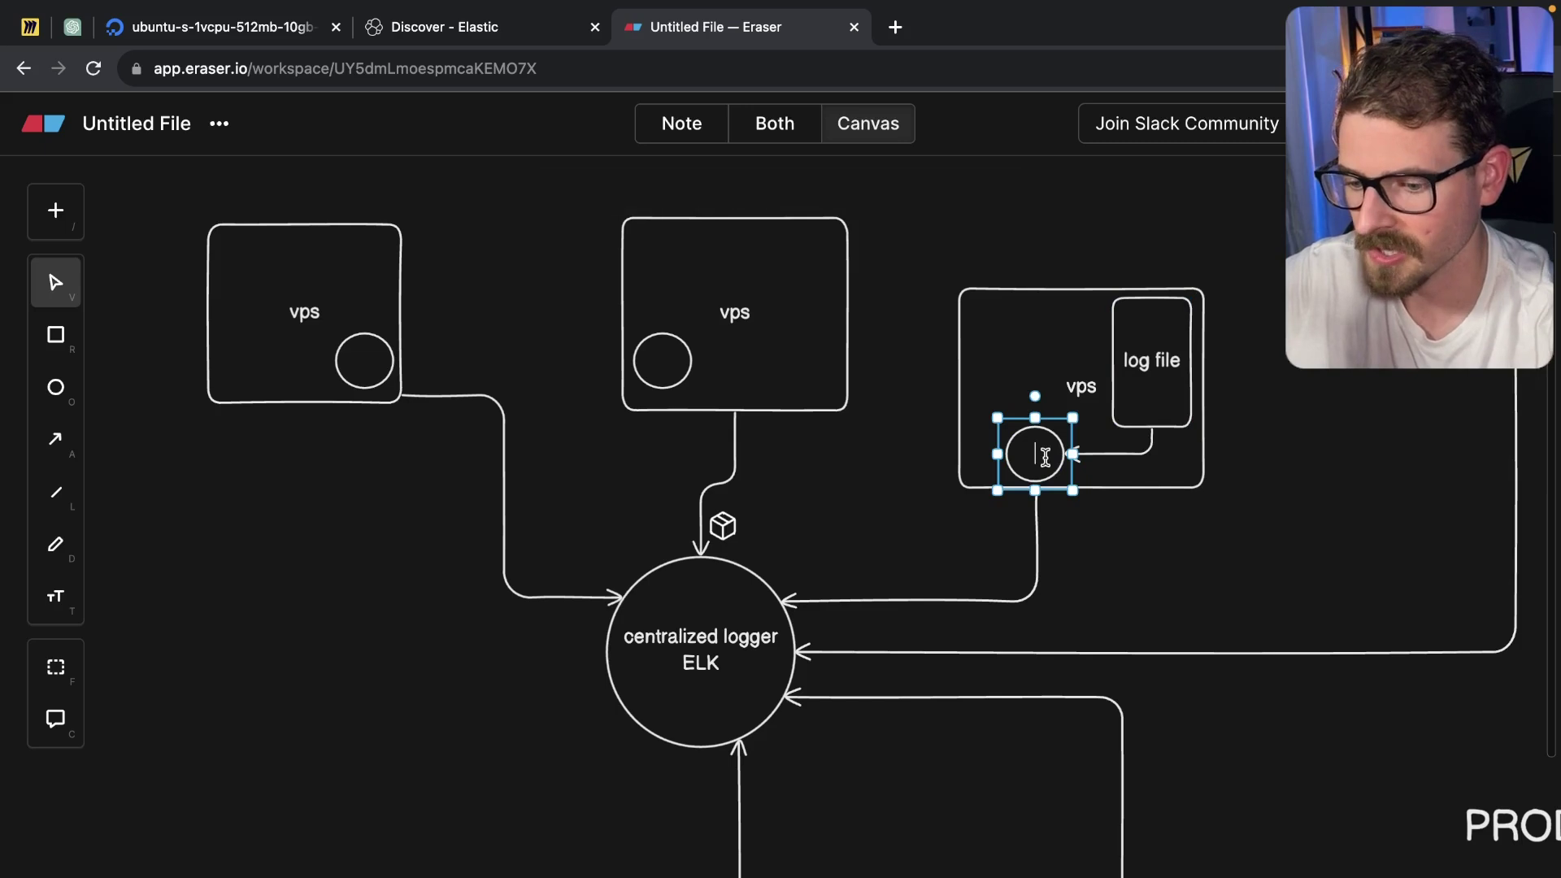
type("log stash")
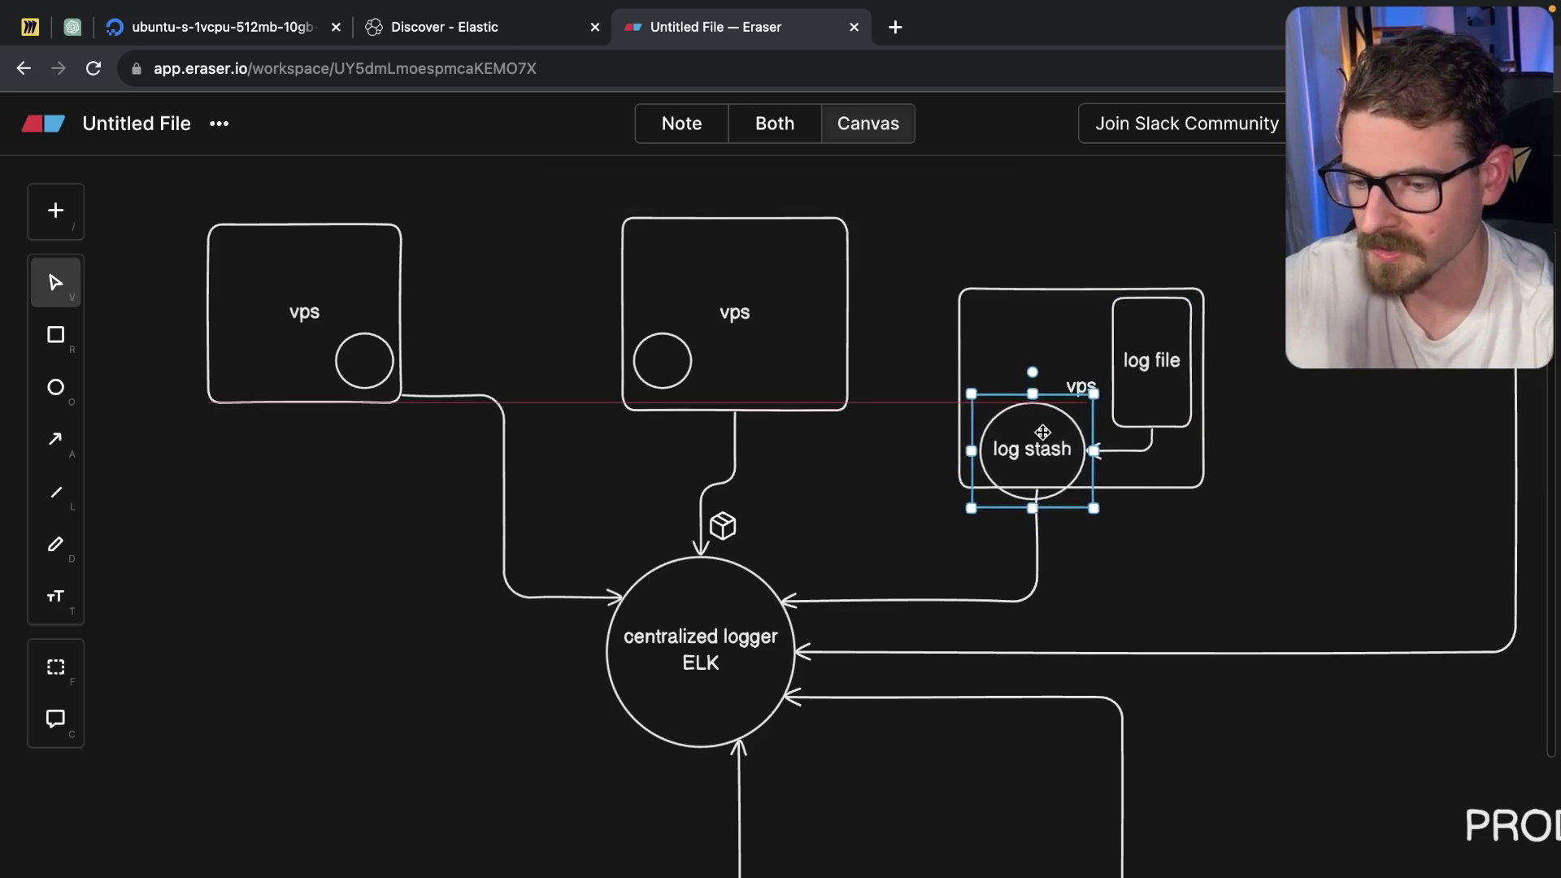
left_click_drag(1042, 431, 1047, 438)
left_click(1142, 551)
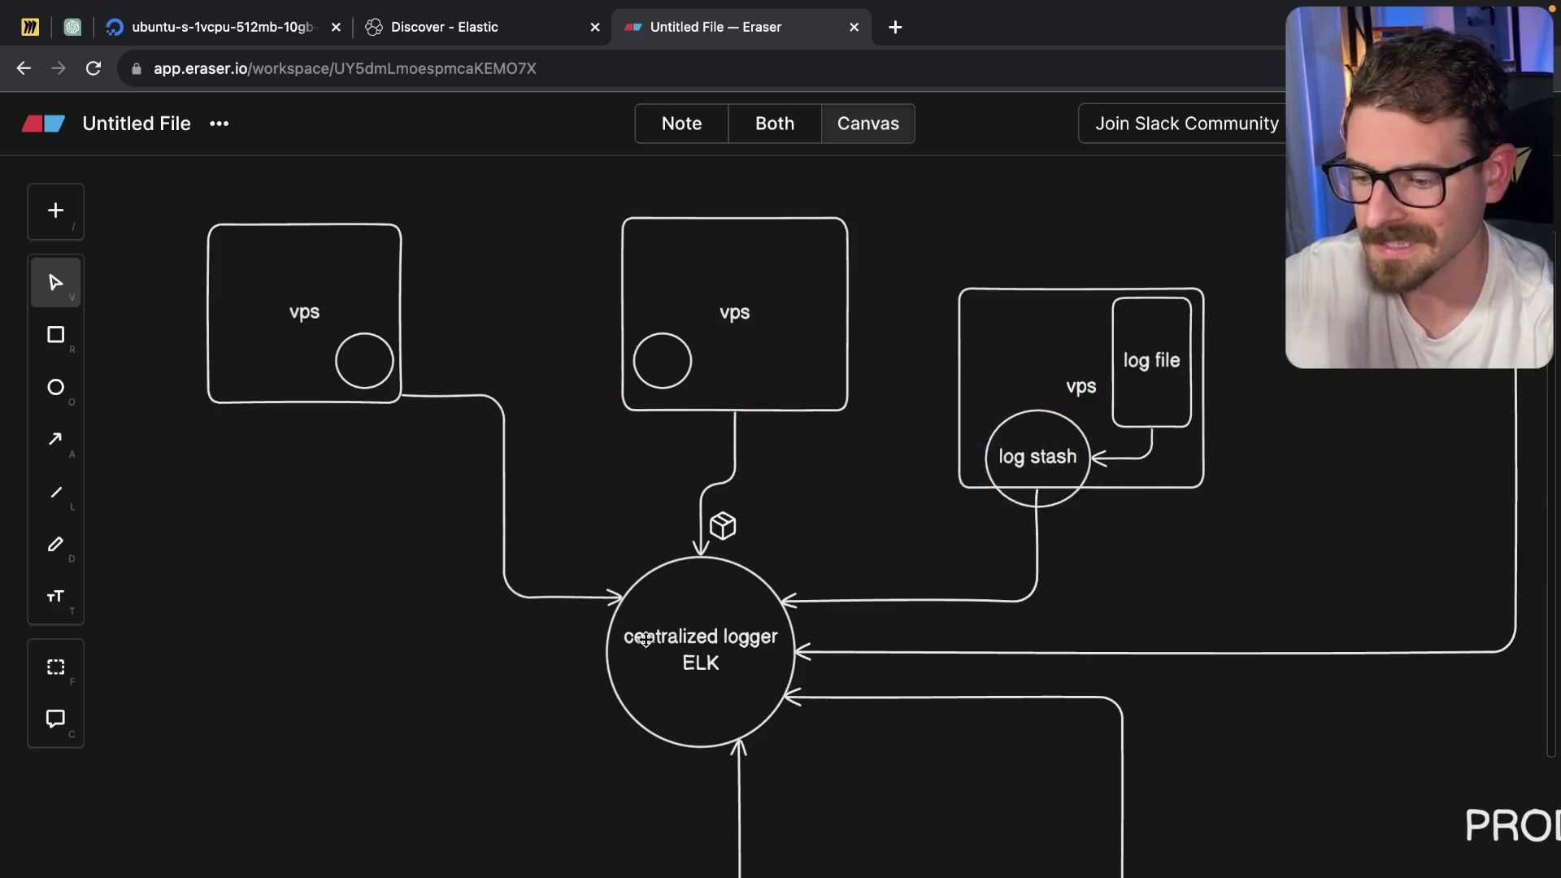
Switch to the Kibana Discover tab showing 15 logstash* hits.
scroll(748, 644, "right", 2)
scroll(868, 565, "down", 3)
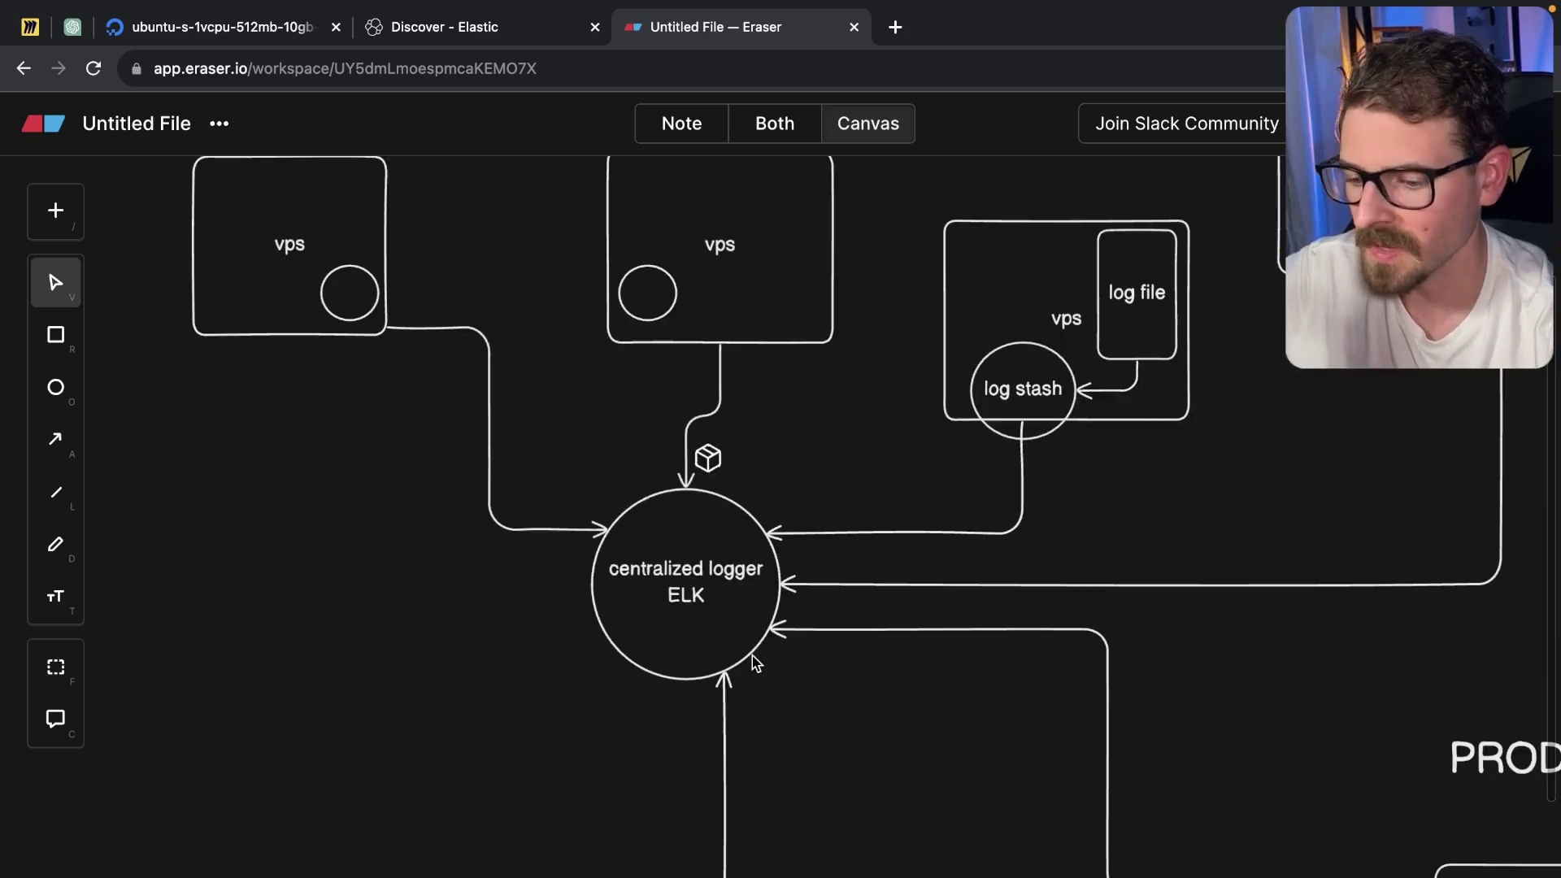
scroll(686, 592, "up", 3)
scroll(697, 599, "down", 3)
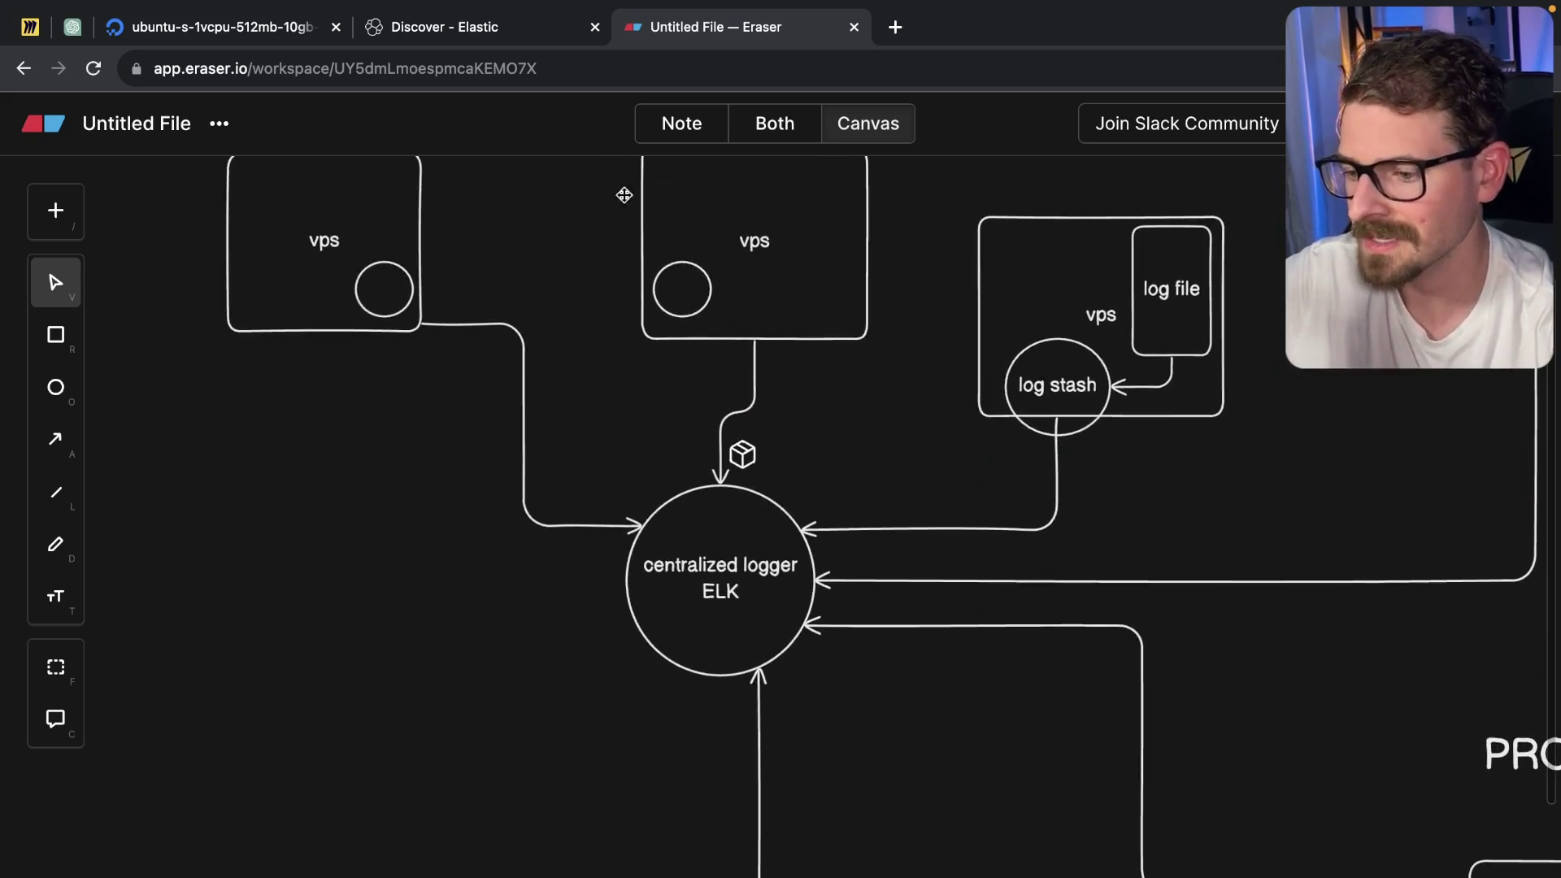
left_click(478, 38)
scroll(681, 353, "up", 3)
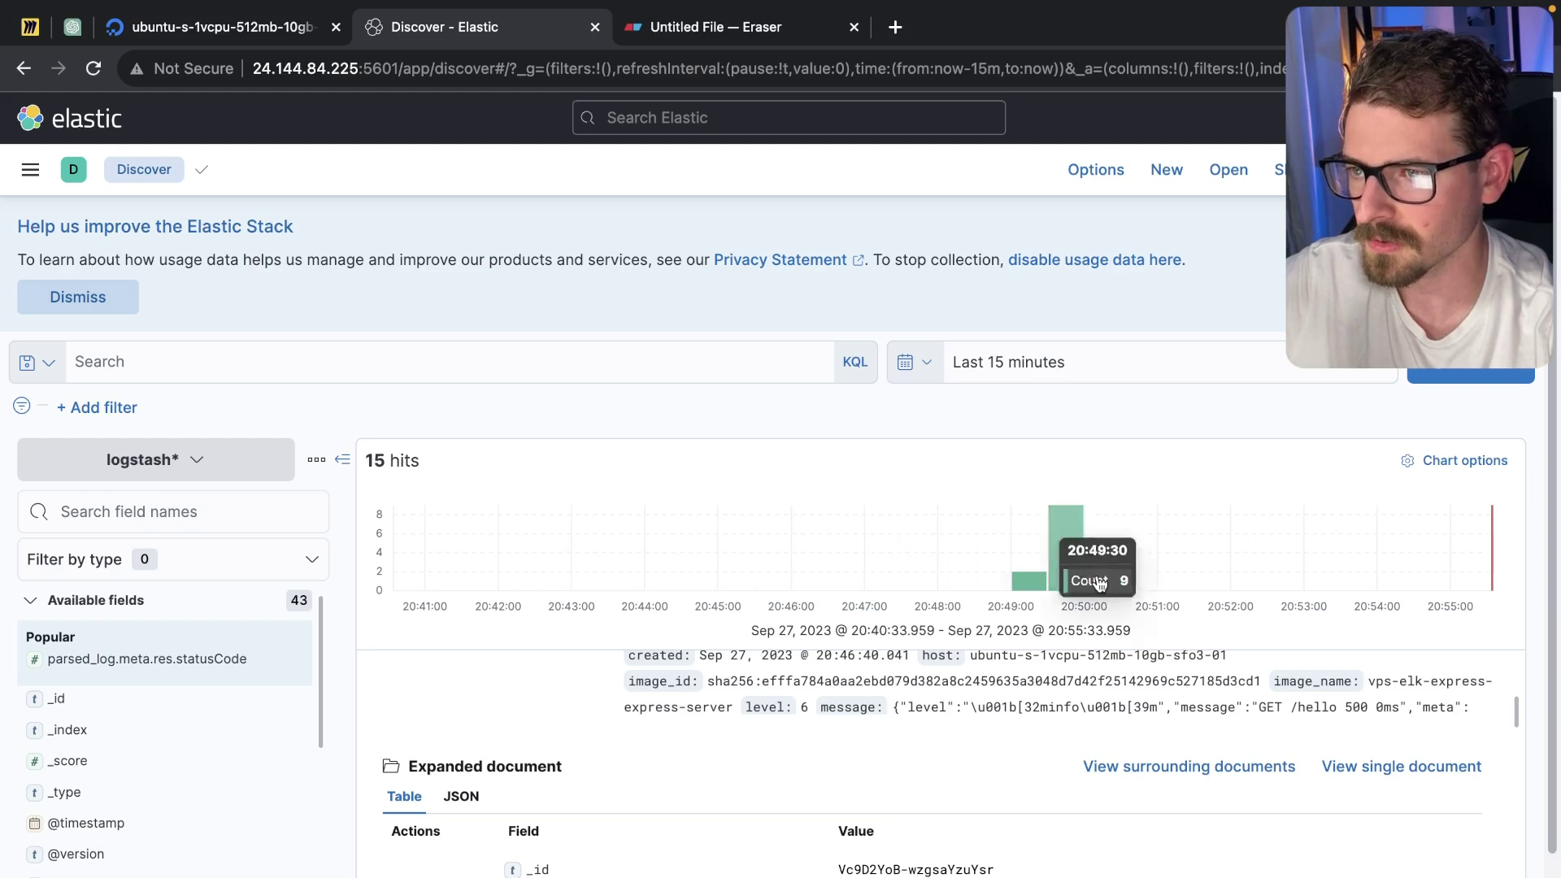
Expand the newest log entry, a GET /bye request with status 304, and scroll through its fields.
scroll(813, 715, "up", 3)
left_click(375, 715)
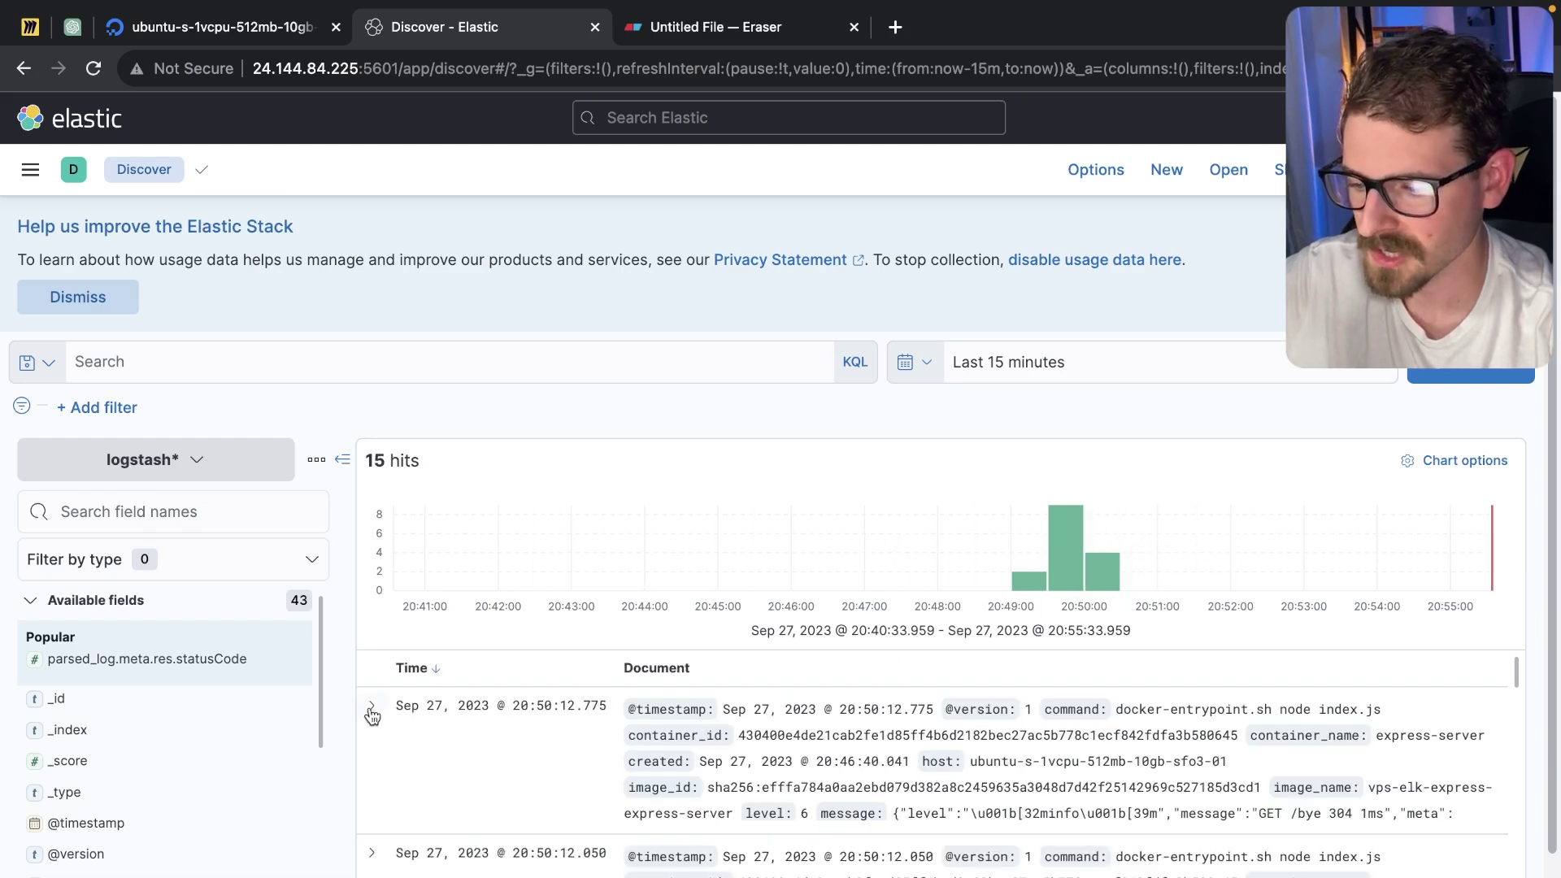
scroll(841, 746, "down", 3)
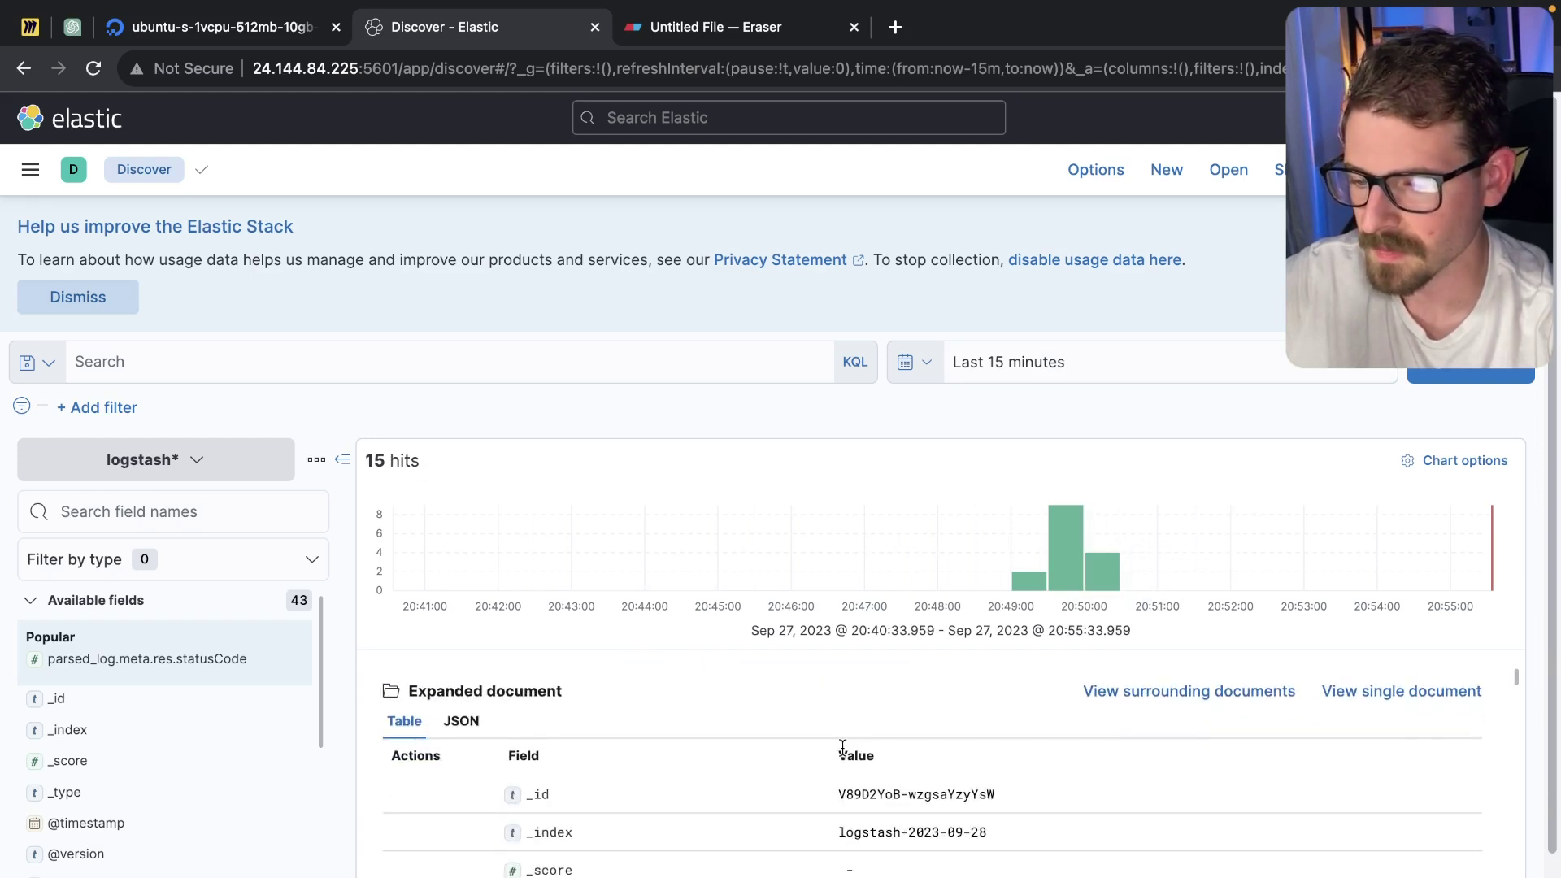
scroll(842, 746, "down", 3)
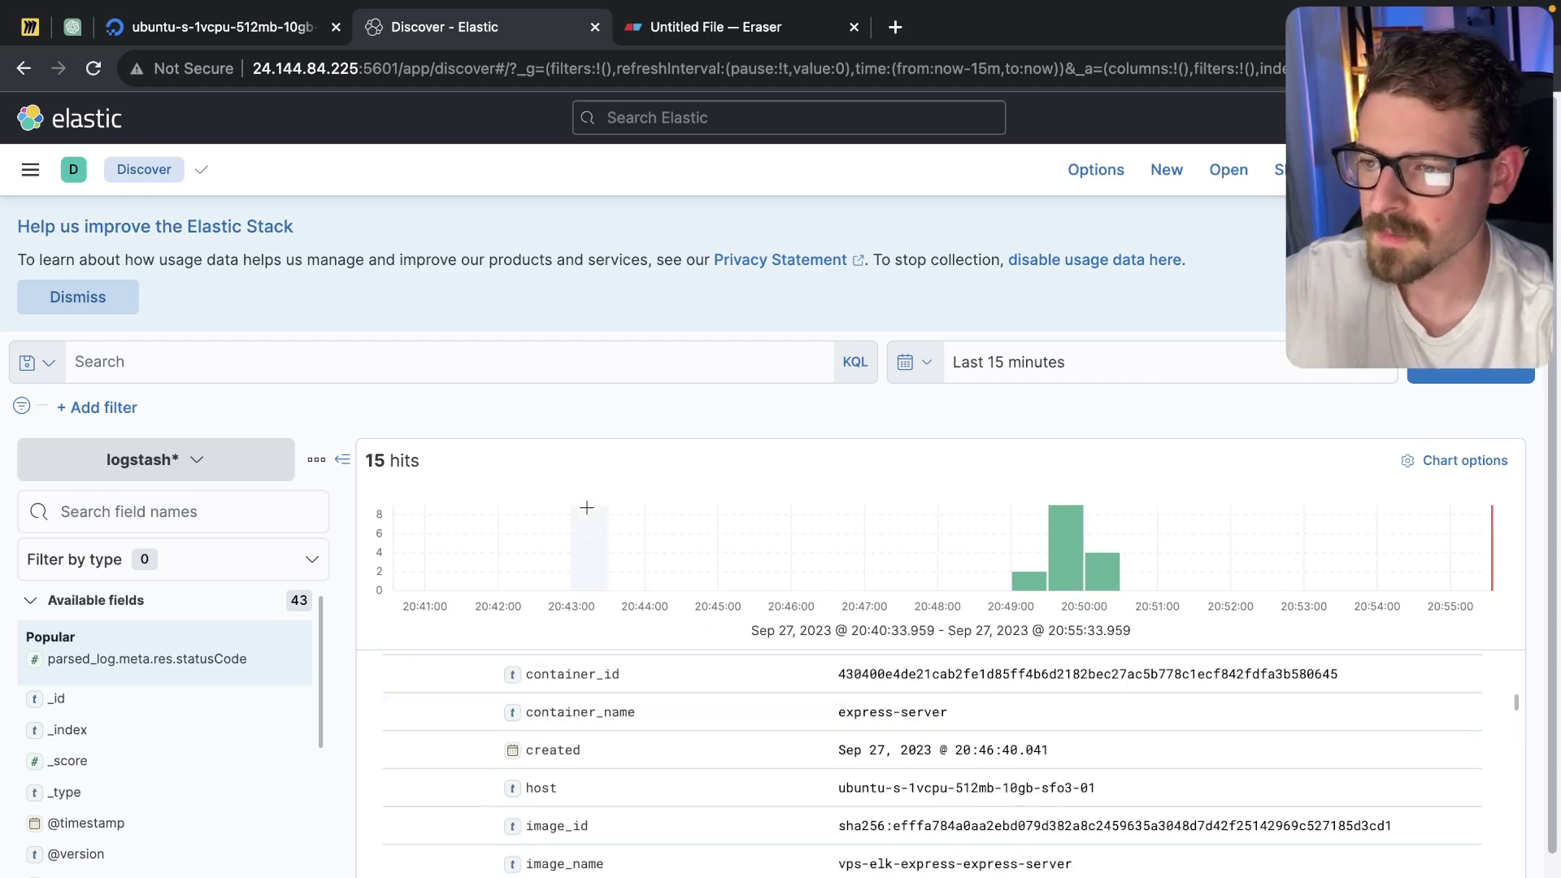
scroll(572, 613, "down", 3)
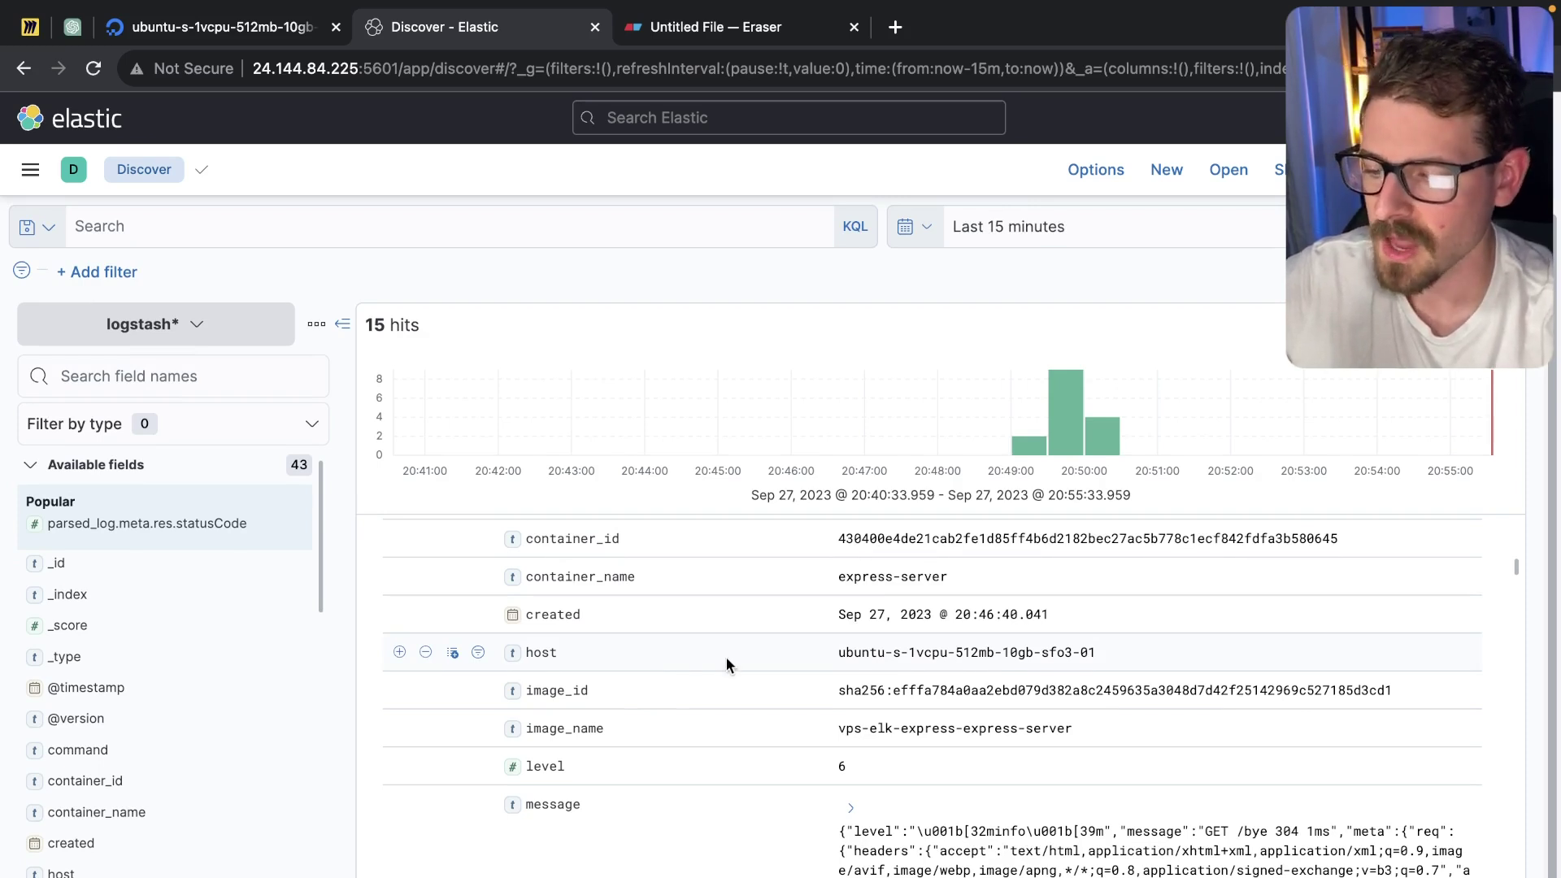
scroll(726, 657, "down", 1)
scroll(725, 657, "up", 1)
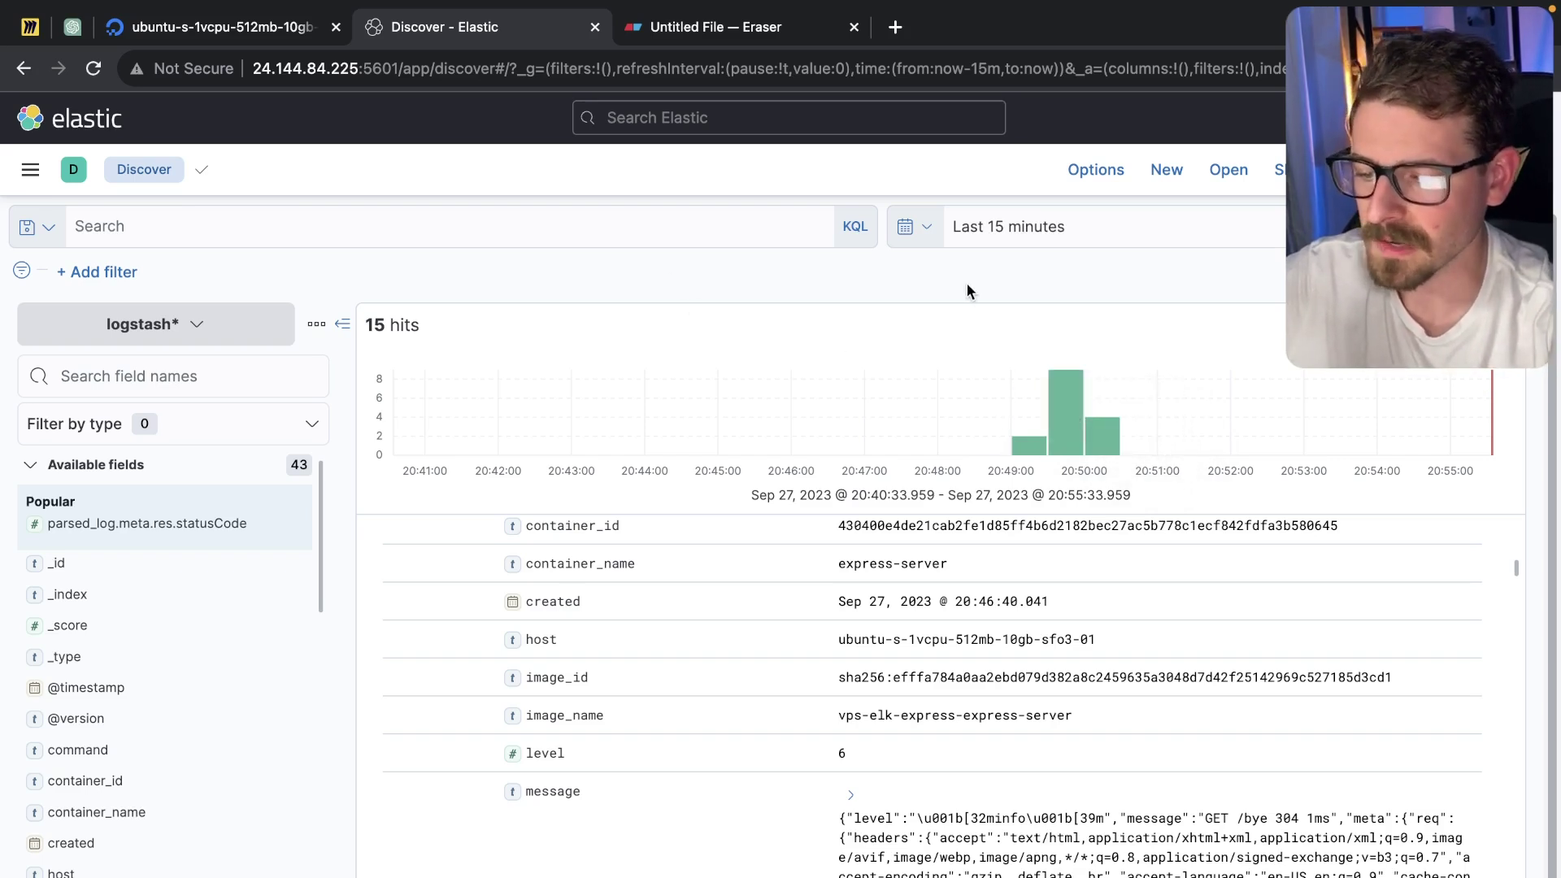
scroll(993, 727, "down", 15)
scroll(996, 736, "down", 5)
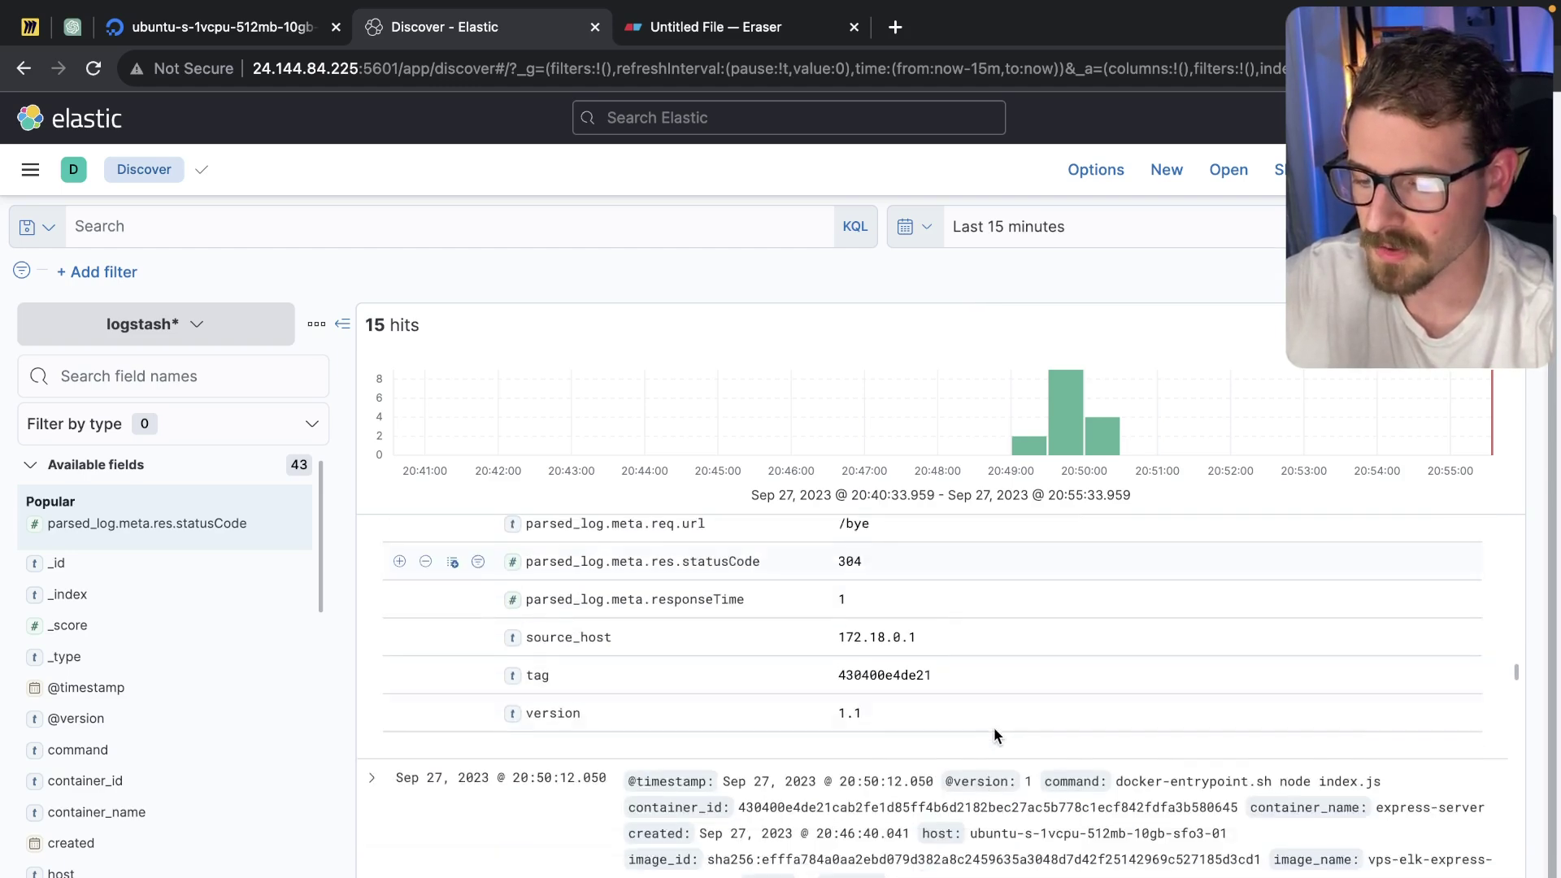
scroll(996, 736, "up", 3)
scroll(996, 736, "down", 4)
scroll(993, 726, "up", 10)
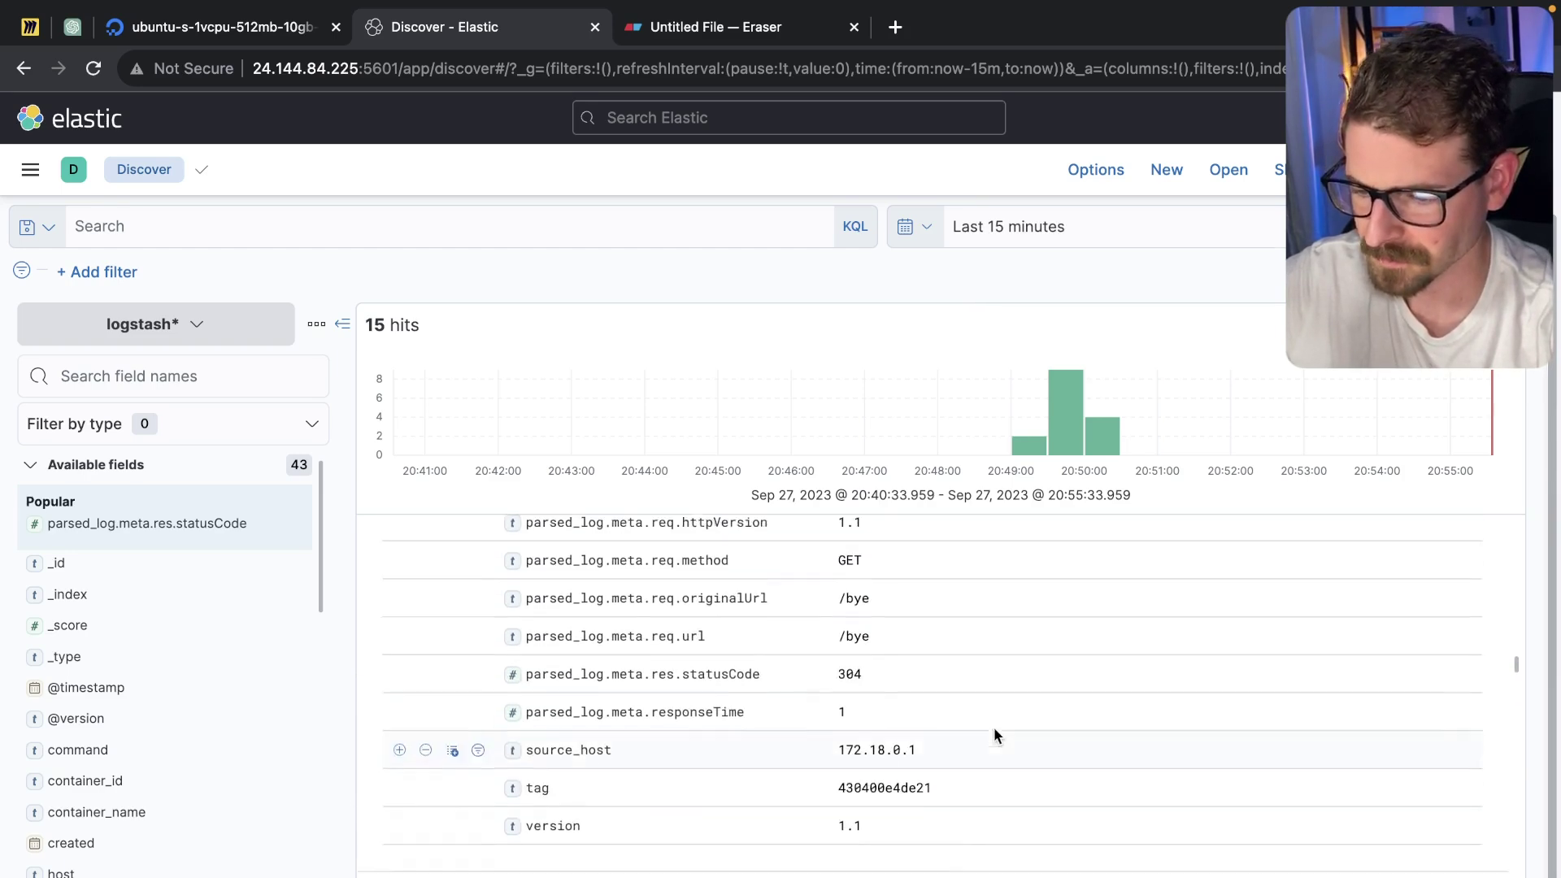
Find the statusCode 500 value on the page and filter the logs to it, leaving 2 hits.
scroll(994, 734, "up", 2)
key("super+f")
type("500")
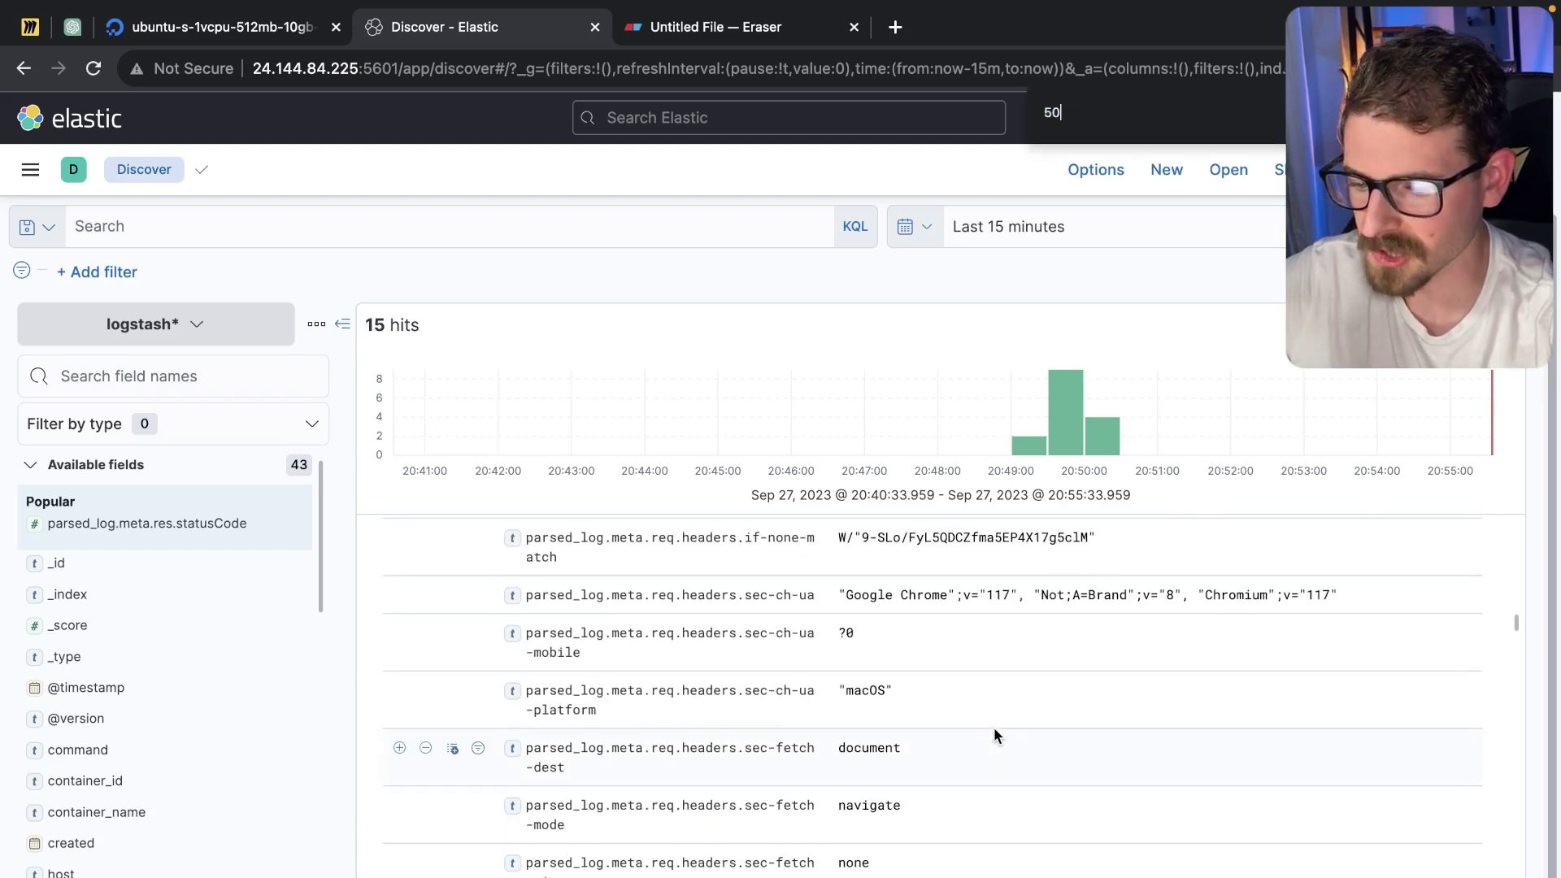
key("Return")
key("Return")
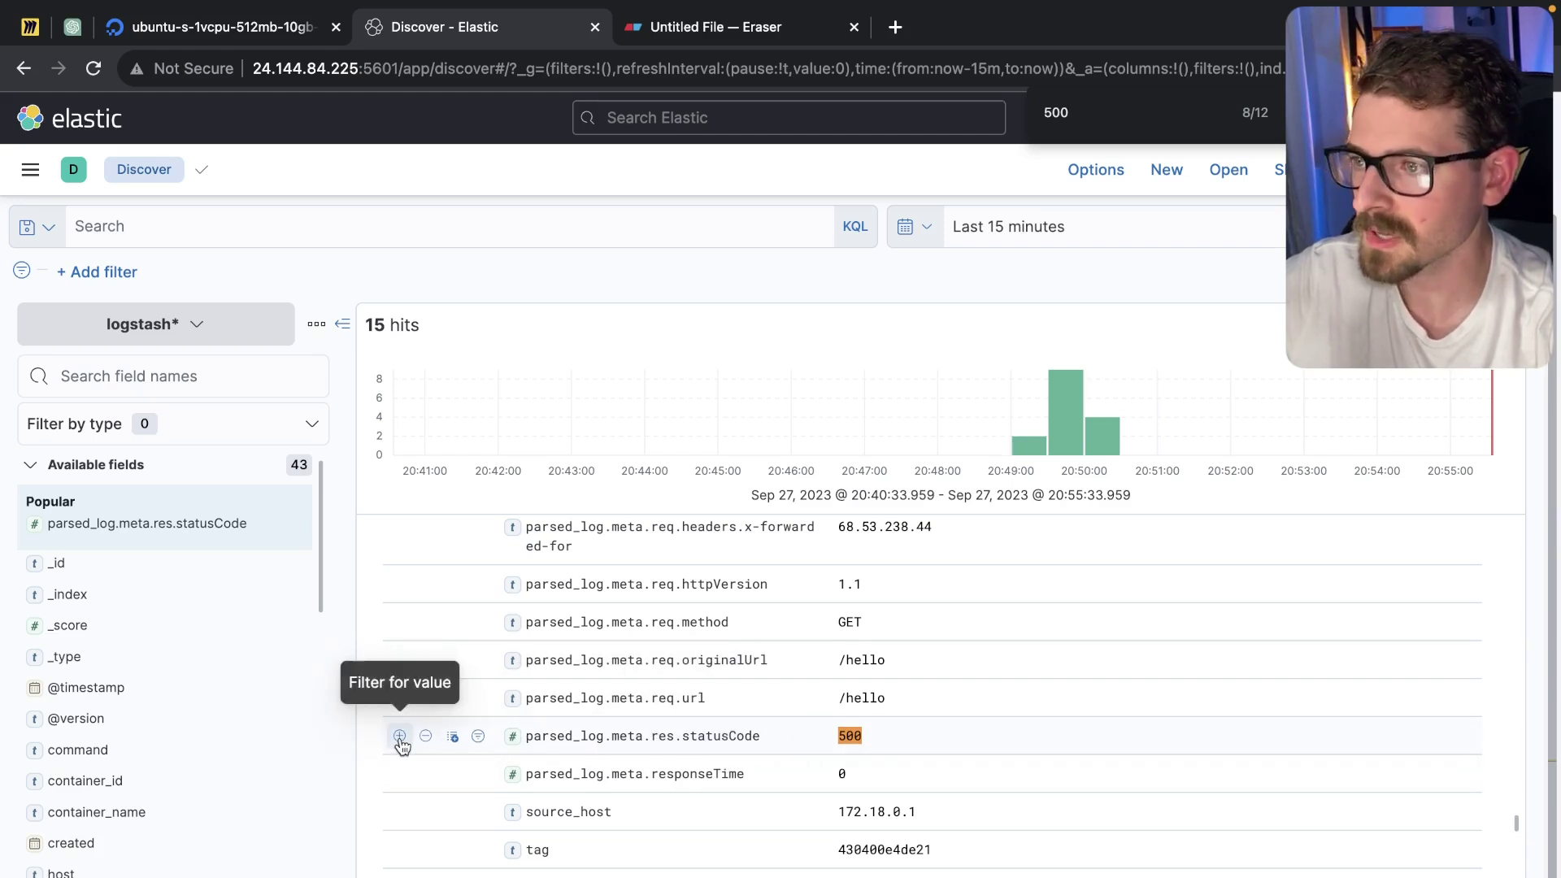
left_click(399, 737)
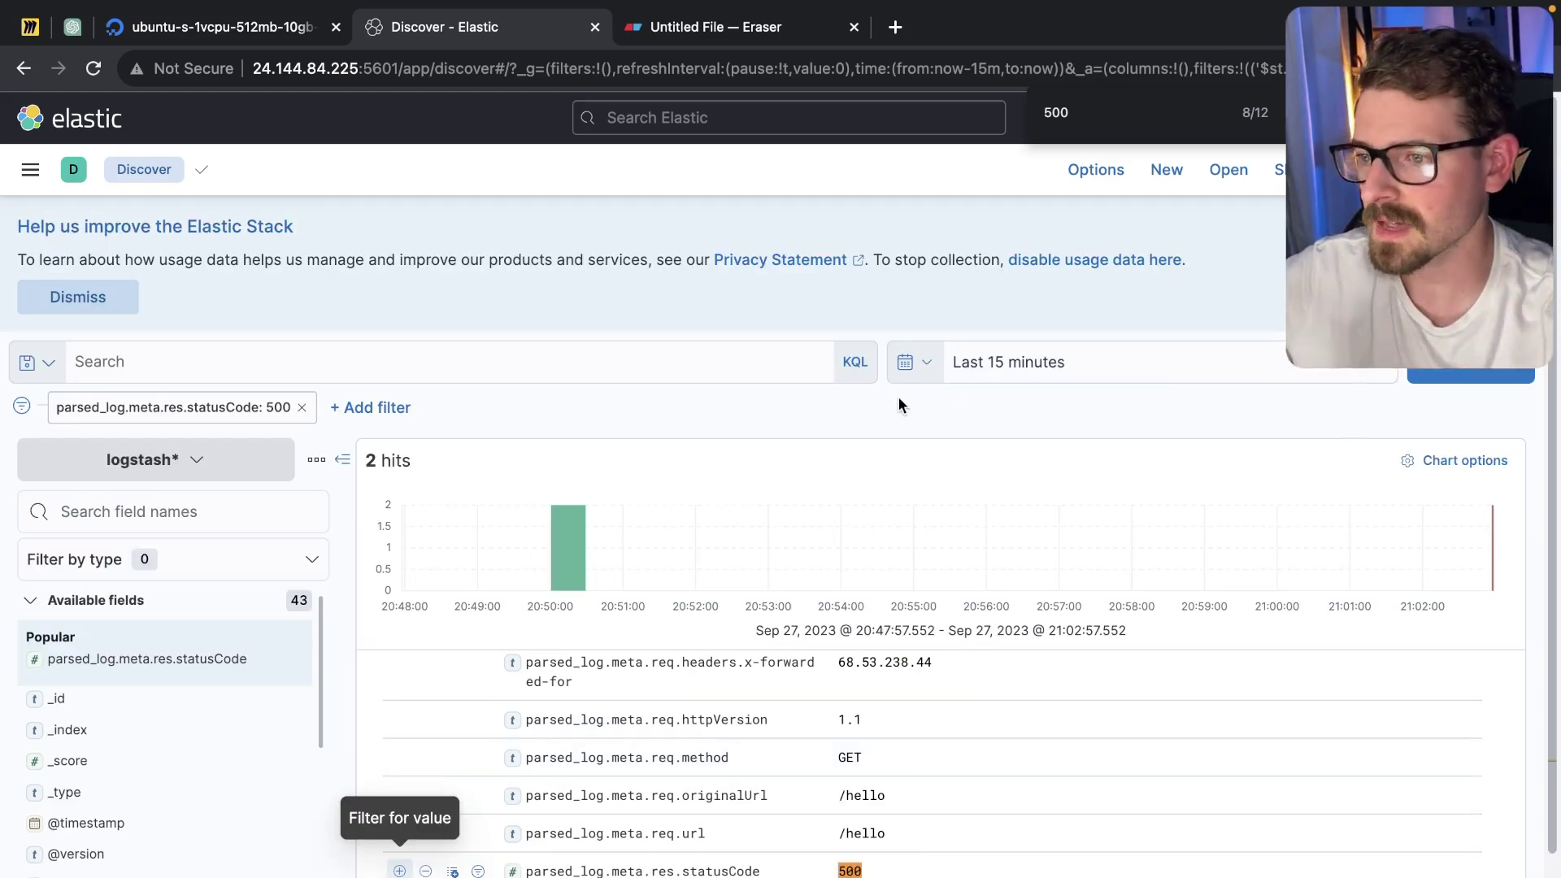
Remove the status code 500 filter to return to all 15 hits.
scroll(852, 777, "up", 1)
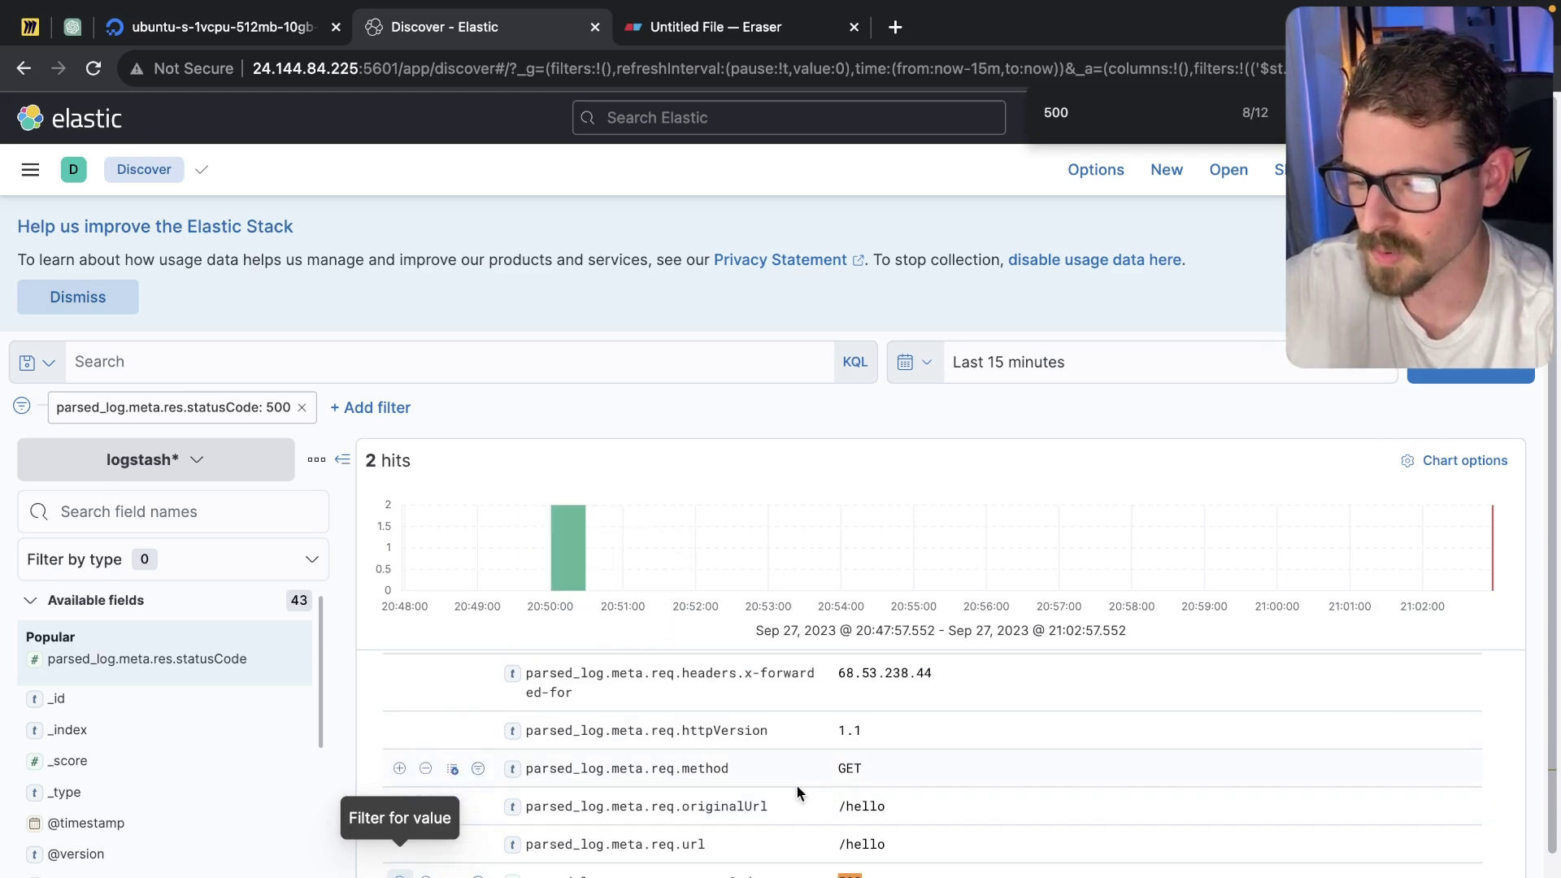
scroll(439, 756, "up", 5)
left_click(300, 407)
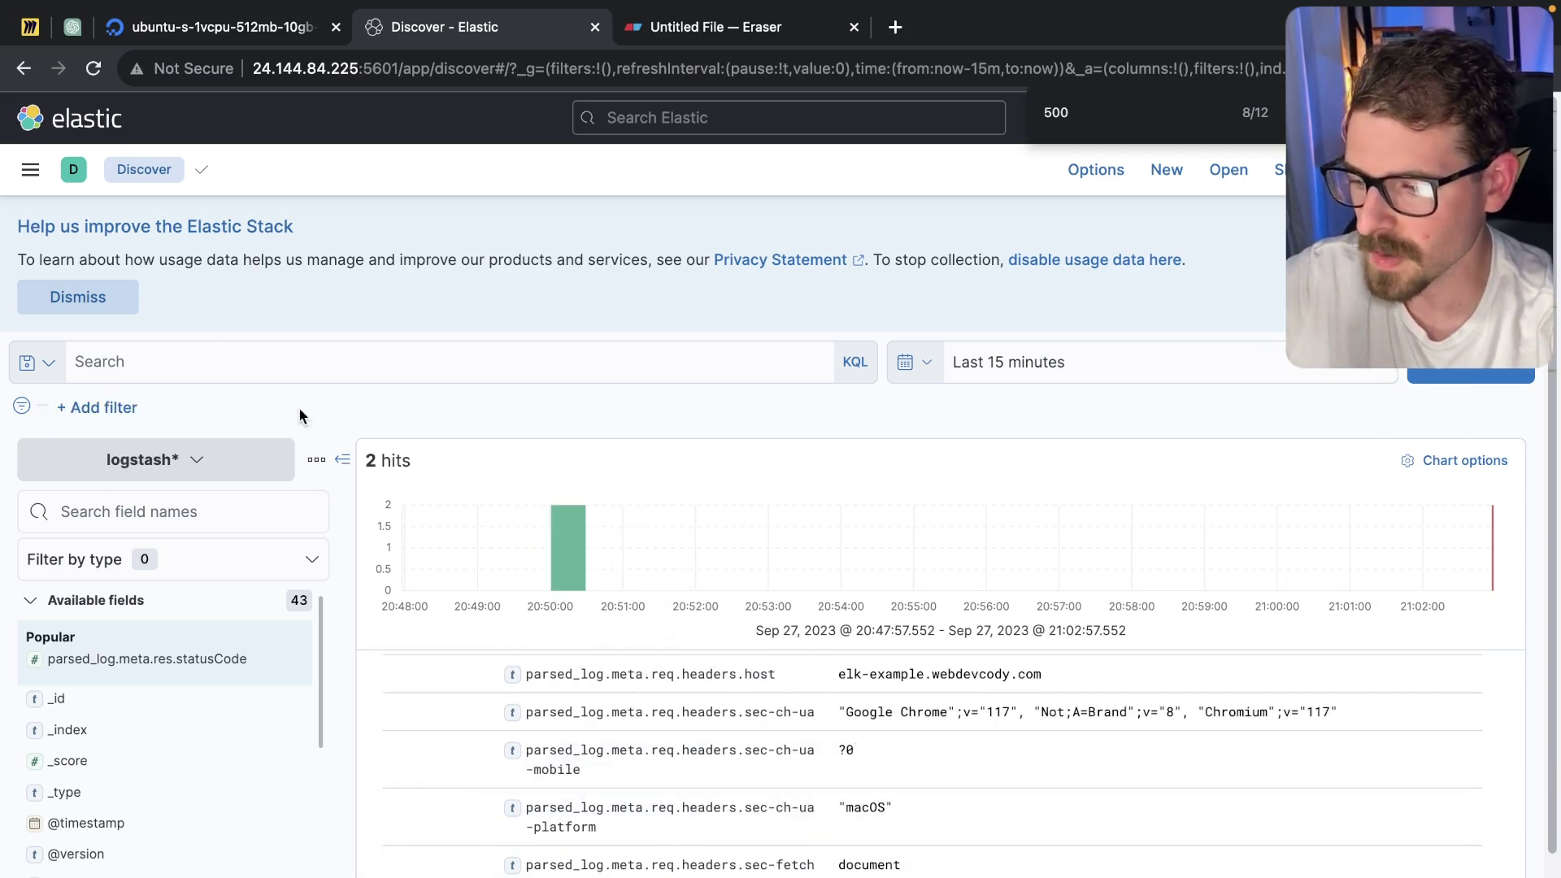
Search the logs for "/hello", narrowing them to 2 hits.
left_click(306, 362)
type("\"/hel")
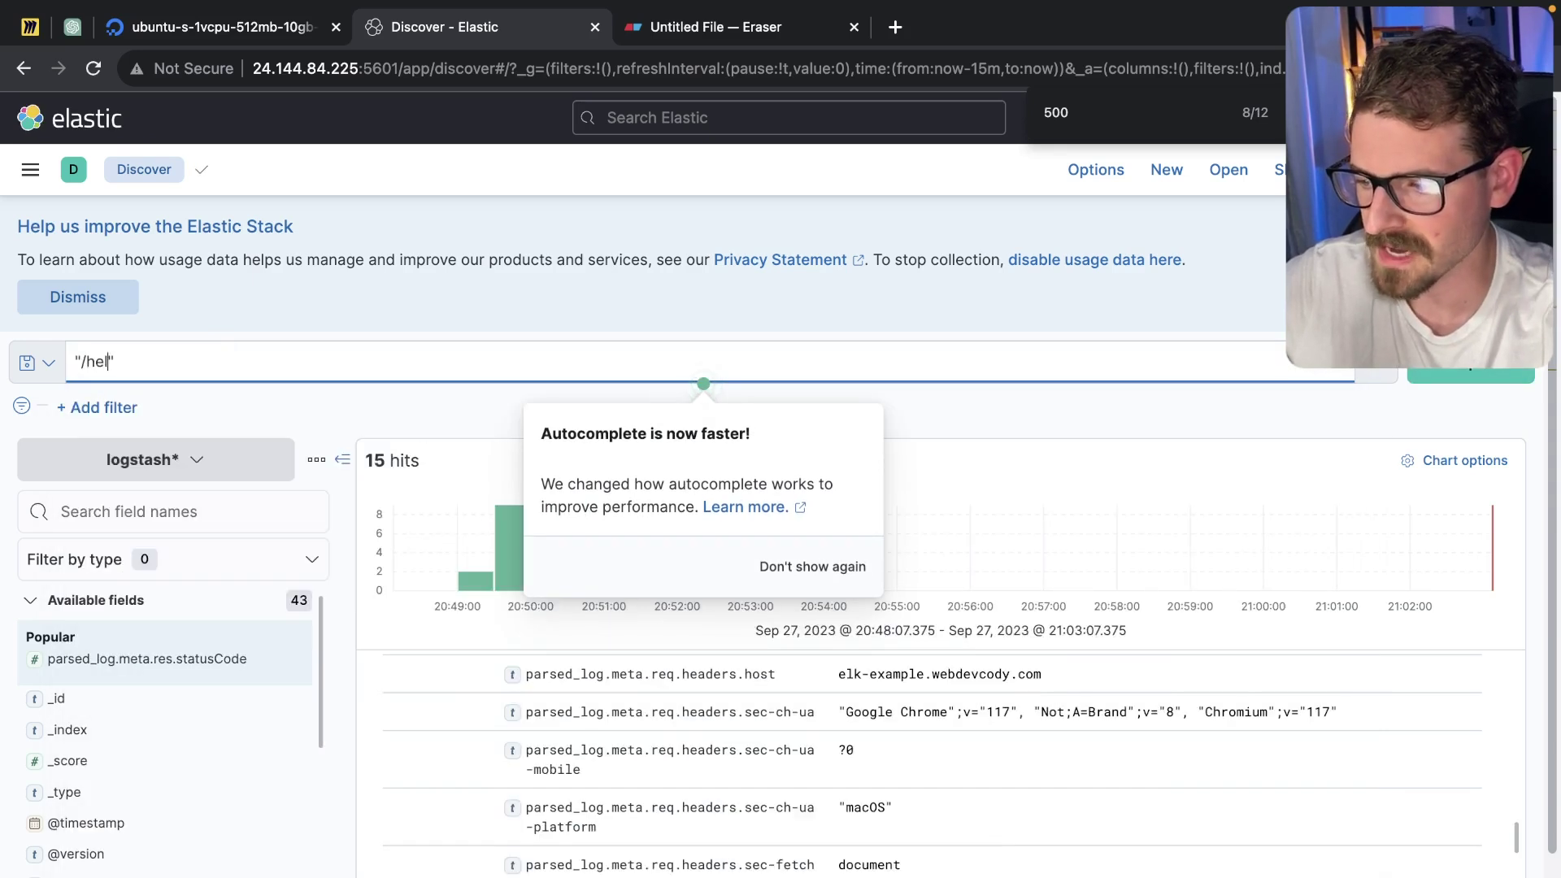
type("lo\"")
key("Return")
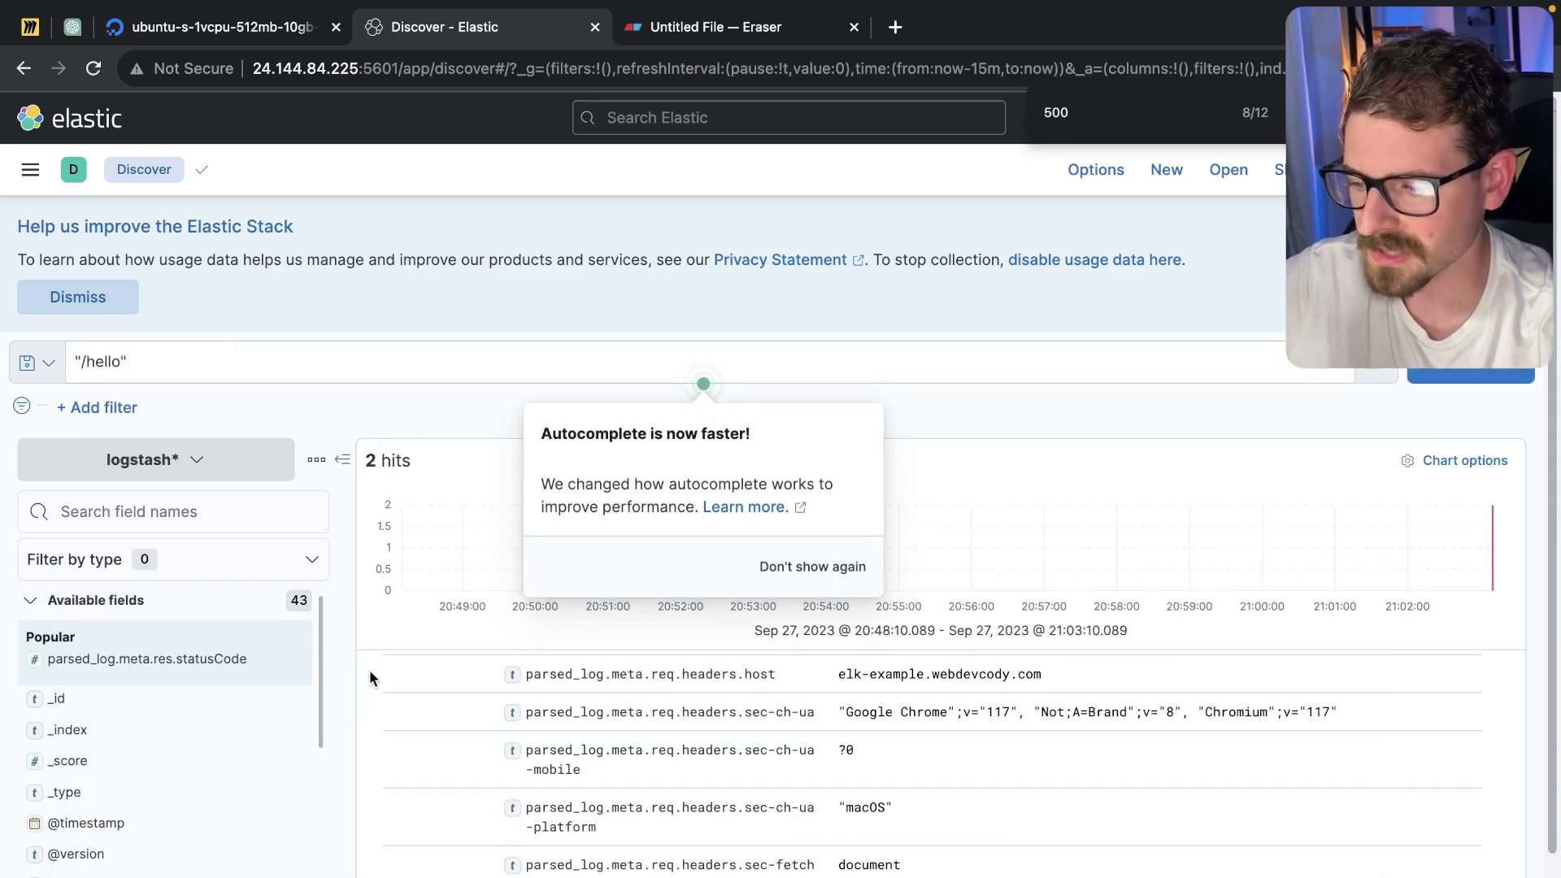
Clear the /hello query and dismiss the new filter form.
left_click(296, 362)
key("super+a")
key("BackSpace")
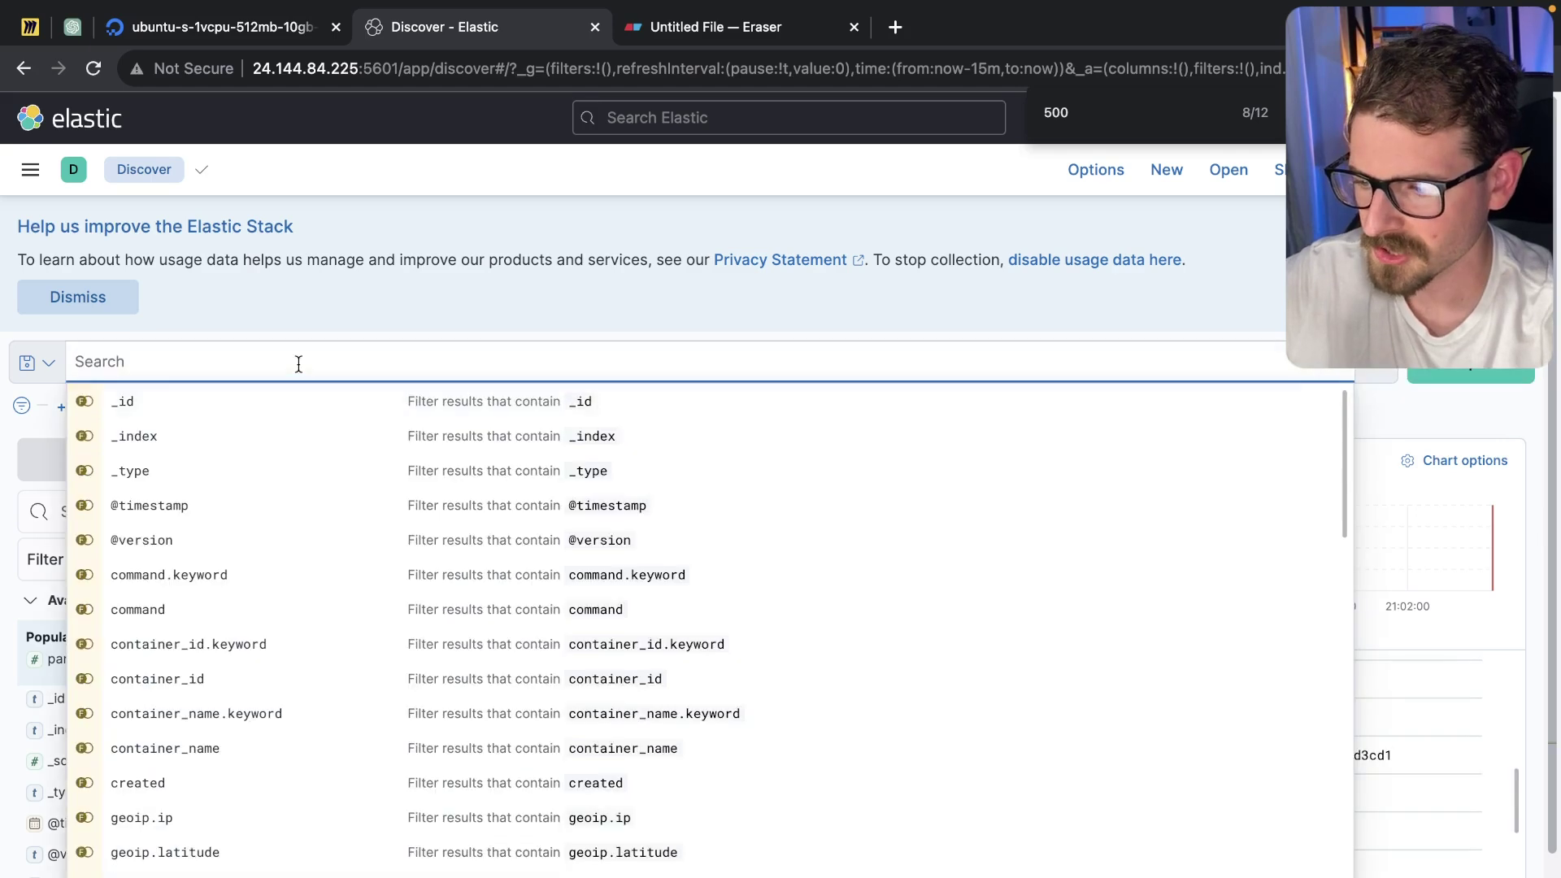
left_click(97, 407)
left_click(236, 412)
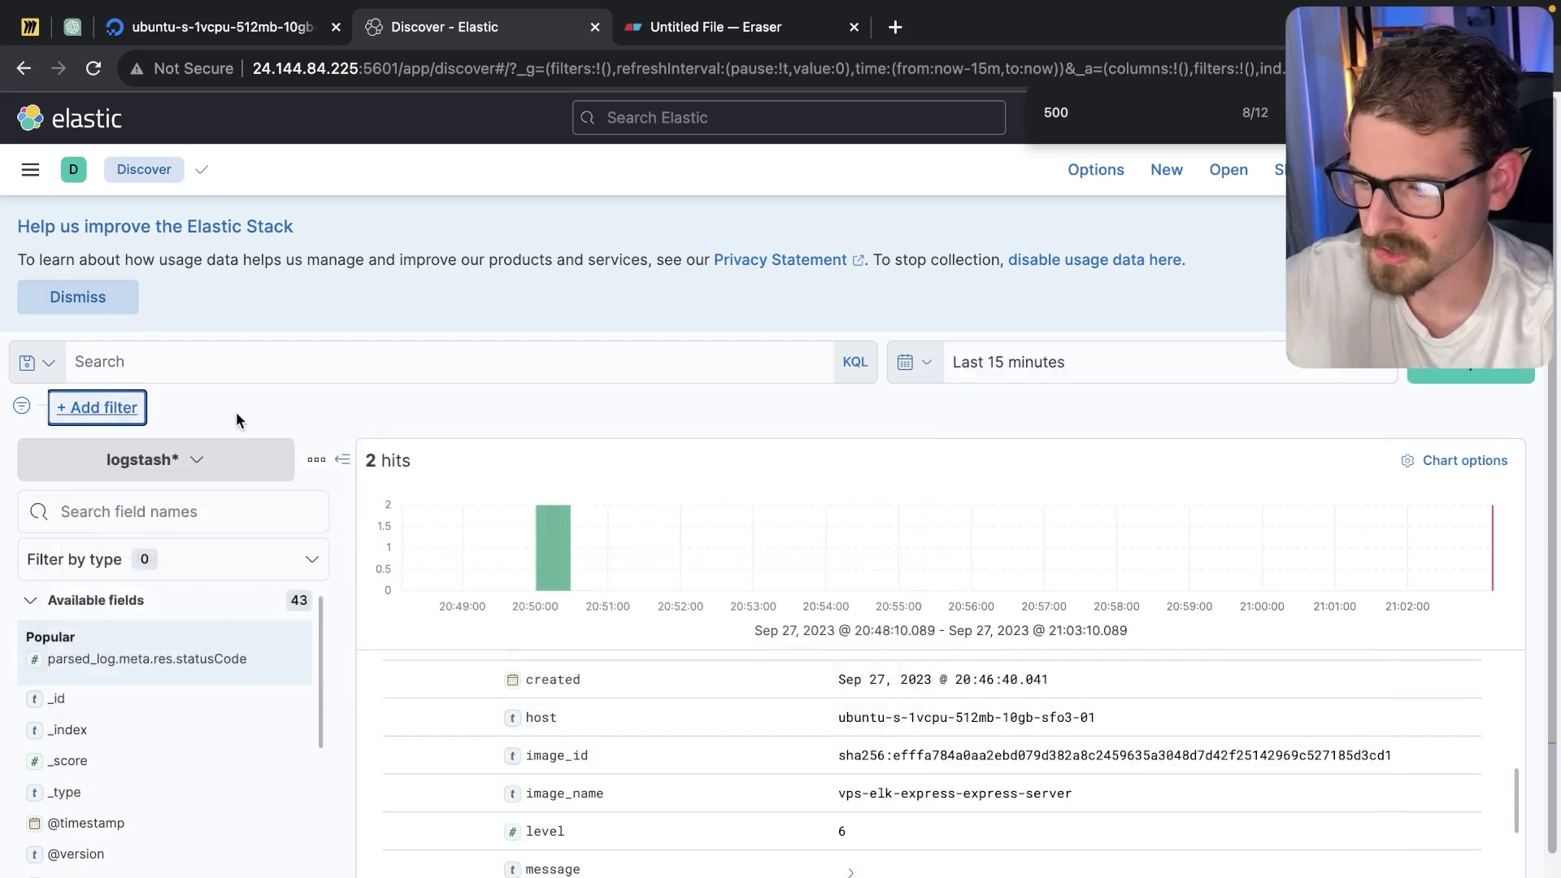
Scroll through the expanded GET /hello entry logged with status code 500.
scroll(244, 421, "down", 2)
scroll(435, 491, "up", 2)
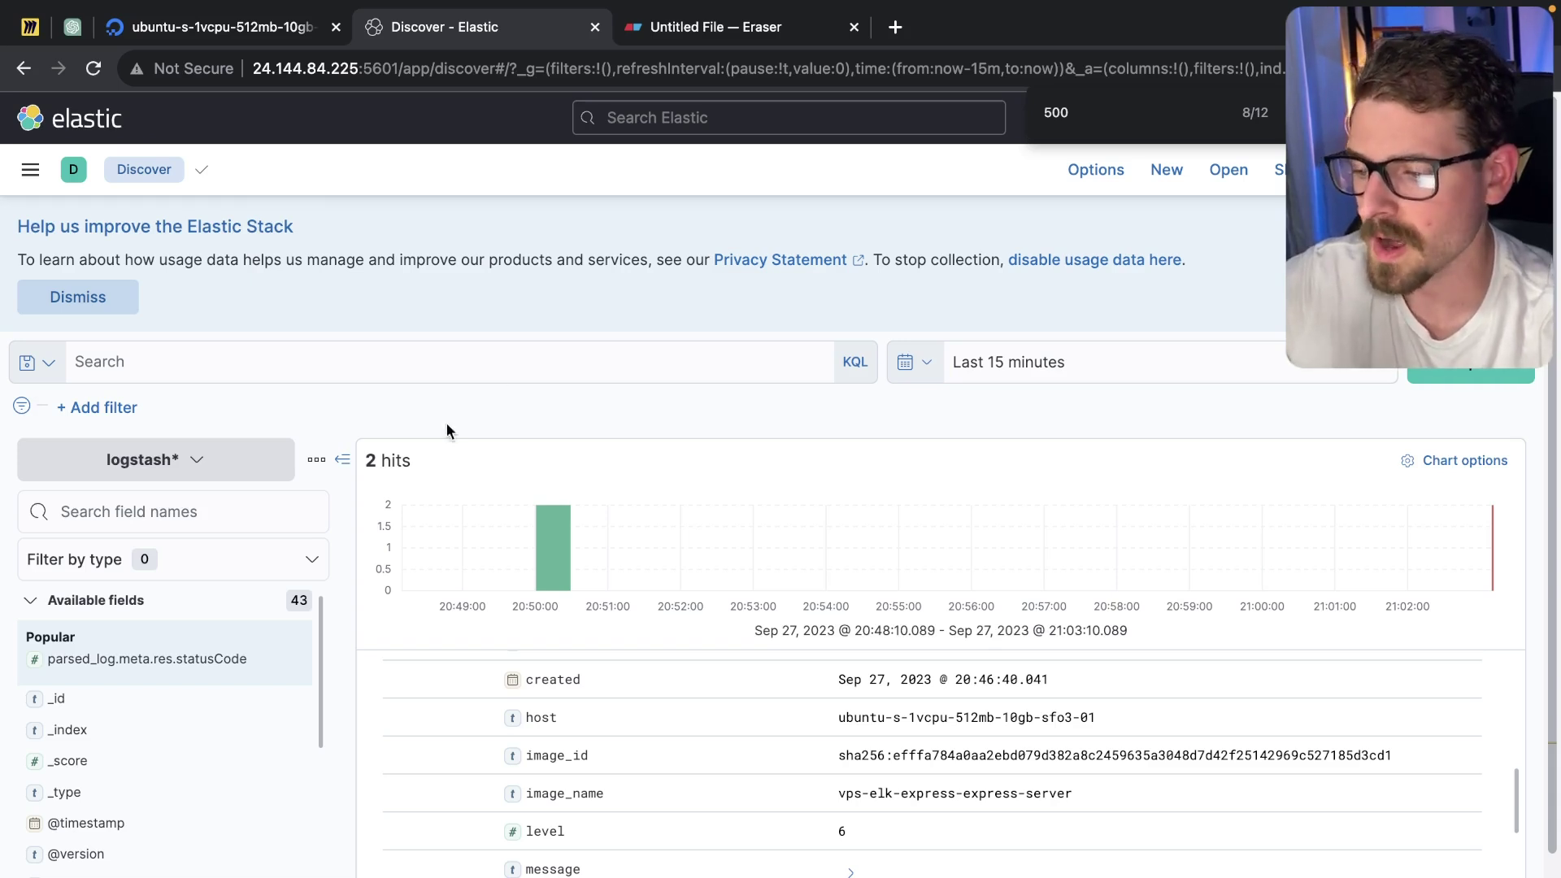
scroll(509, 425, "down", 1)
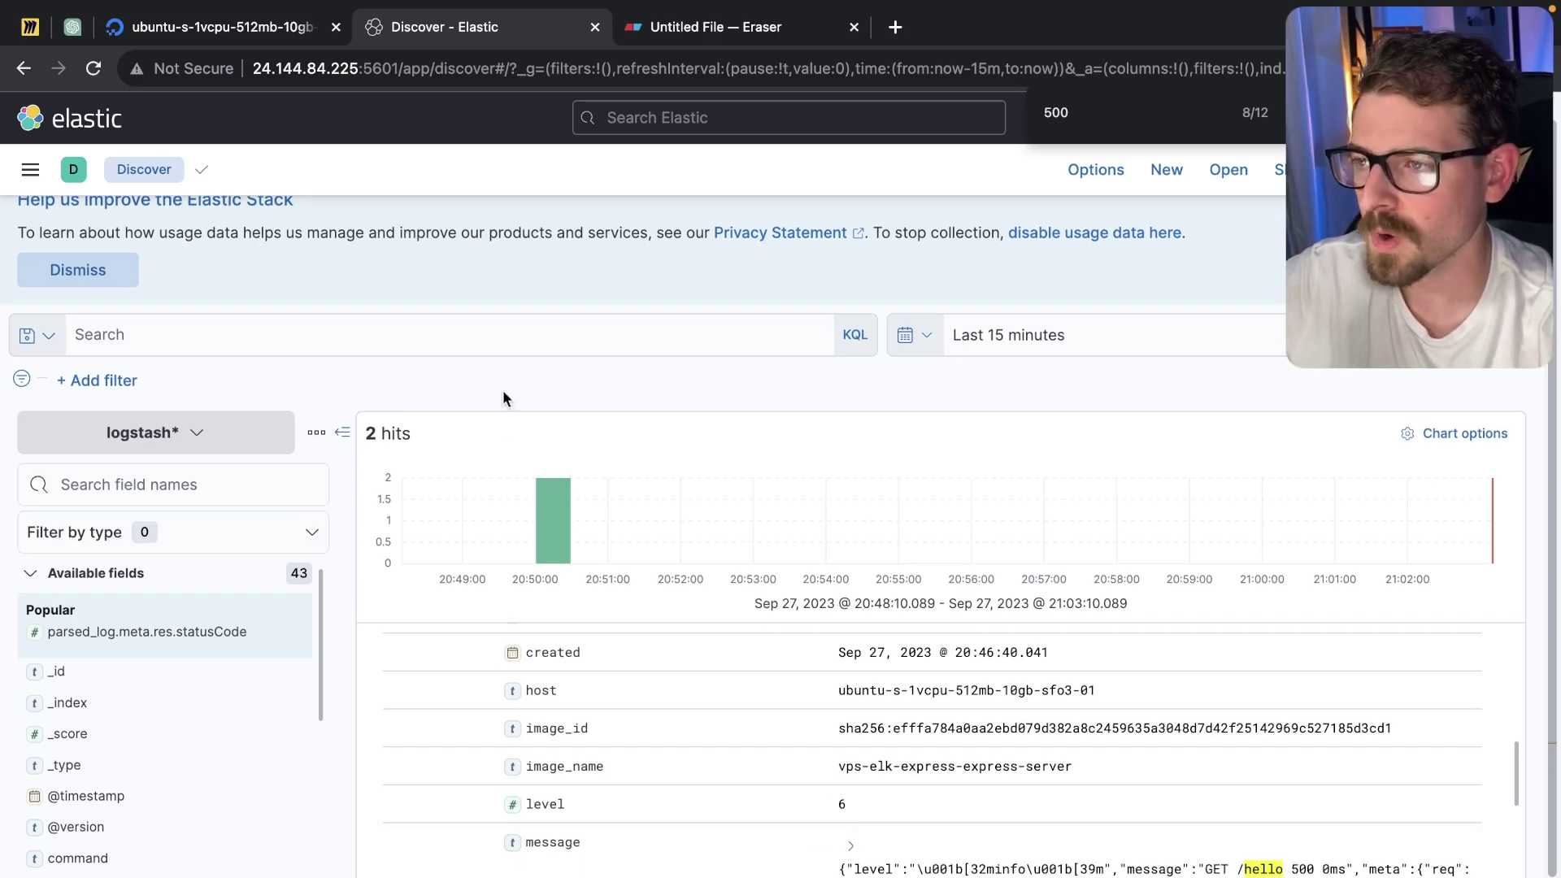
scroll(408, 393, "up", 1)
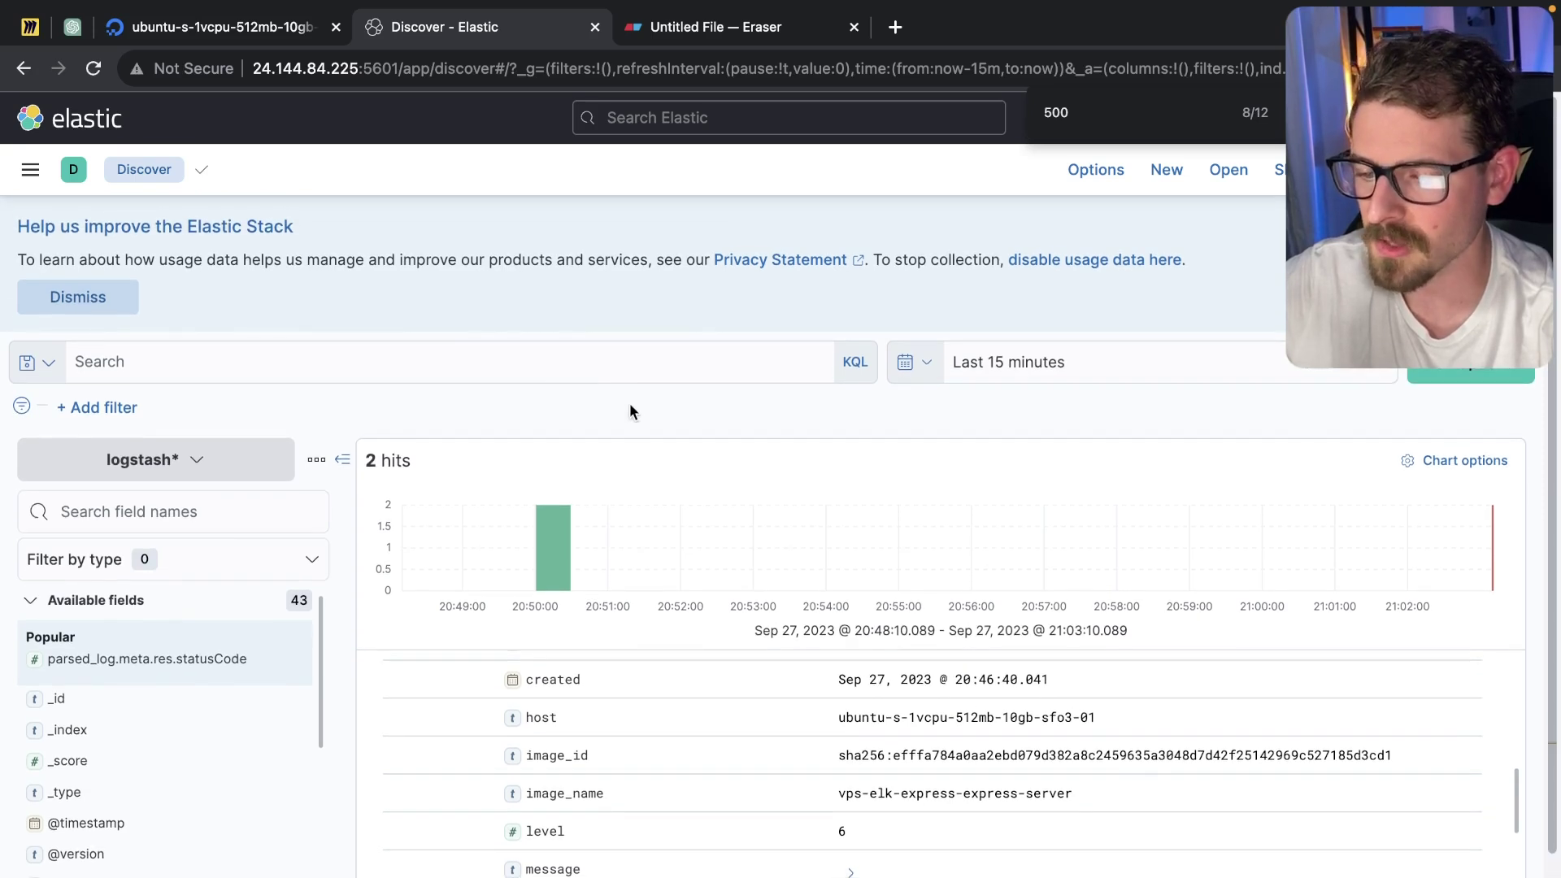
scroll(629, 411, "down", 1)
scroll(629, 418, "up", 1)
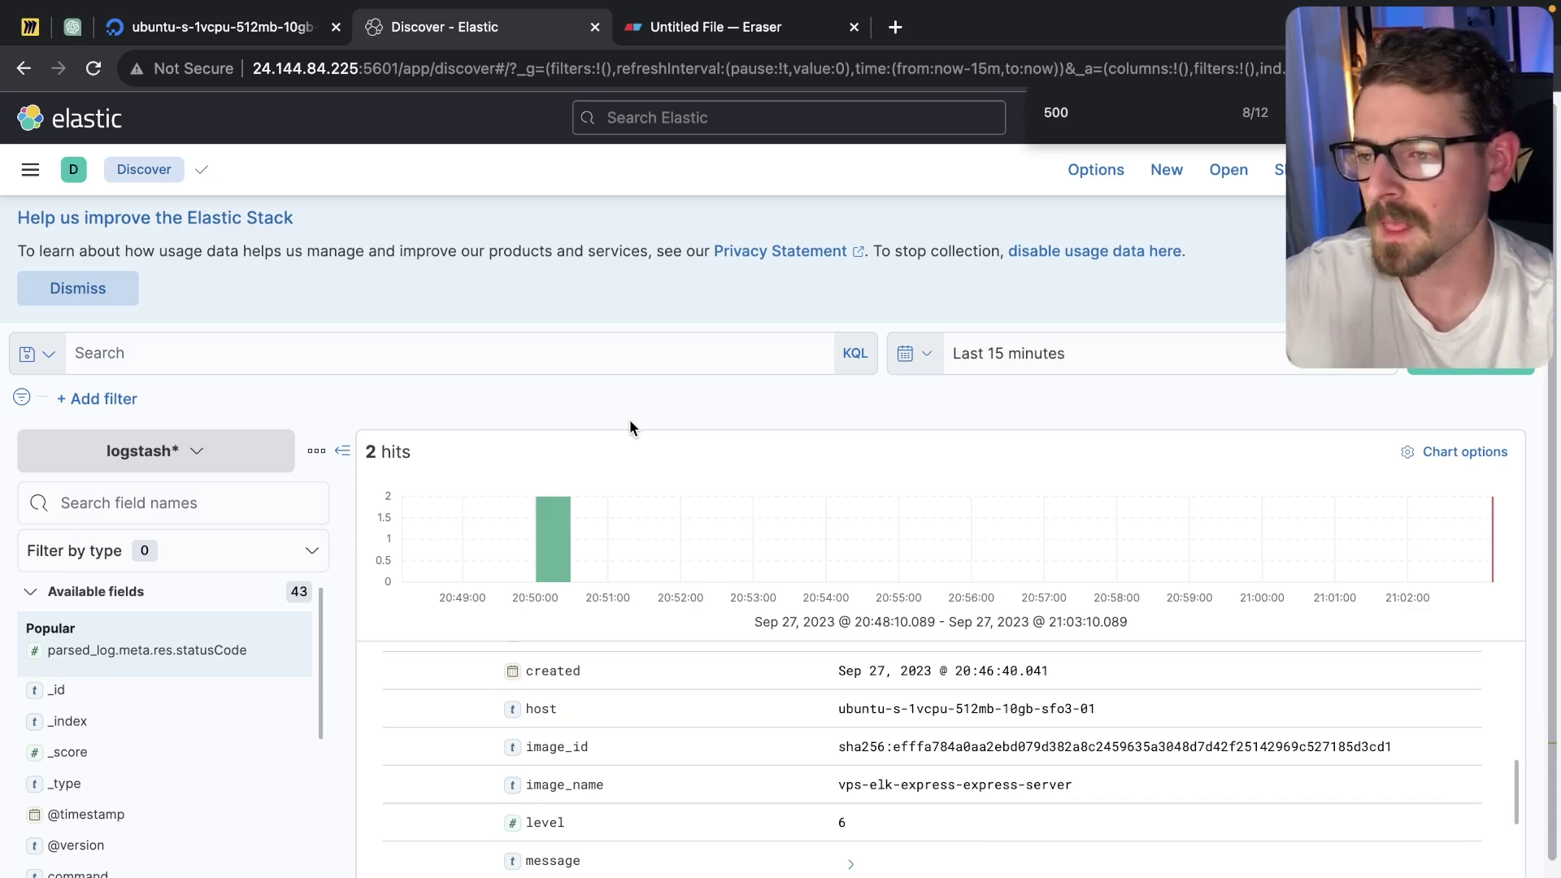
scroll(630, 418, "down", 3)
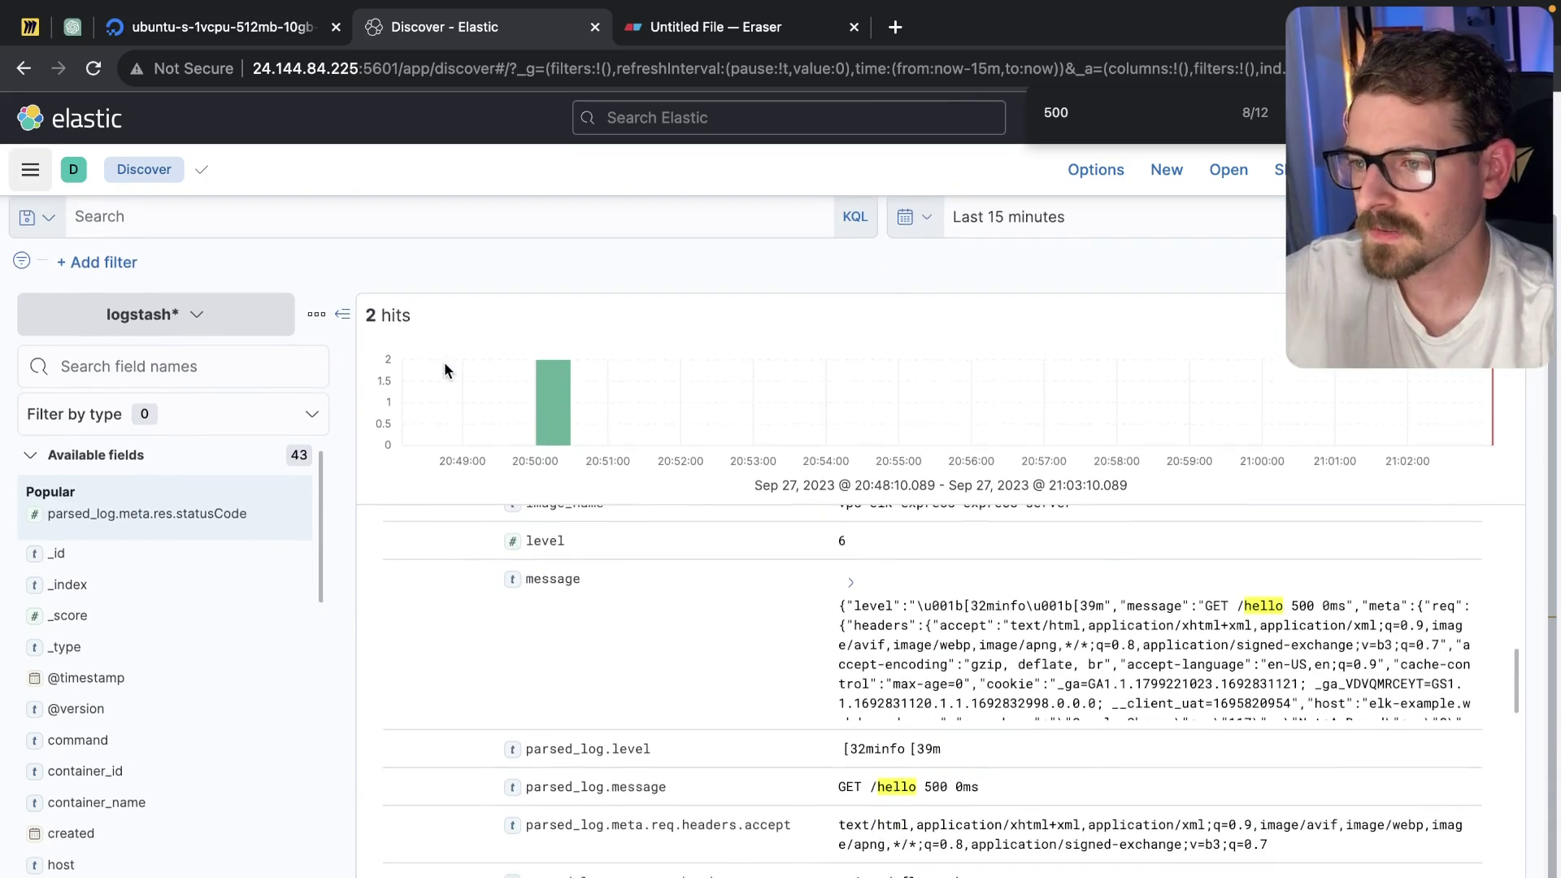
scroll(439, 569, "down", 5)
scroll(438, 540, "down", 8)
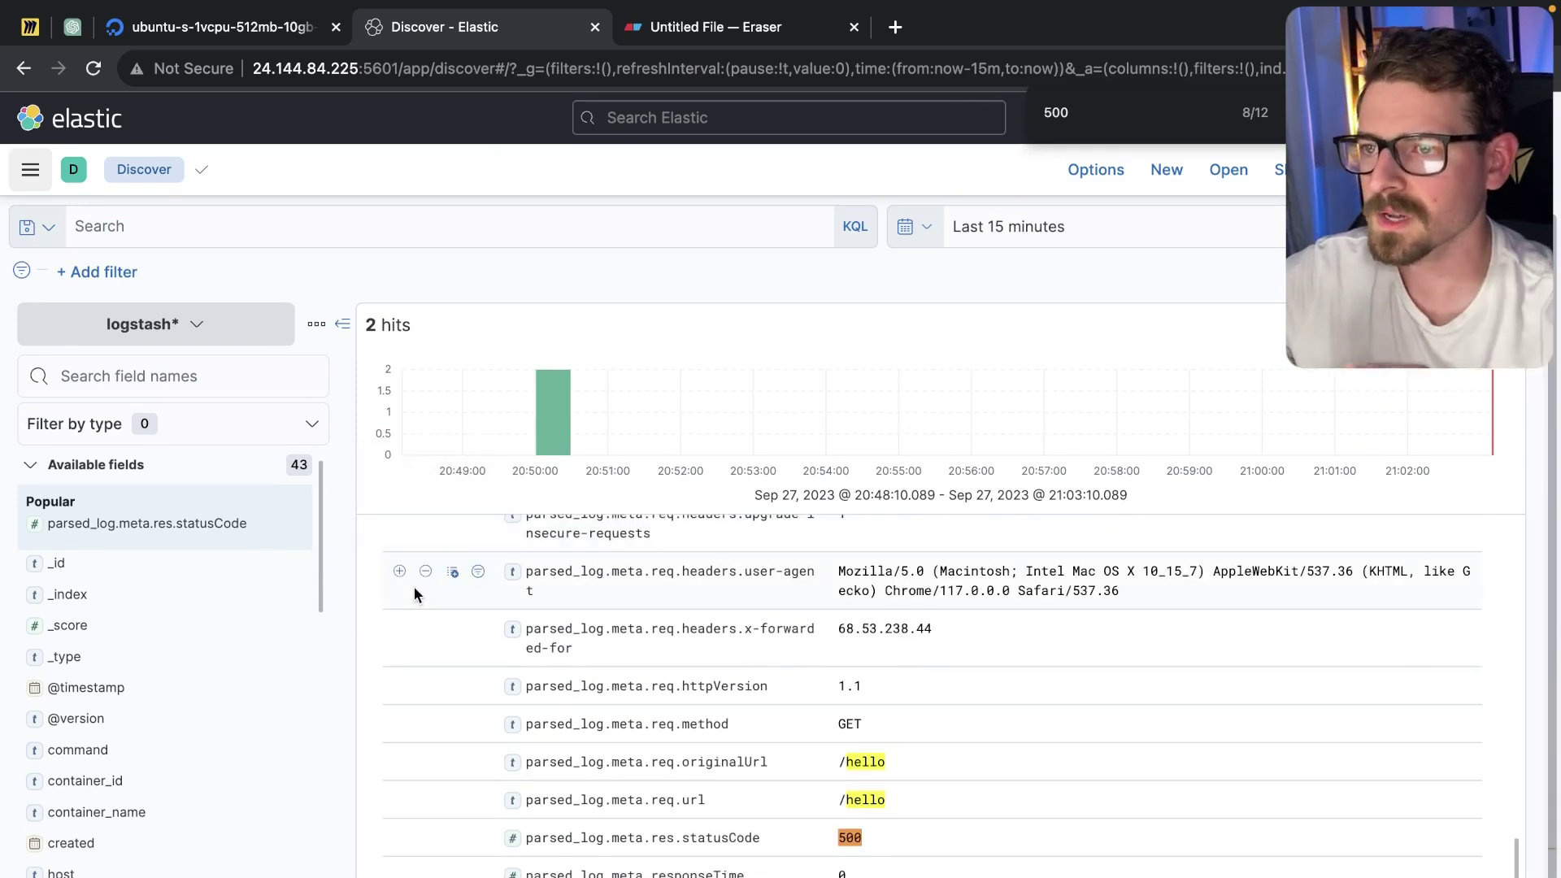
Switch to the Eraser tab and scroll around the ELK diagram's VPS sources and PROD ENV.
left_click(699, 30)
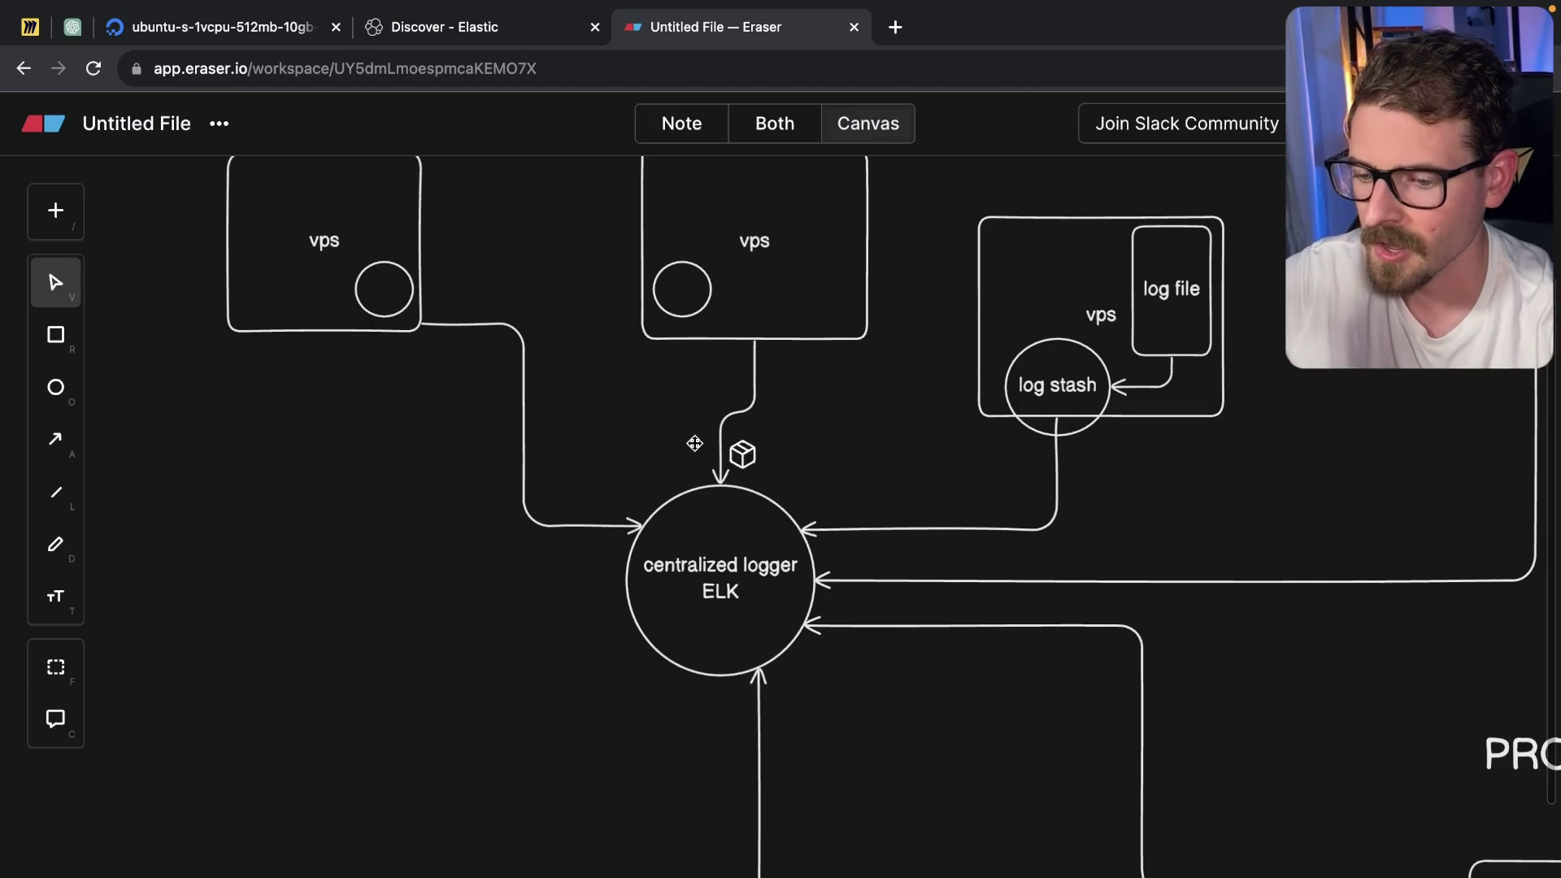
scroll(694, 443, "down", 5)
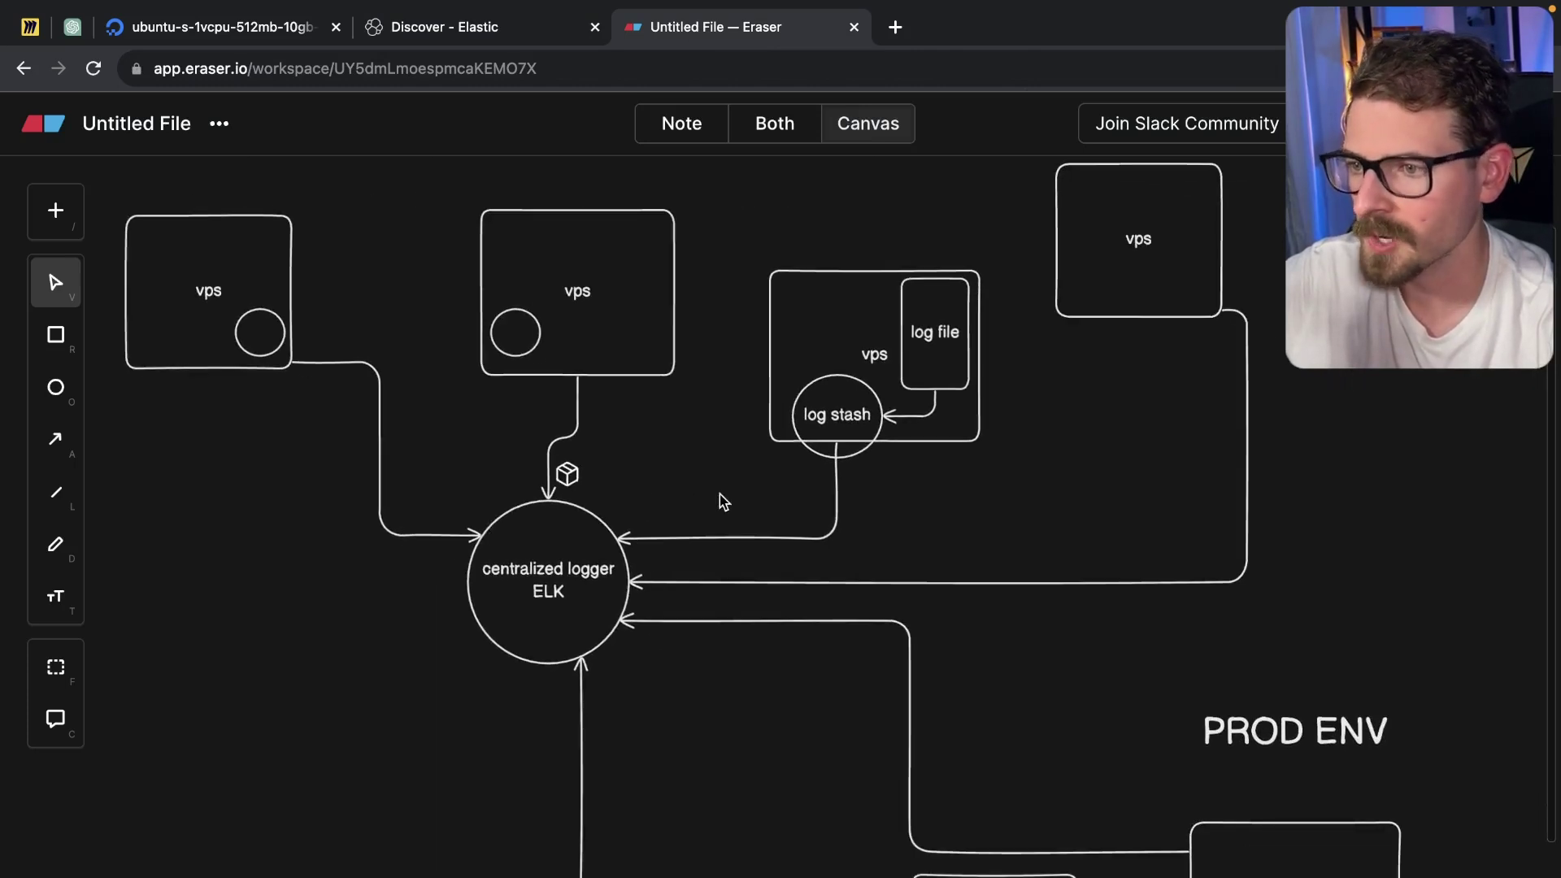
scroll(720, 497, "down", 2)
scroll(719, 494, "up", 2)
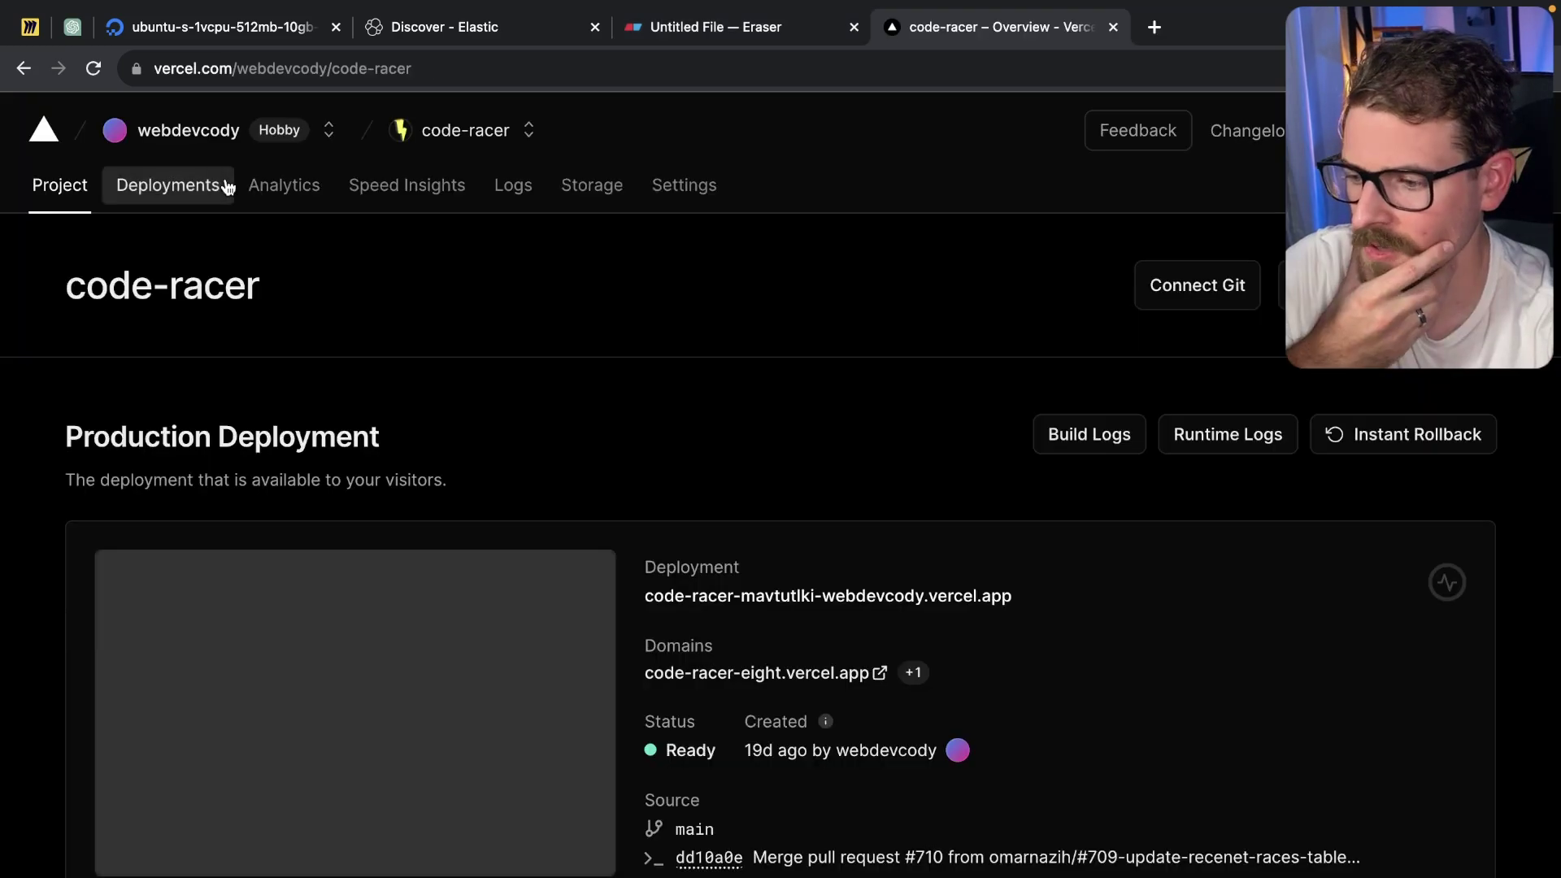
Open code-racer's runtime logs and scroll through the three 200-status requests.
left_click(533, 194)
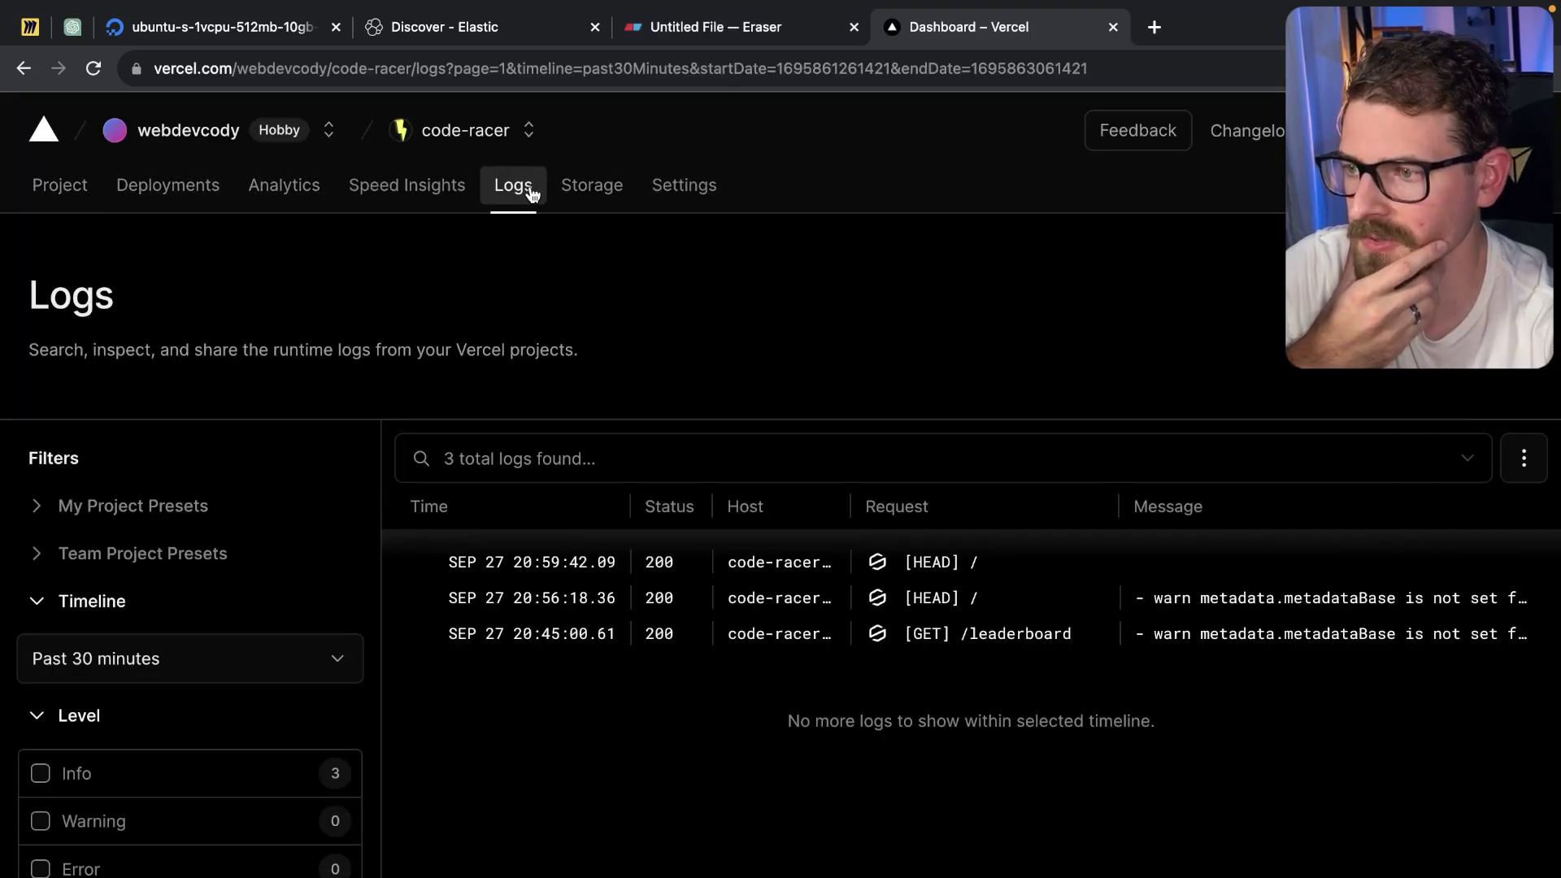
scroll(374, 469, "down", 2)
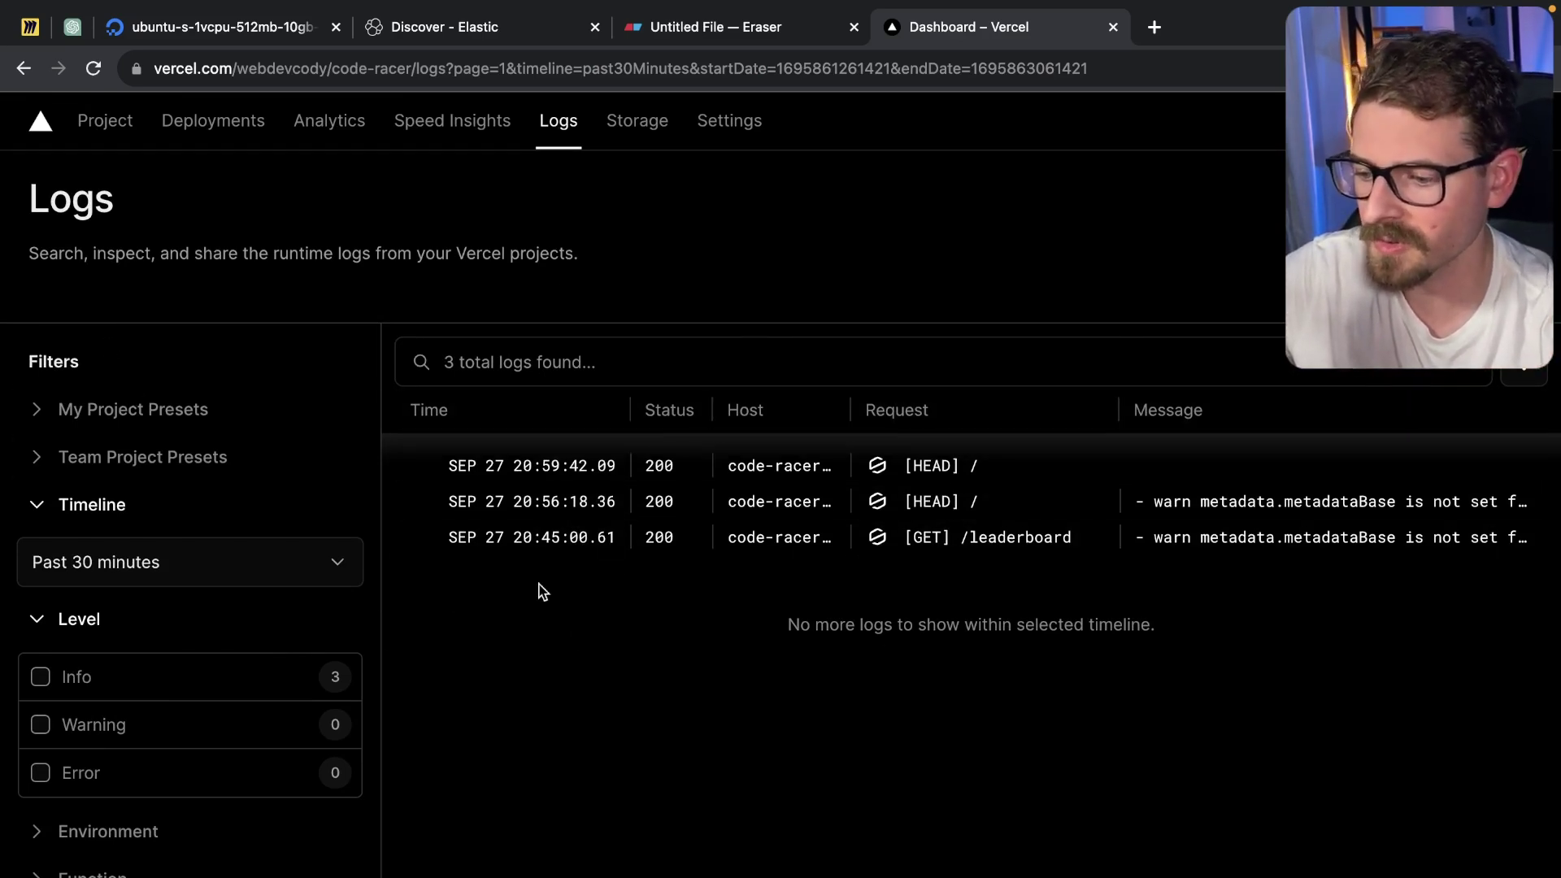
scroll(388, 569, "down", 1)
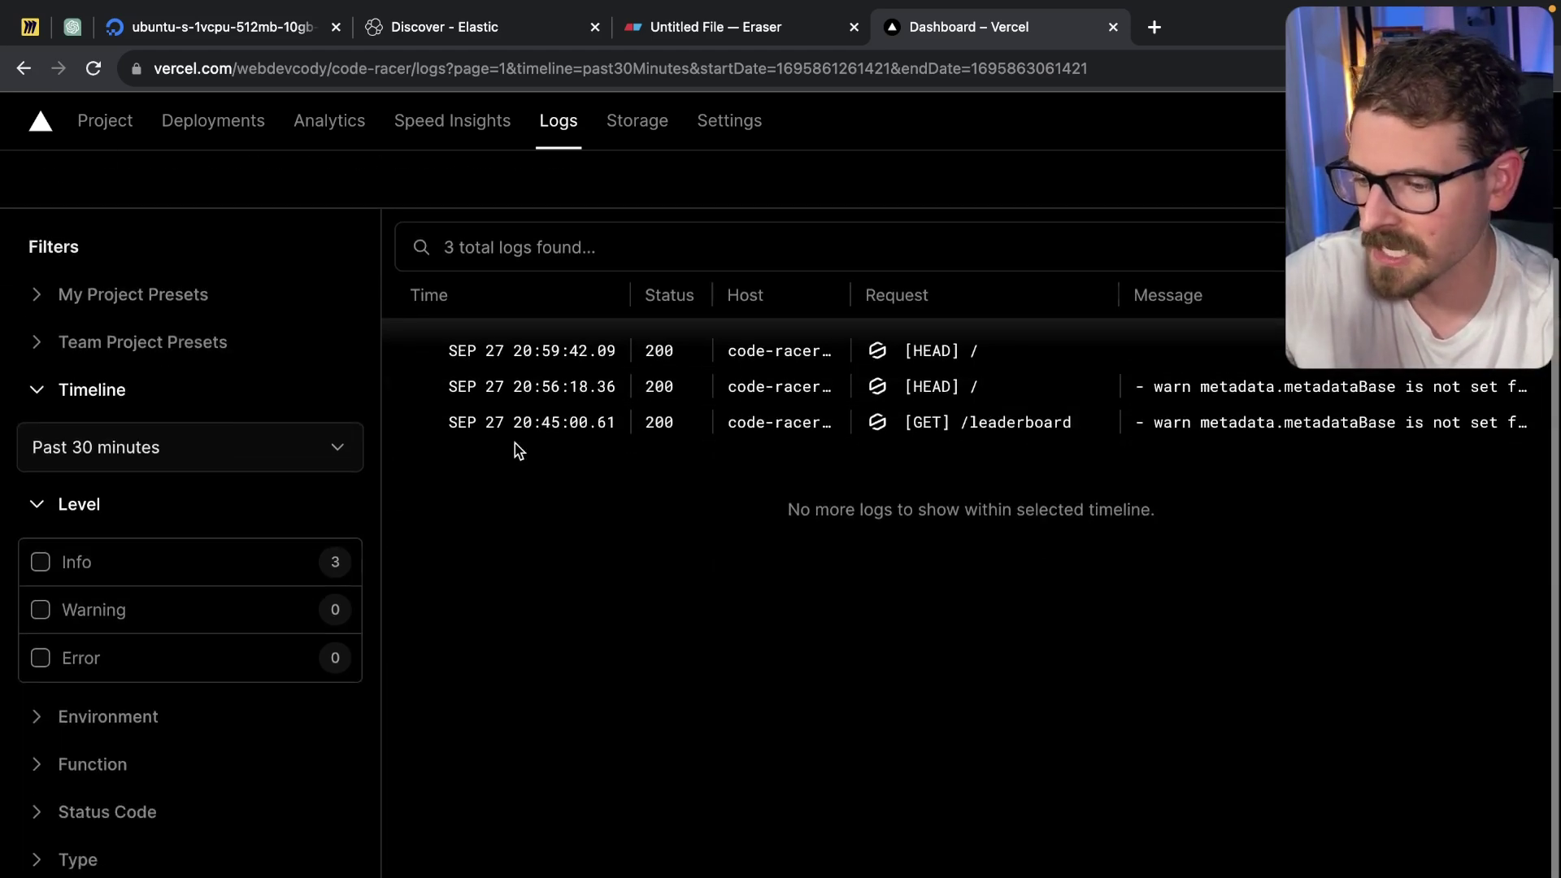
scroll(517, 452, "down", 1)
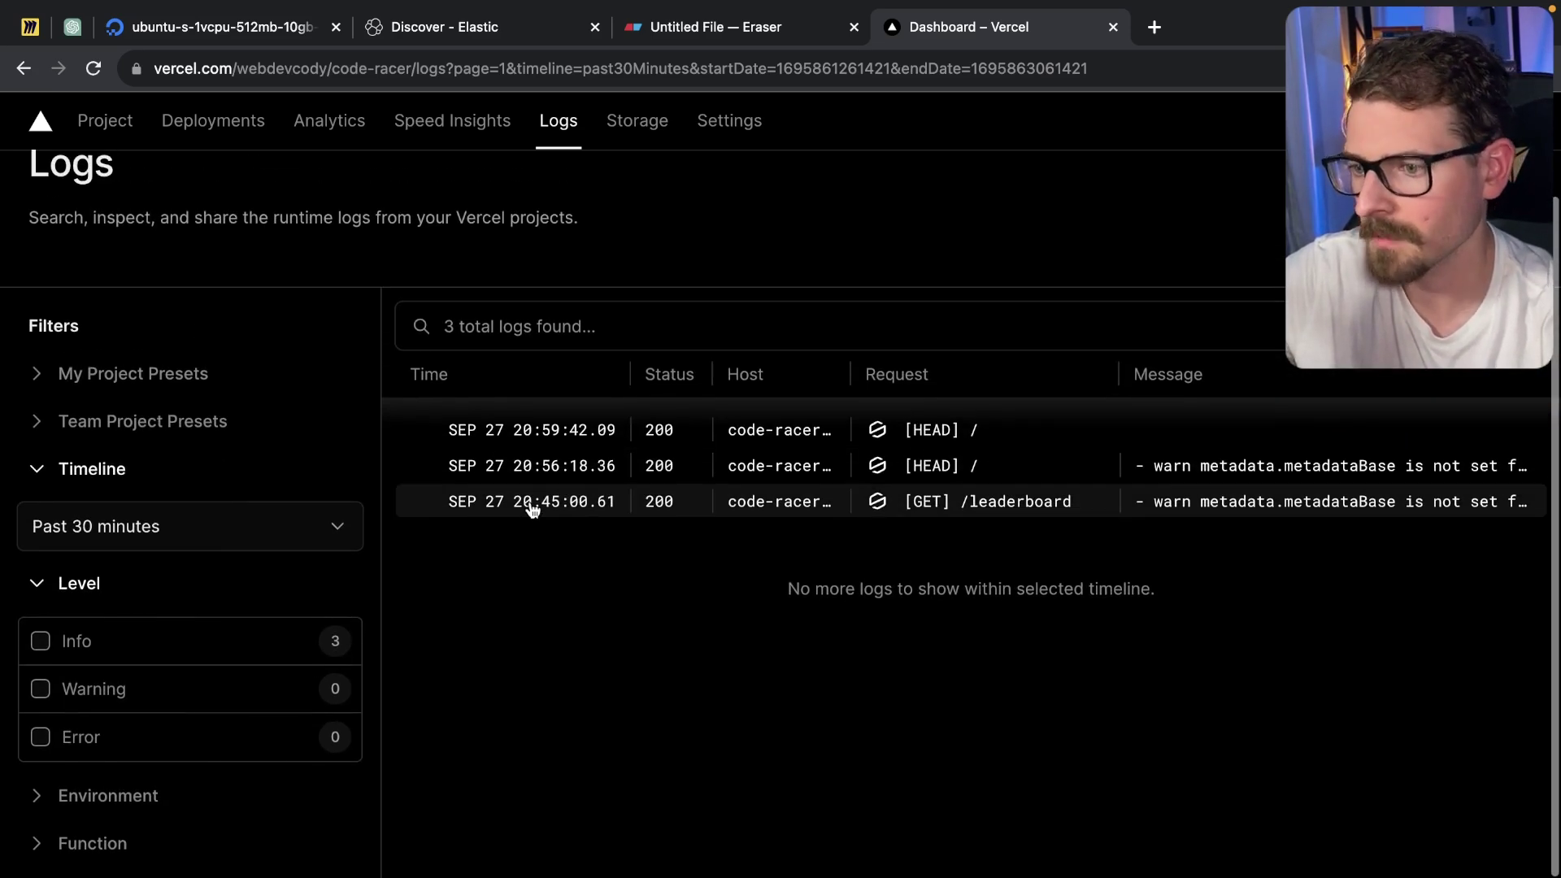
scroll(530, 509, "up", 1)
Check the Timeline time-range options, close them unchanged, and review the listed logs.
left_click(261, 544)
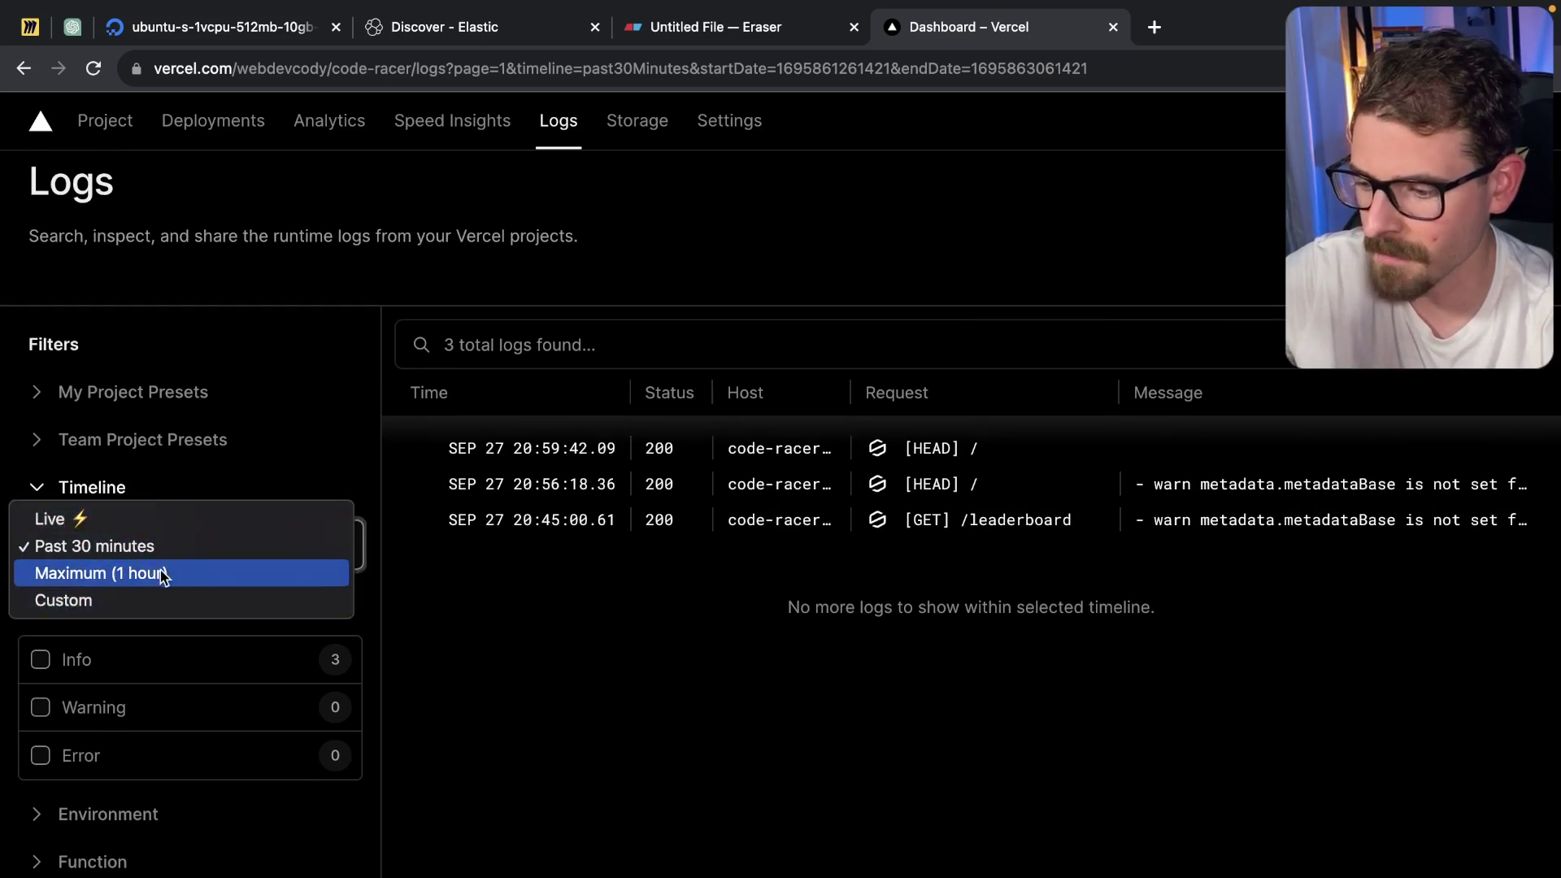
left_click(467, 687)
scroll(314, 651, "down", 1)
scroll(488, 618, "up", 2)
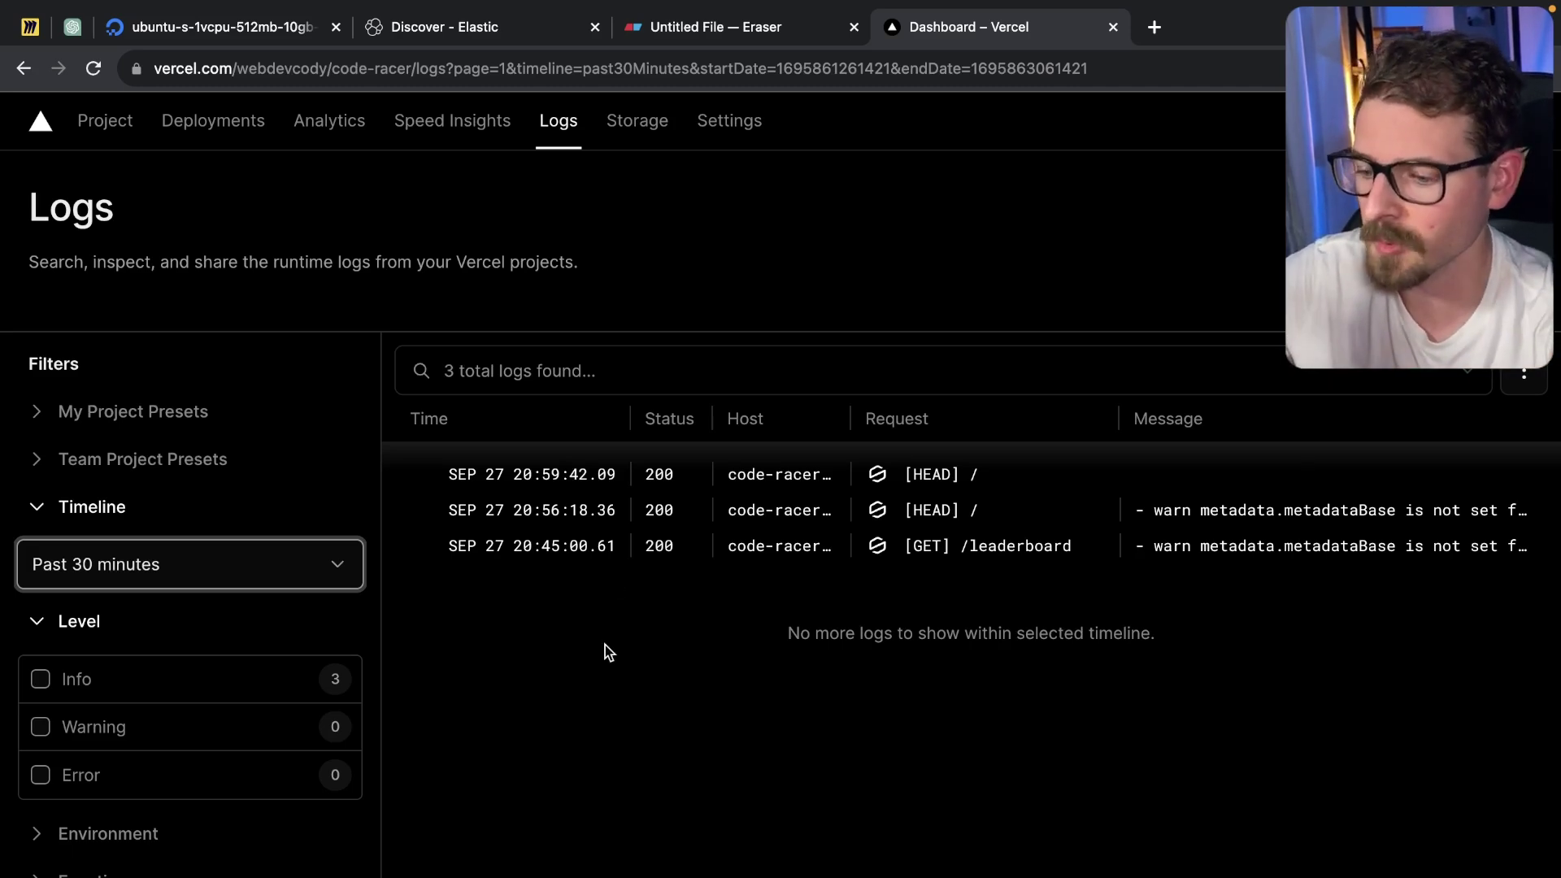
scroll(605, 645, "up", 1)
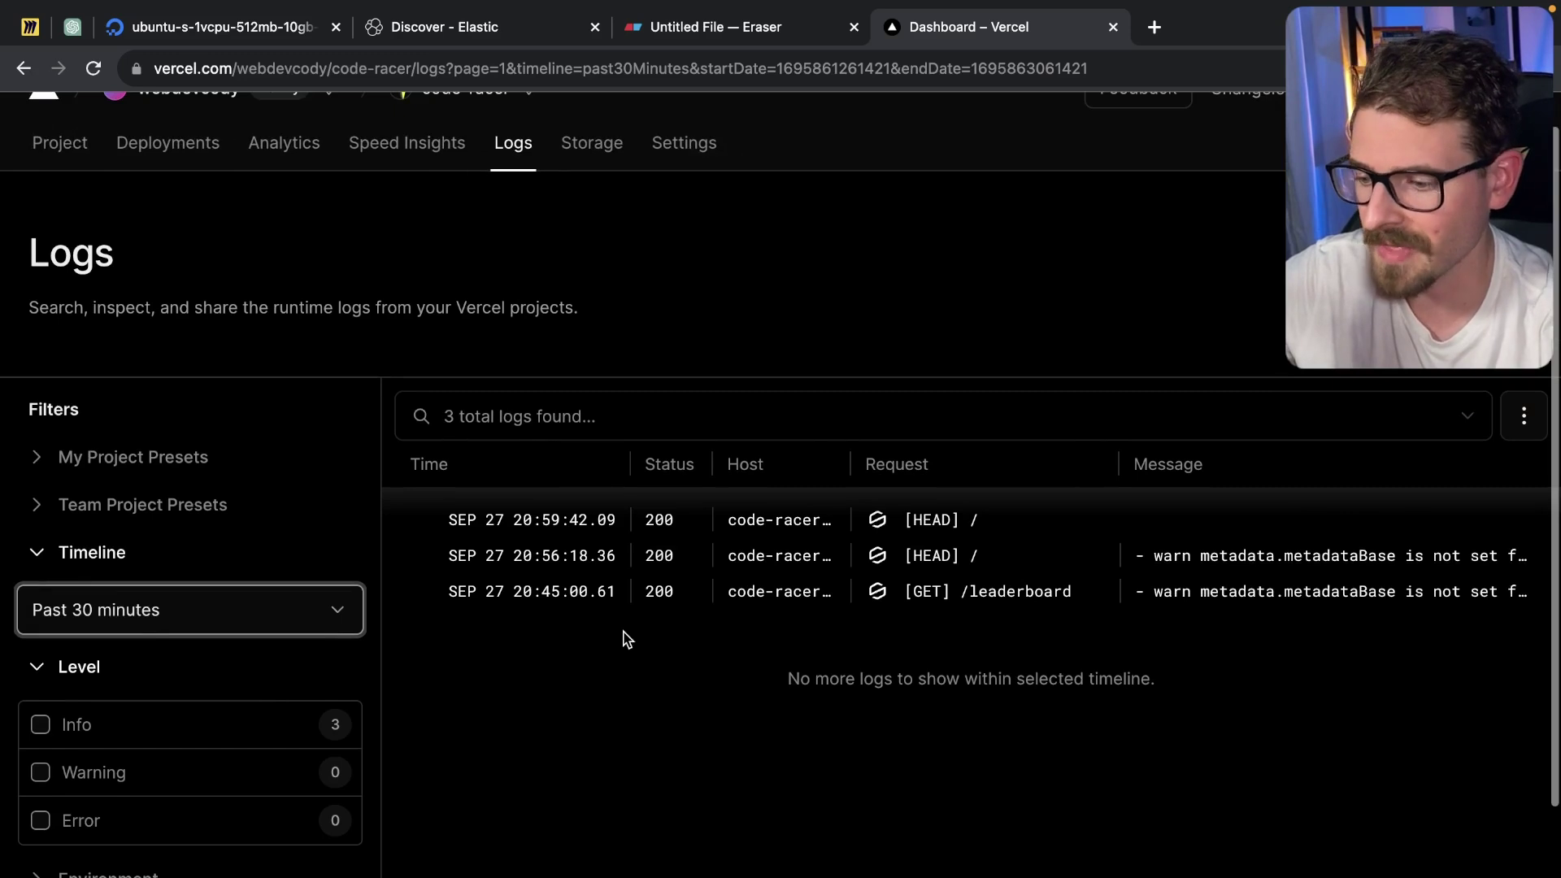
scroll(335, 488, "down", 5)
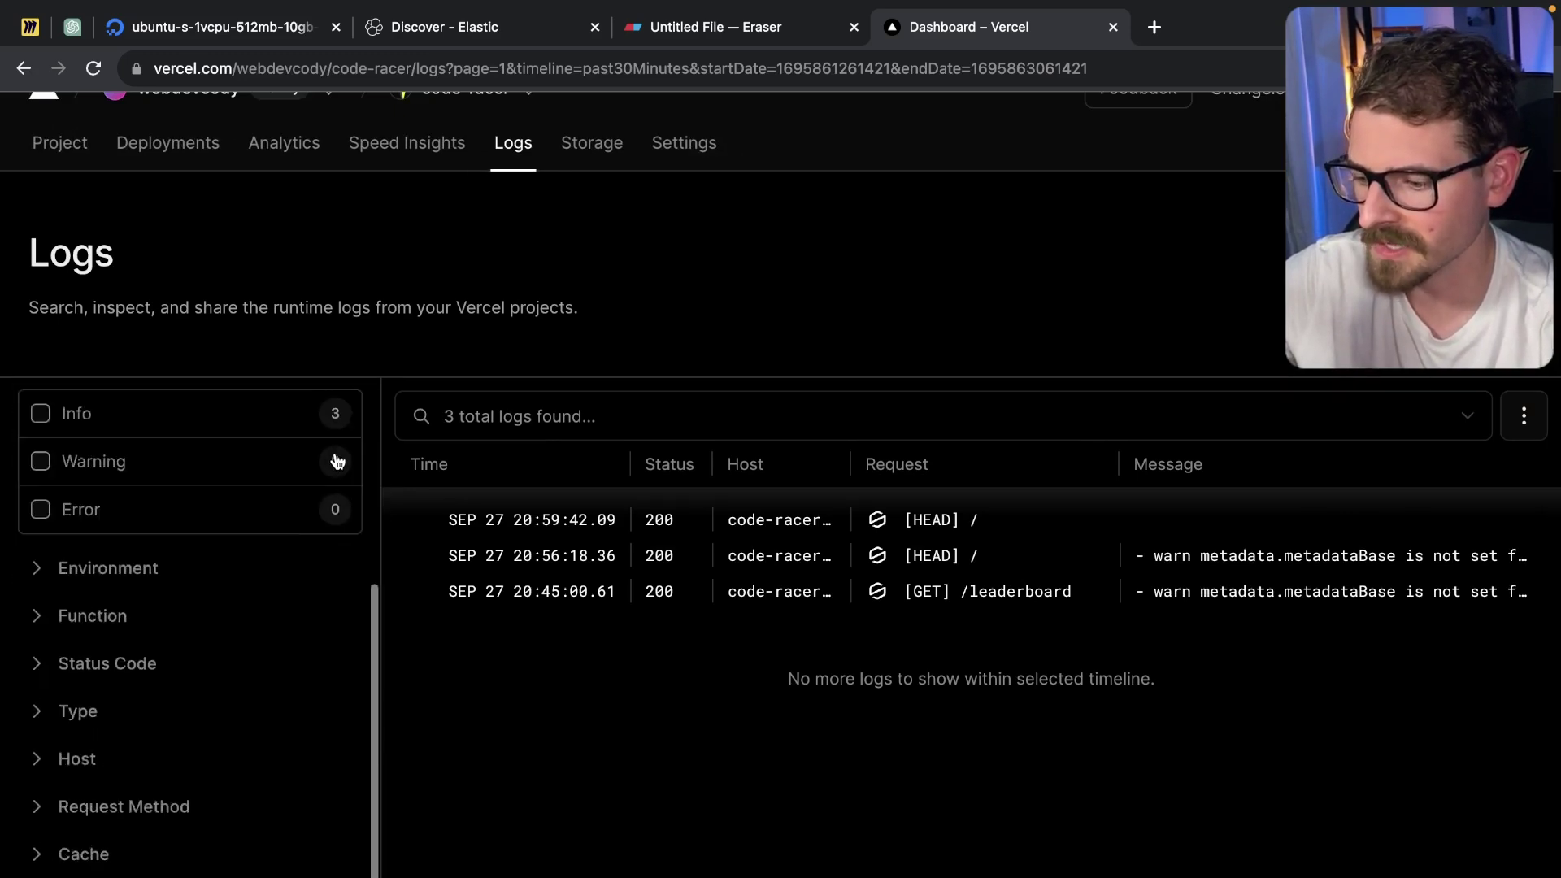
scroll(336, 460, "up", 5)
scroll(573, 373, "up", 1)
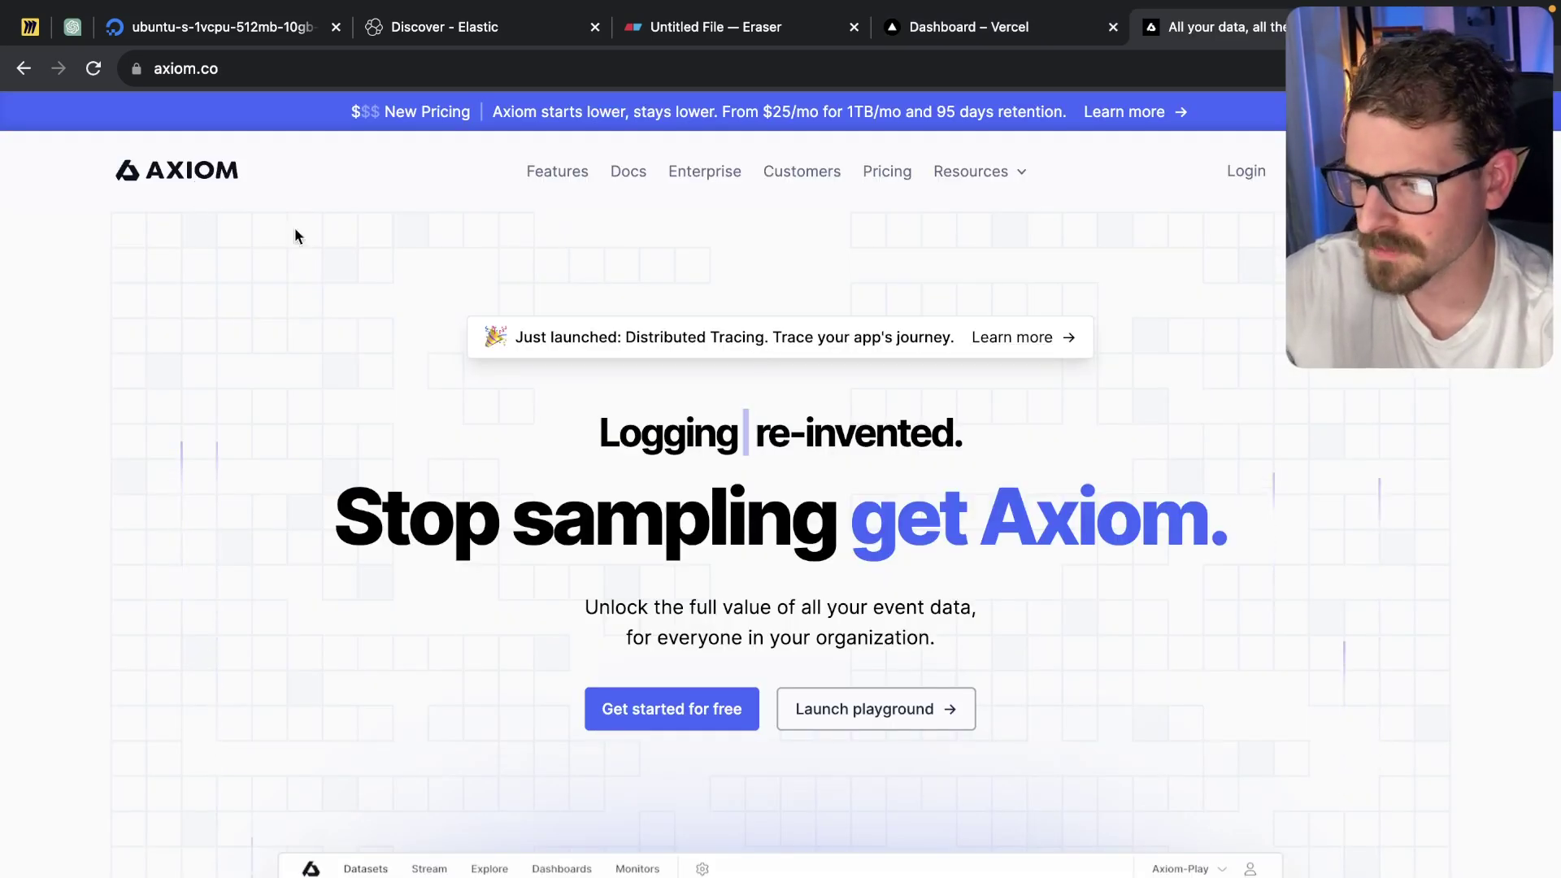
scroll(714, 514, "down", 8)
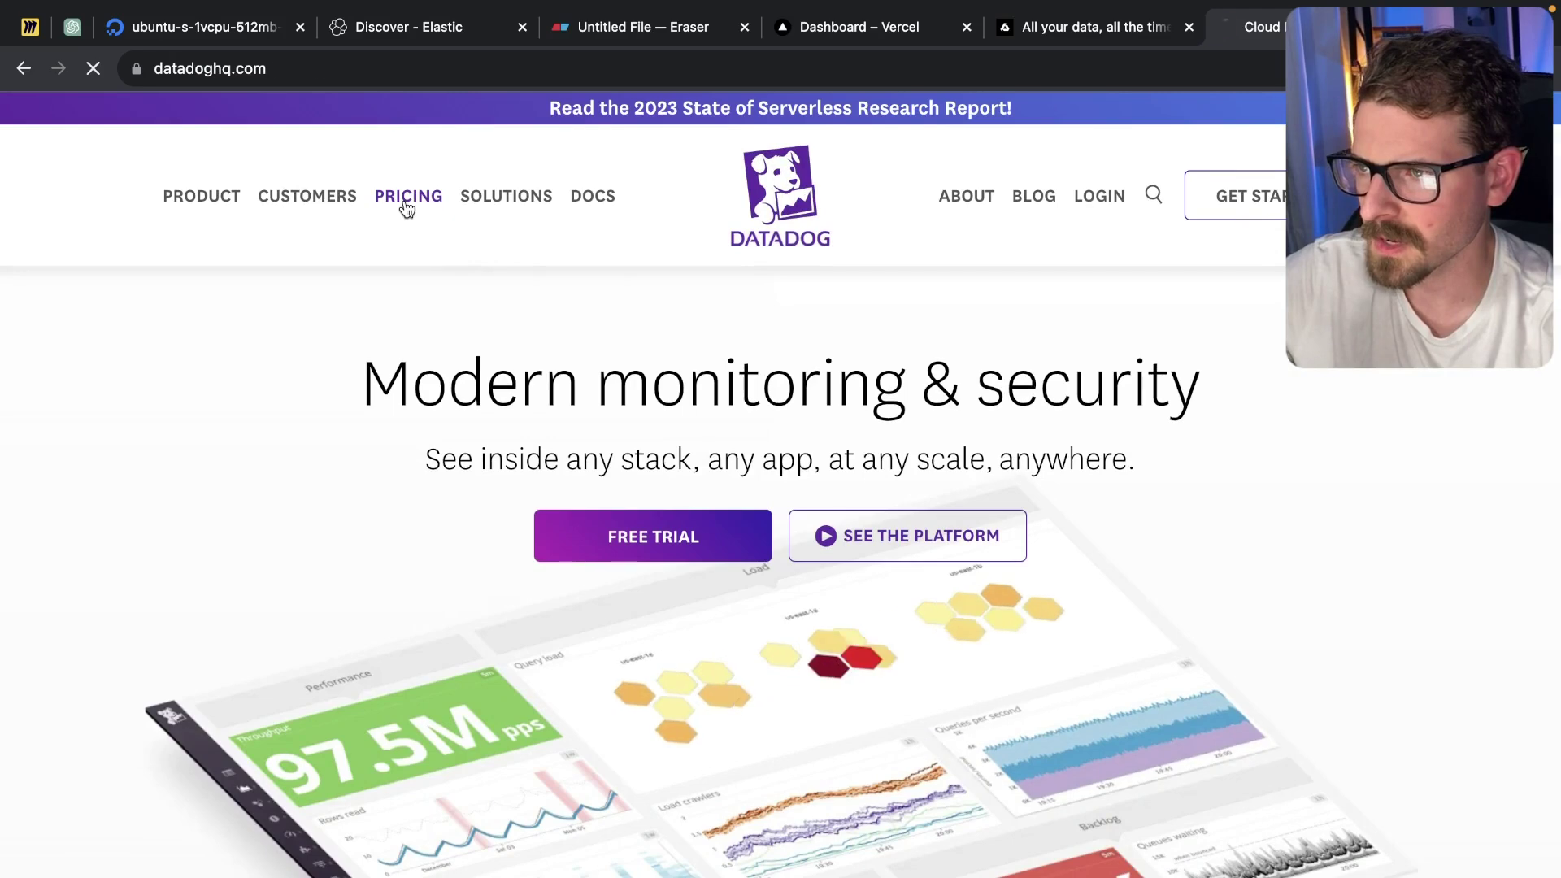
Review Datadog's Log Management pricing ($0.10 per ingested GB), then close the Datadog tab.
left_click(404, 197)
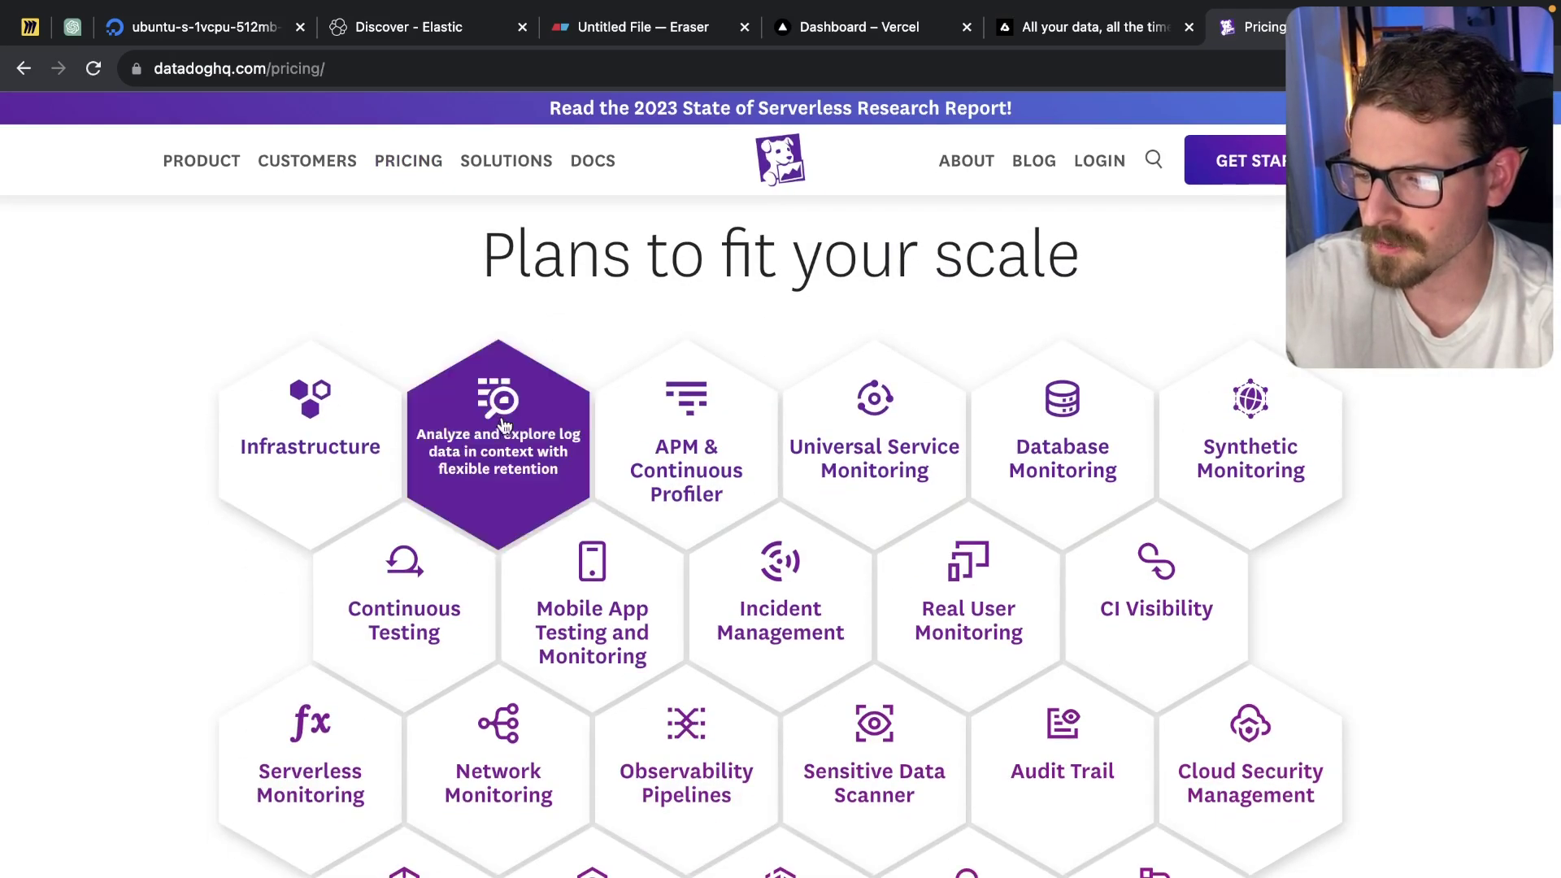
left_click(565, 440)
scroll(949, 523, "down", 3)
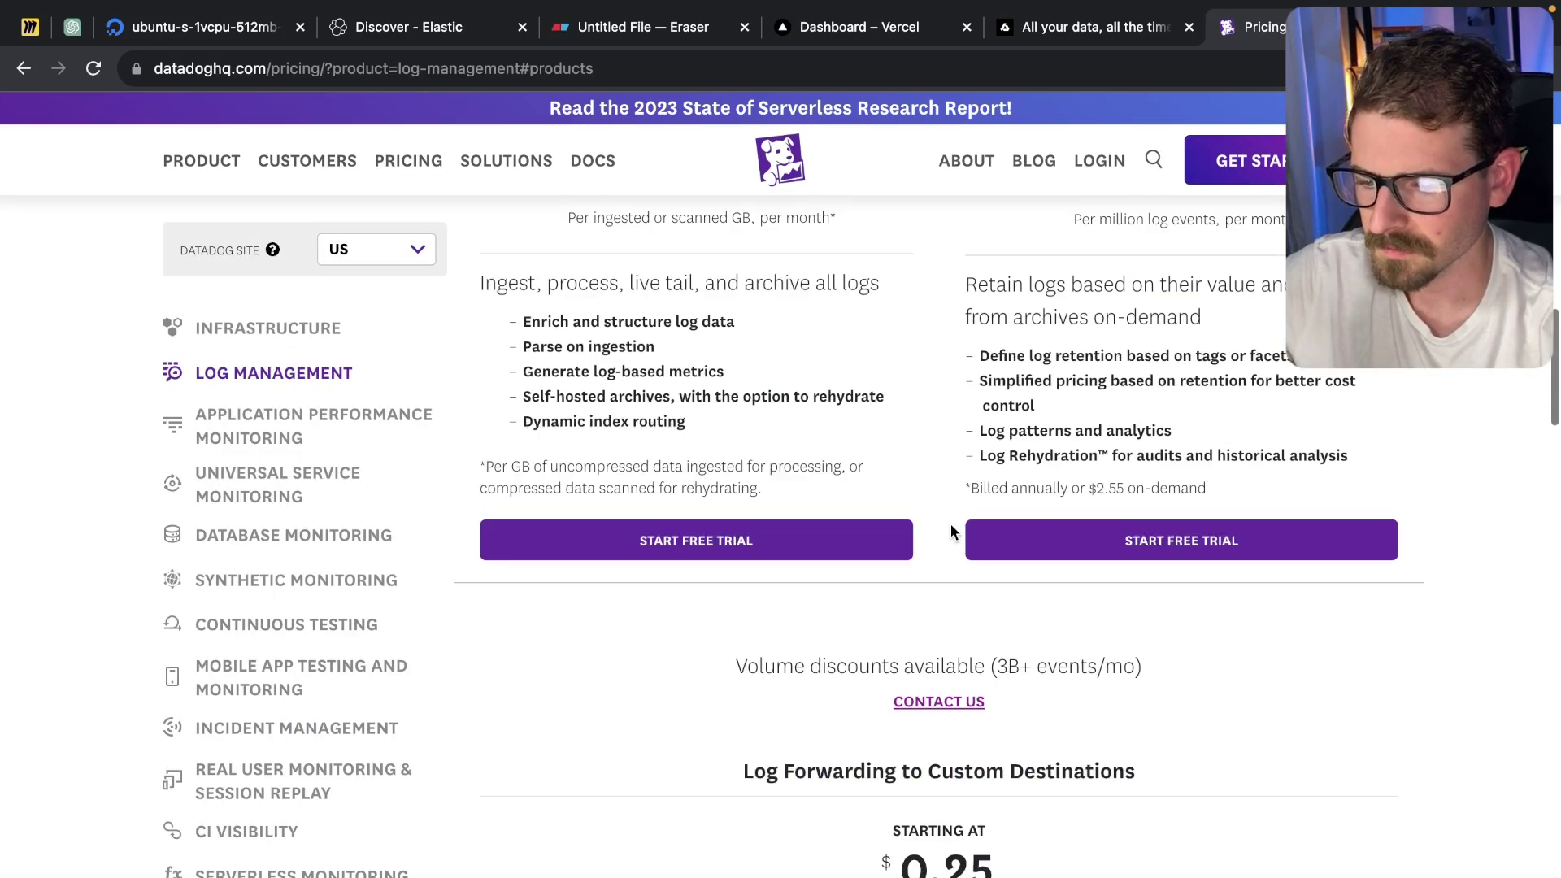
scroll(950, 523, "up", 5)
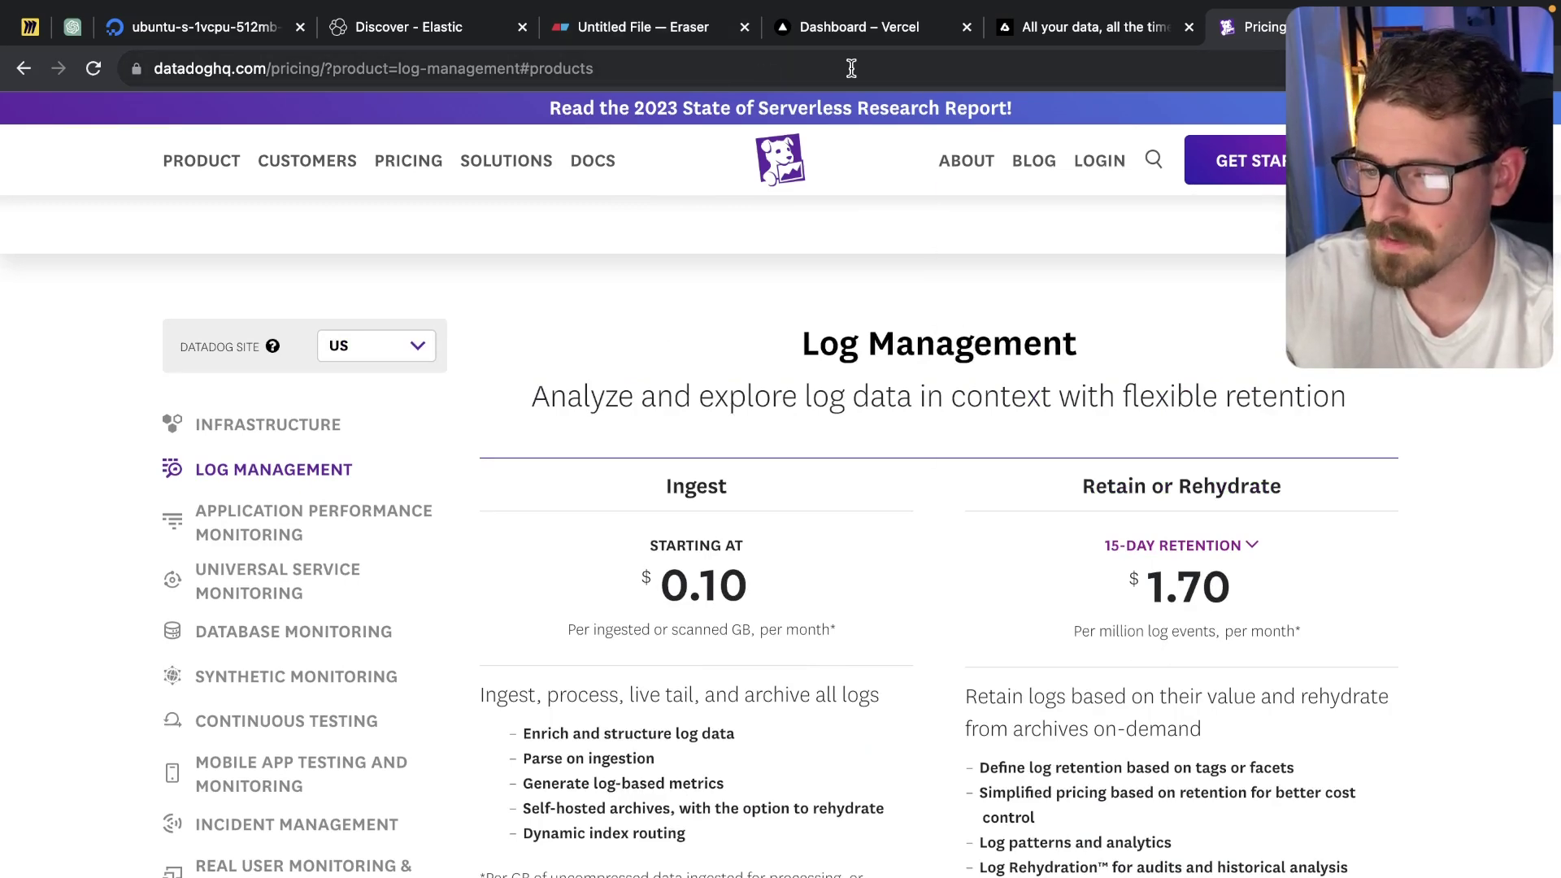
key("super+w")
key("super+w")
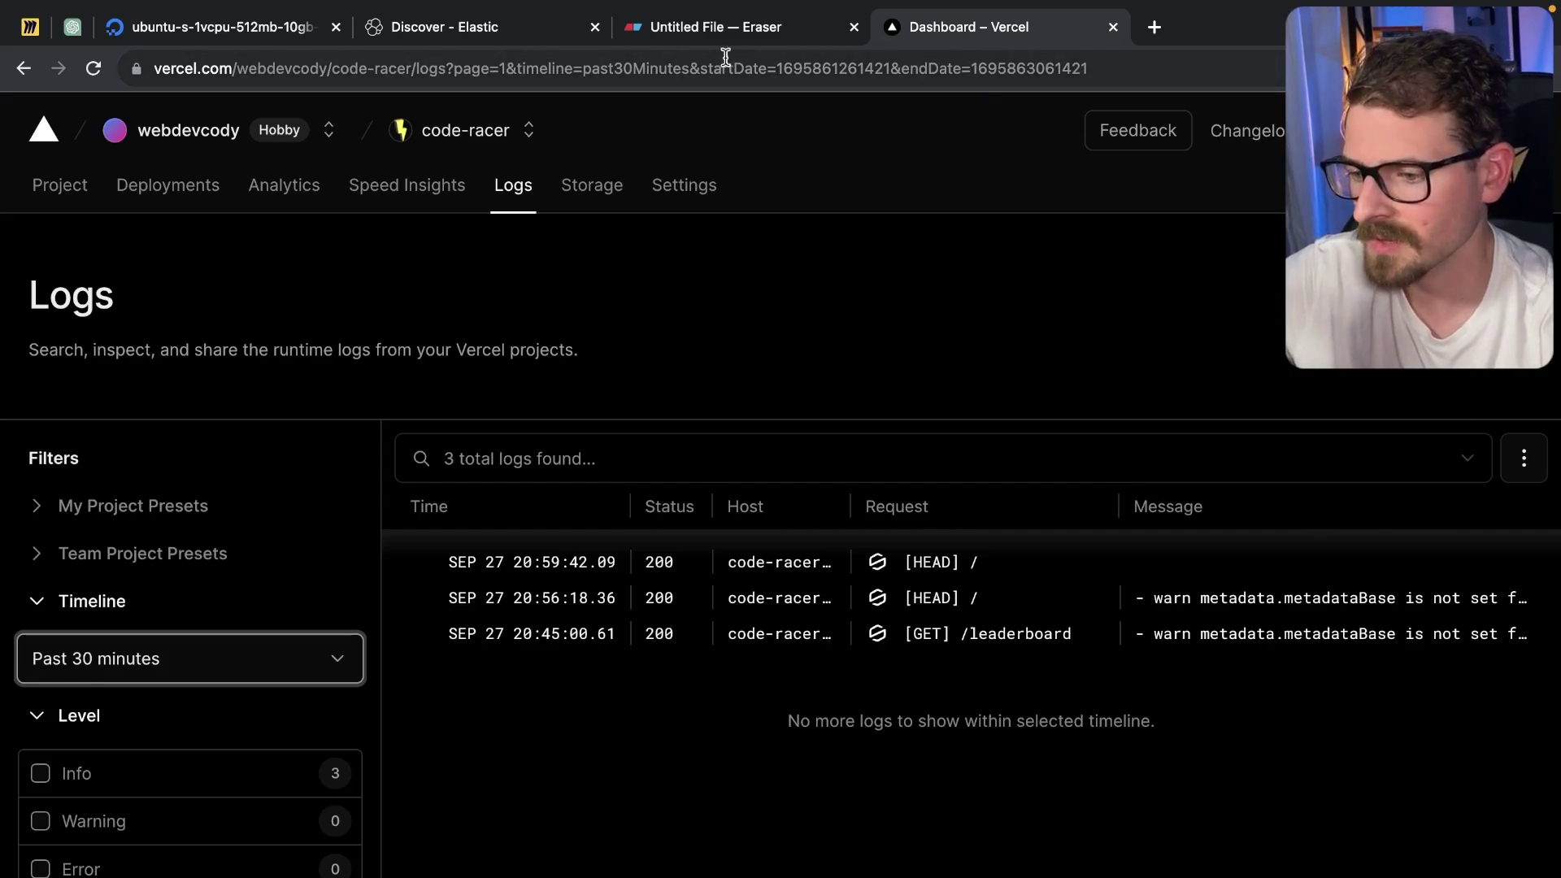
Close the Vercel logs tab and return to the Kibana Discover tab.
key("super+w")
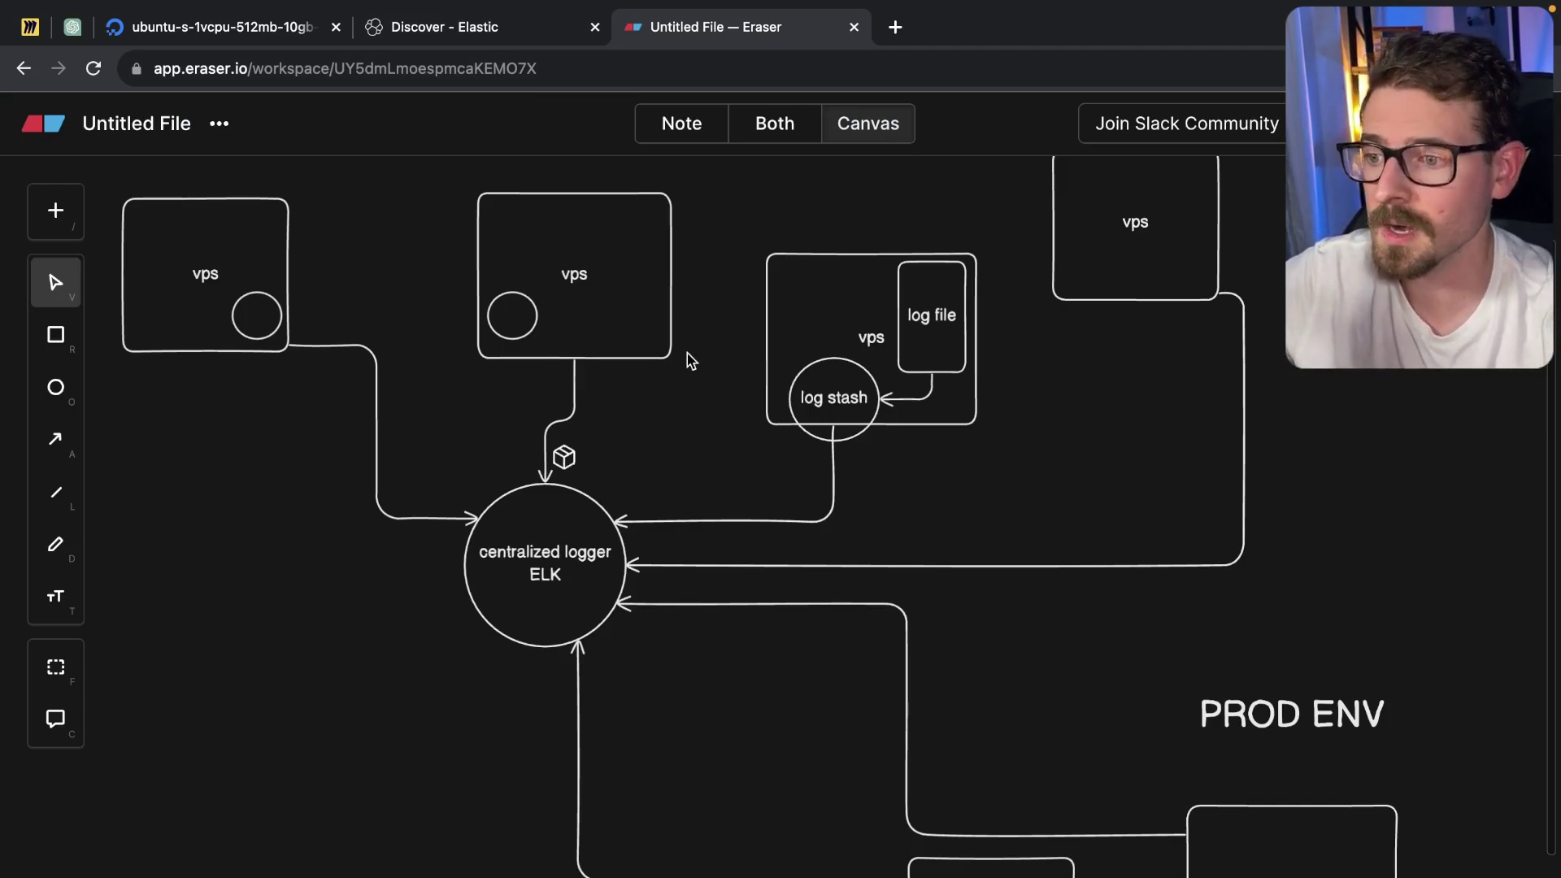
left_click(458, 37)
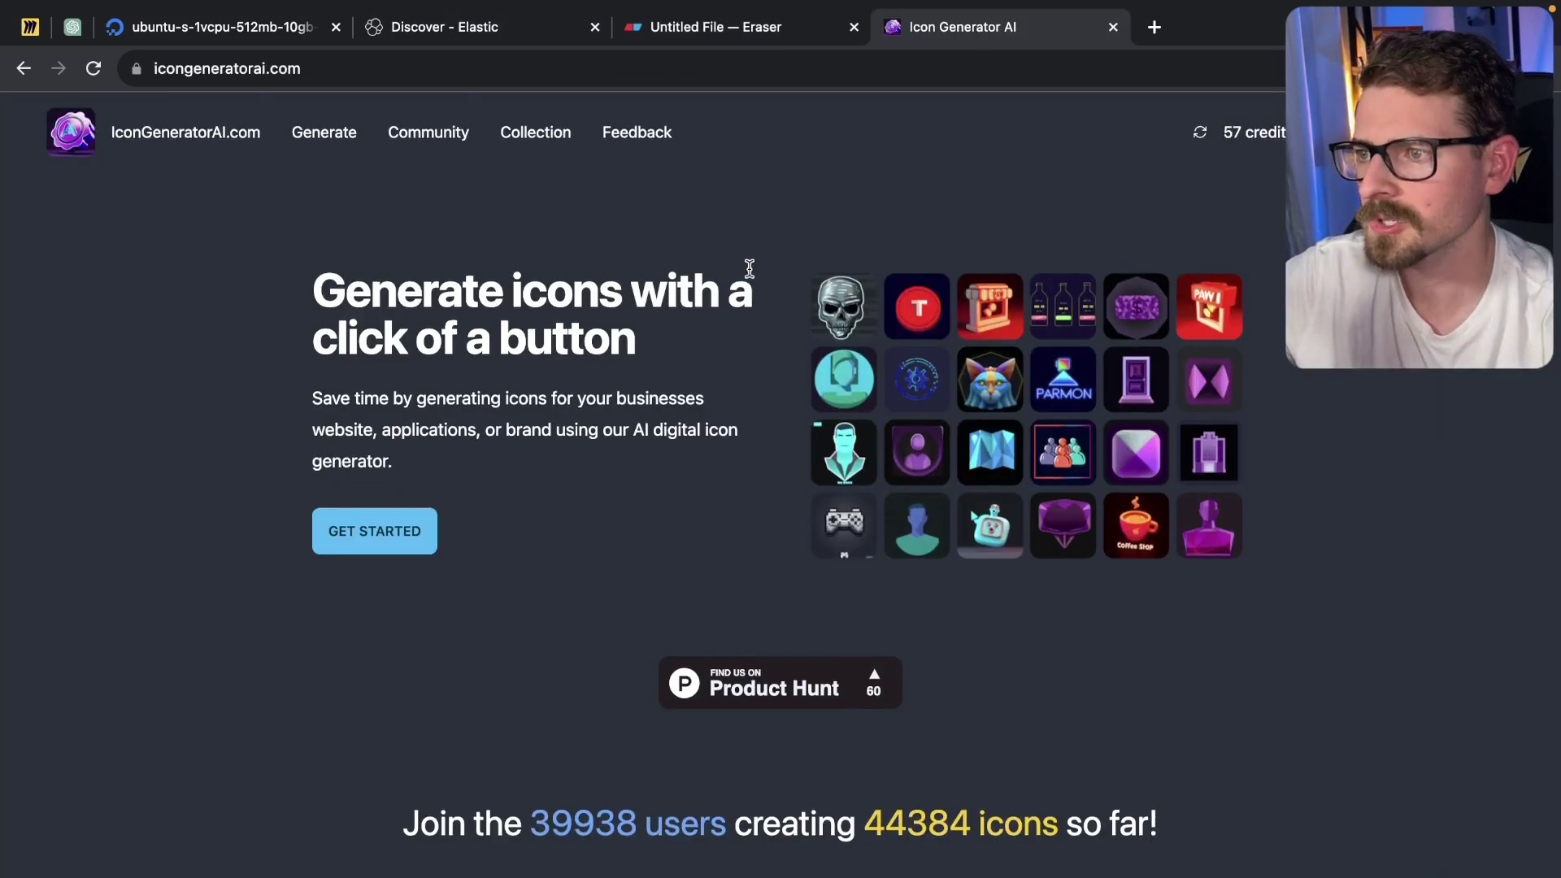
Return to Kibana Discover's 2 /hello hits, dismiss the query field suggestions, and close the find for 500.
scroll(746, 265, "down", 1)
scroll(746, 265, "up", 1)
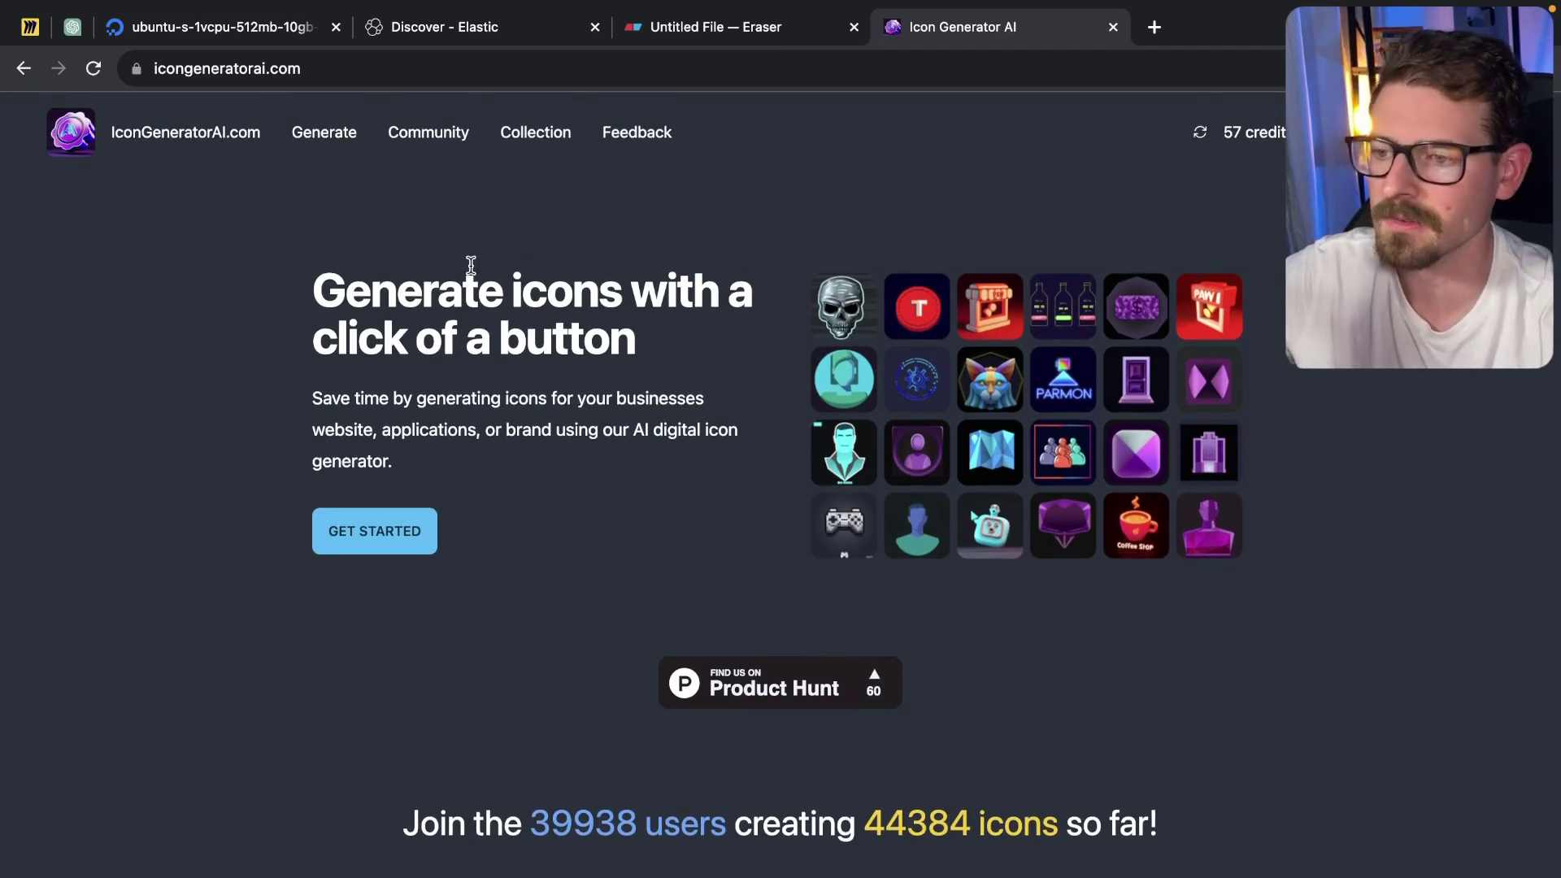
left_click(507, 32)
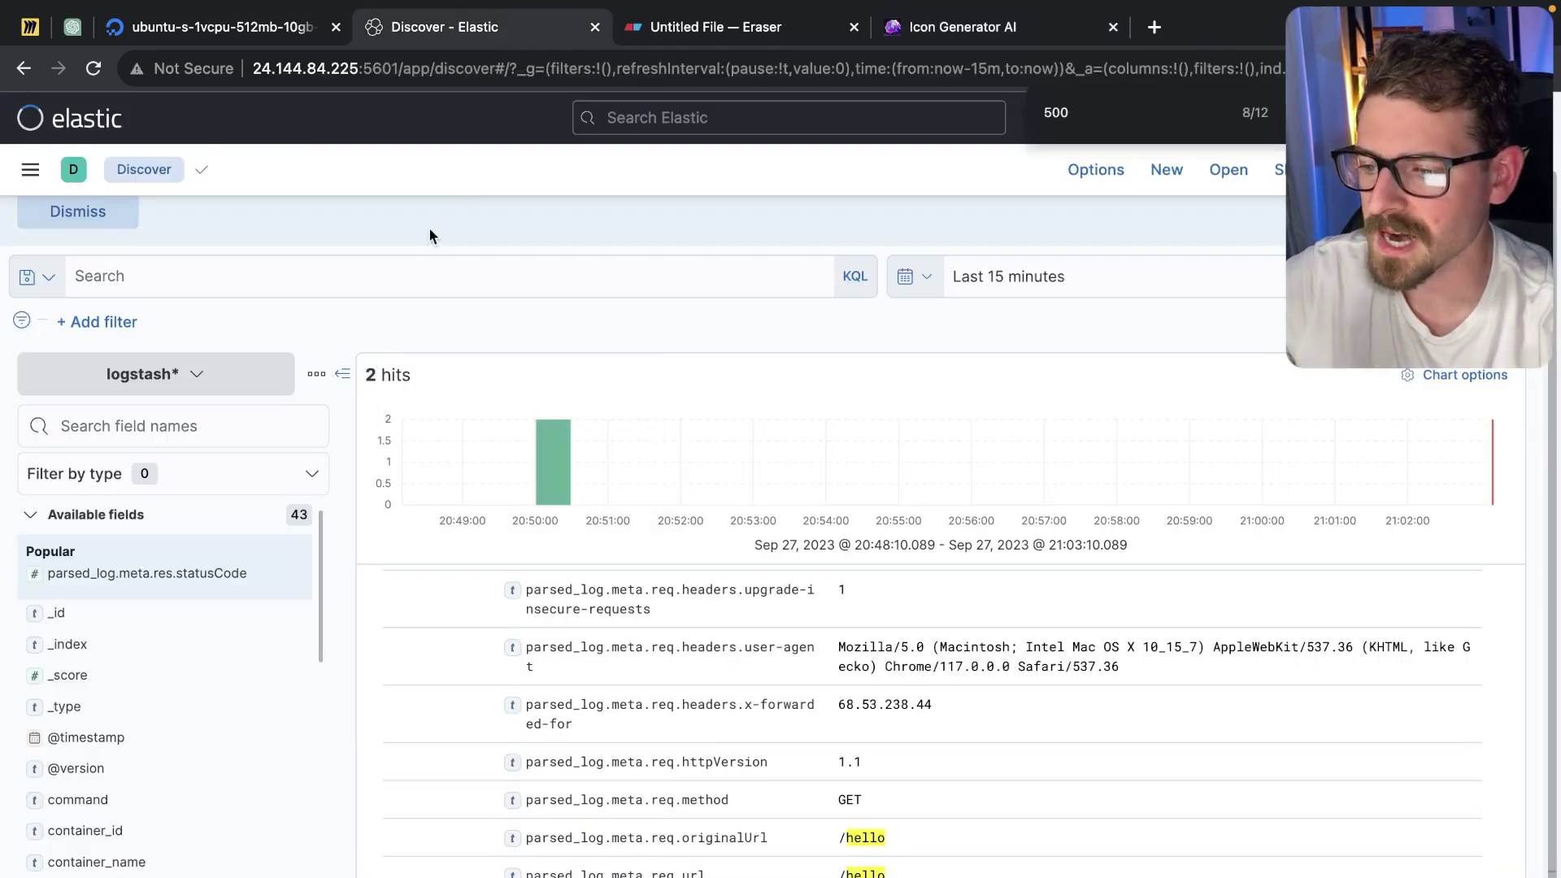
left_click(357, 289)
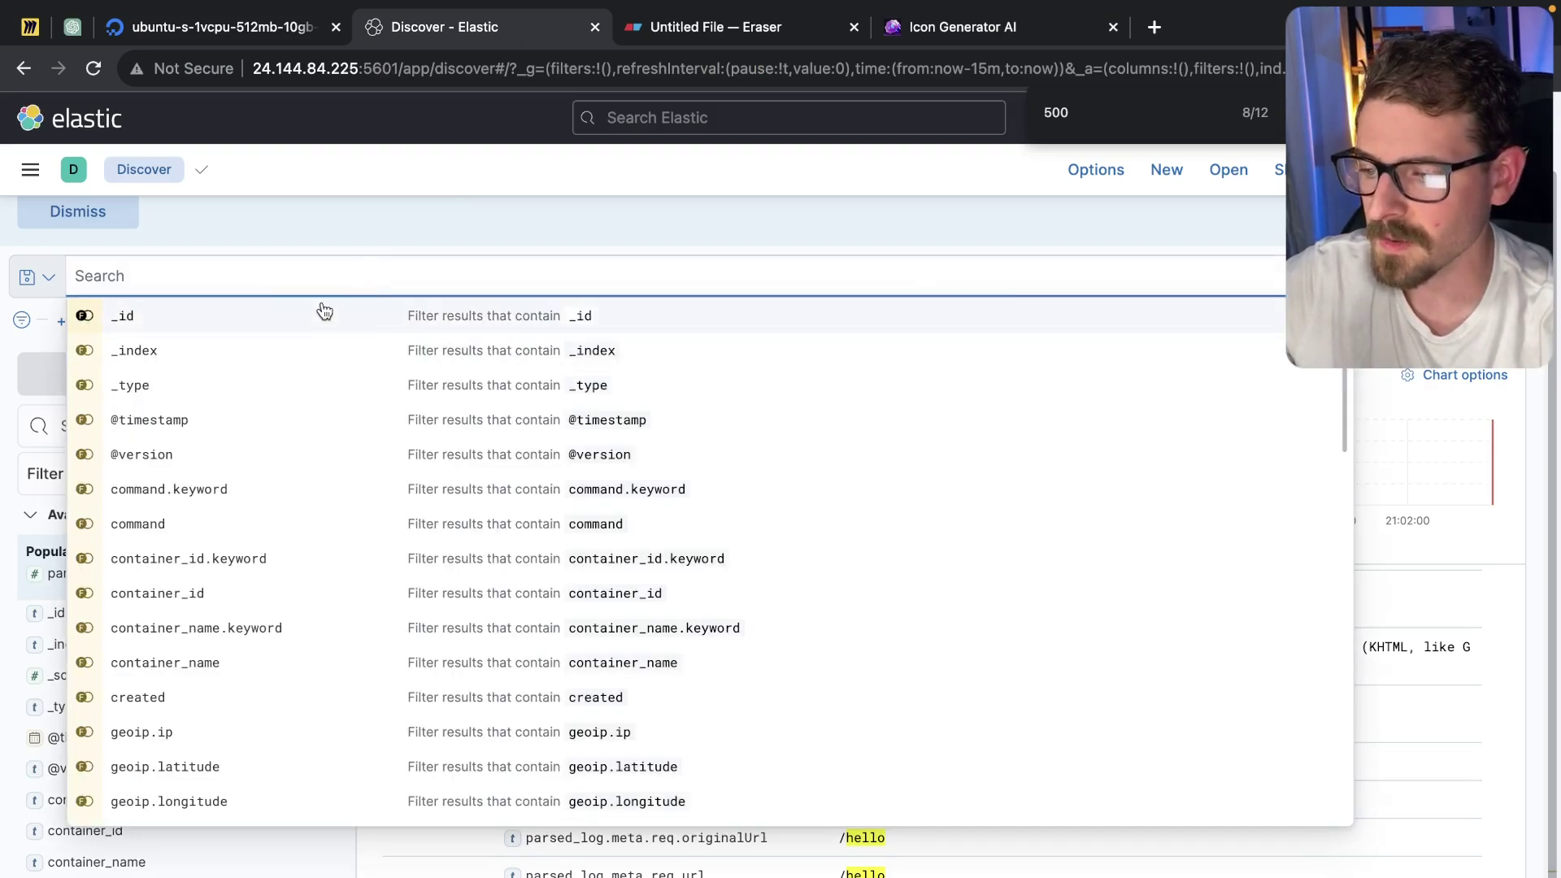
left_click(364, 252)
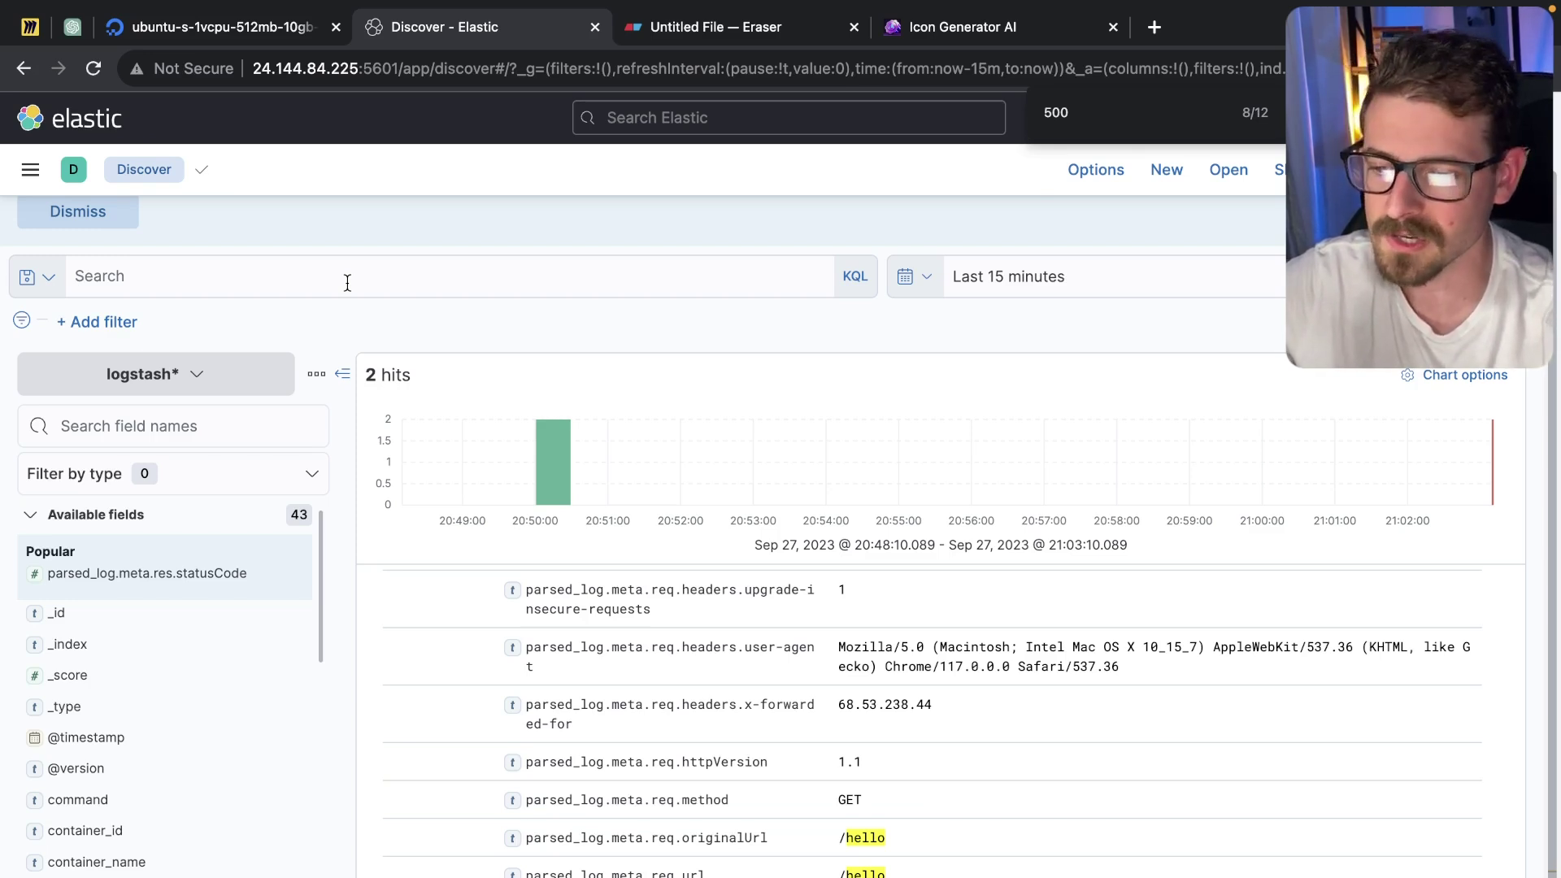
key("Escape")
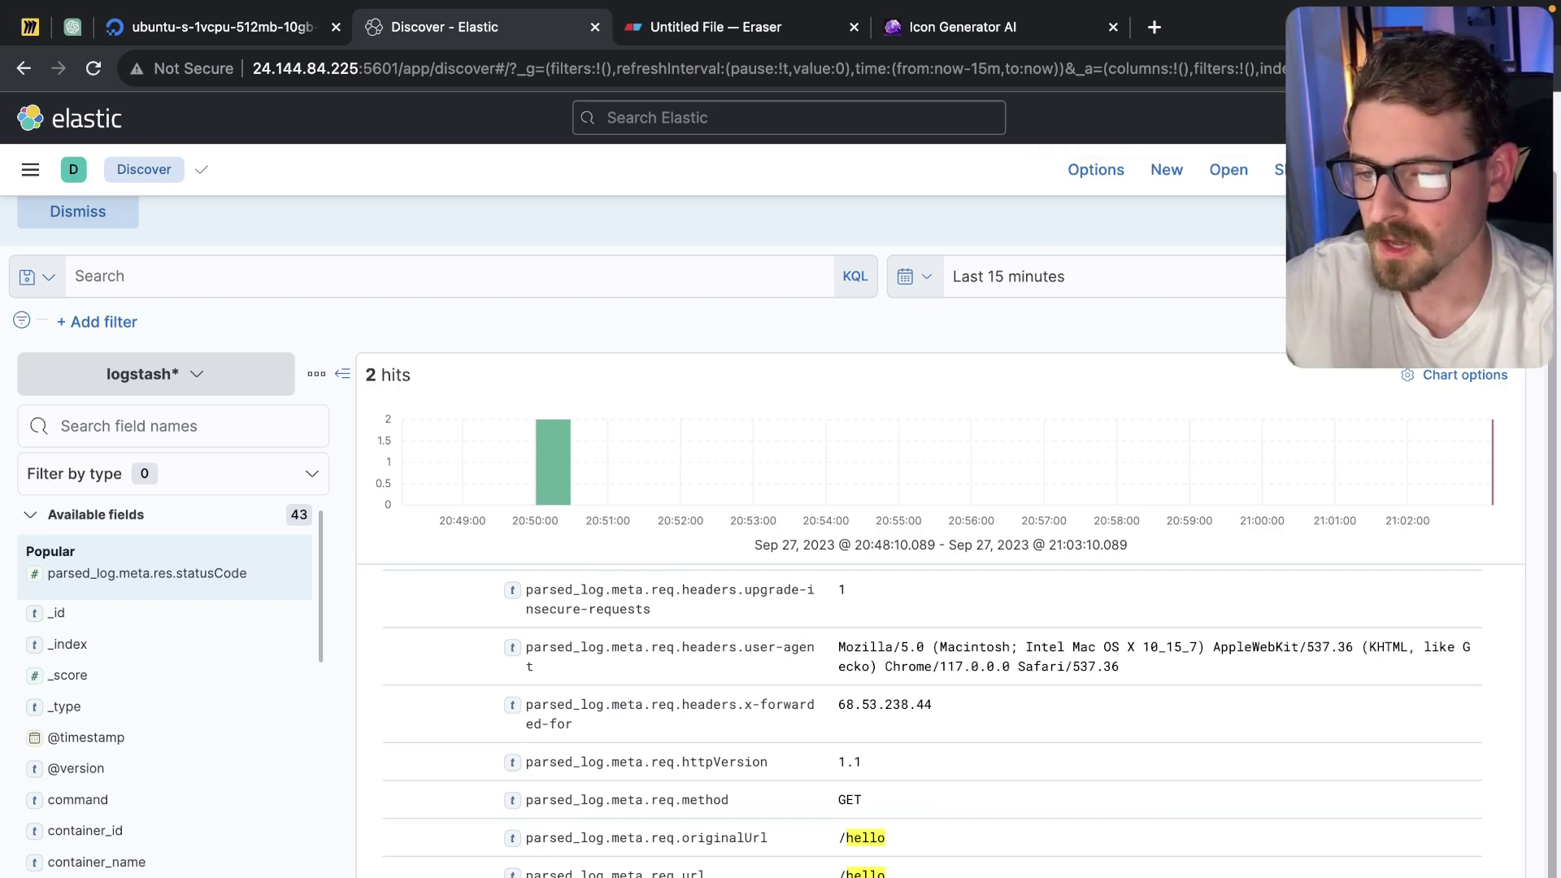